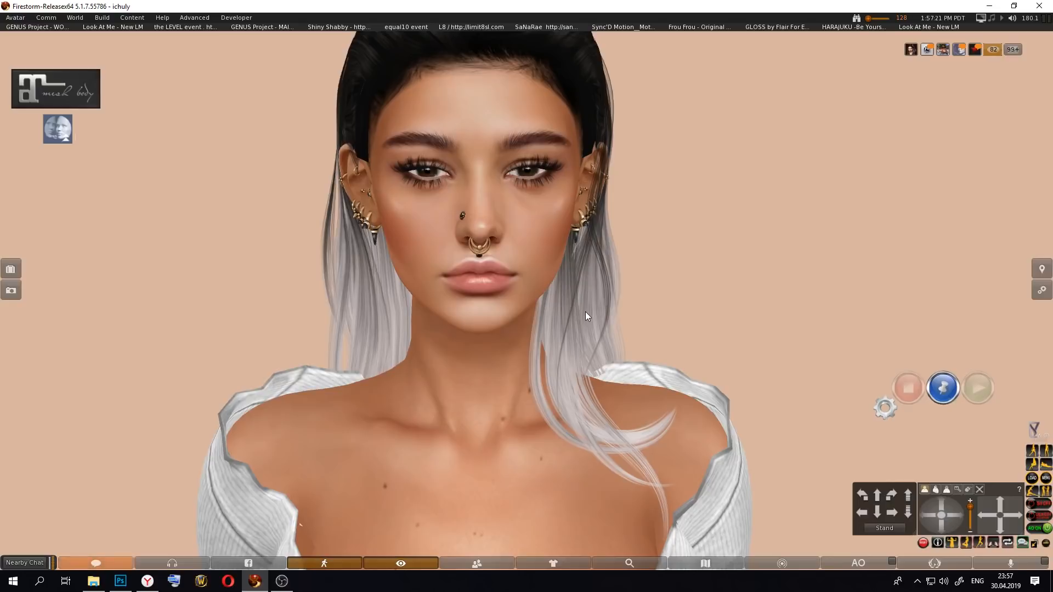
# Step: Open the inventory, expand the first GENUS Project - Baby Face W001 - Developers Kit_PRO folder and select its GENUS Project v53 - Appliers item
pyautogui.hotkey('ctrl', 'i')
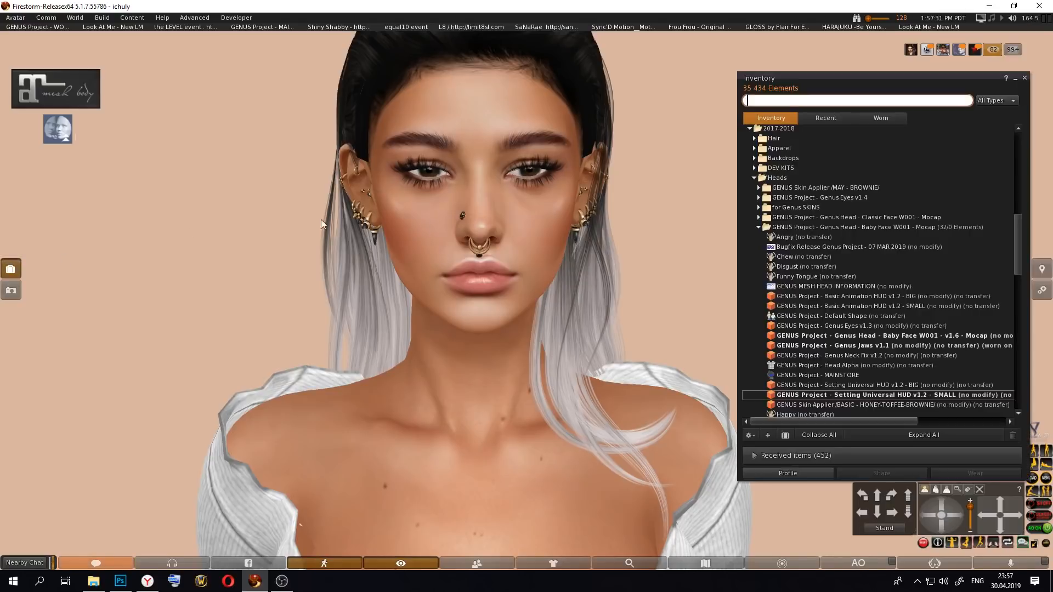
pyautogui.click(766, 198)
pyautogui.scroll(15, 766, 197)
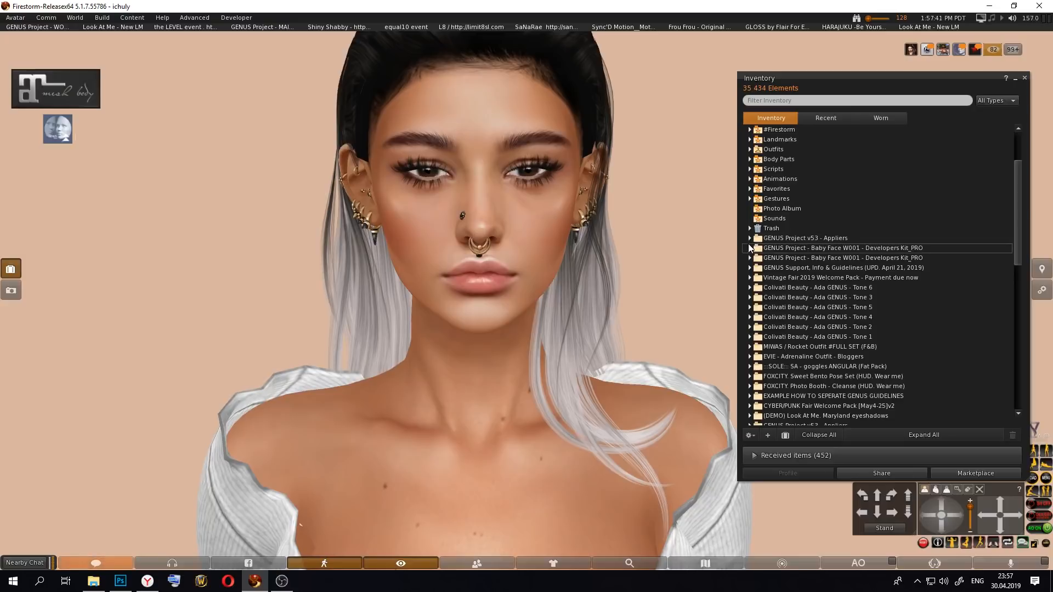
pyautogui.click(750, 248)
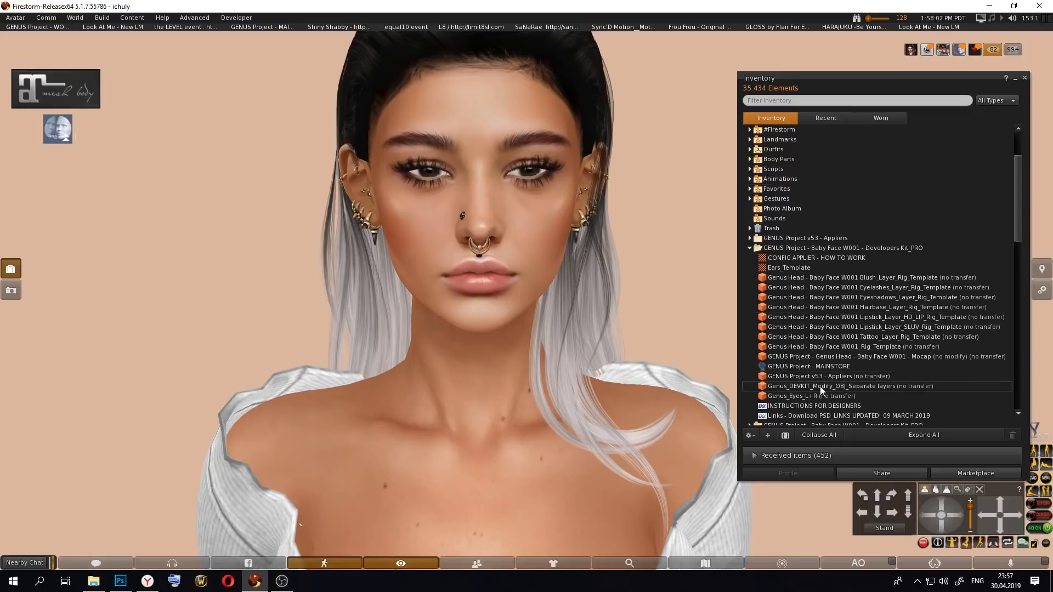
pyautogui.click(778, 378)
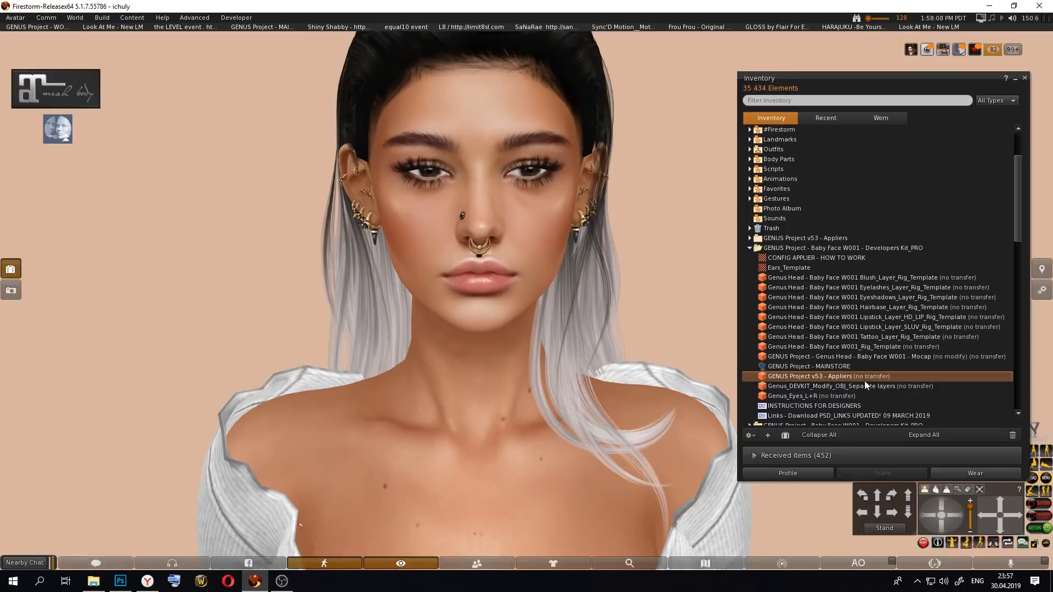
# Step: Expand the GENUS Project - Developers Kit LITE folder inside DEV KITS and select its GENUS Project v53 - Appliers item
pyautogui.scroll(-5, 867, 380)
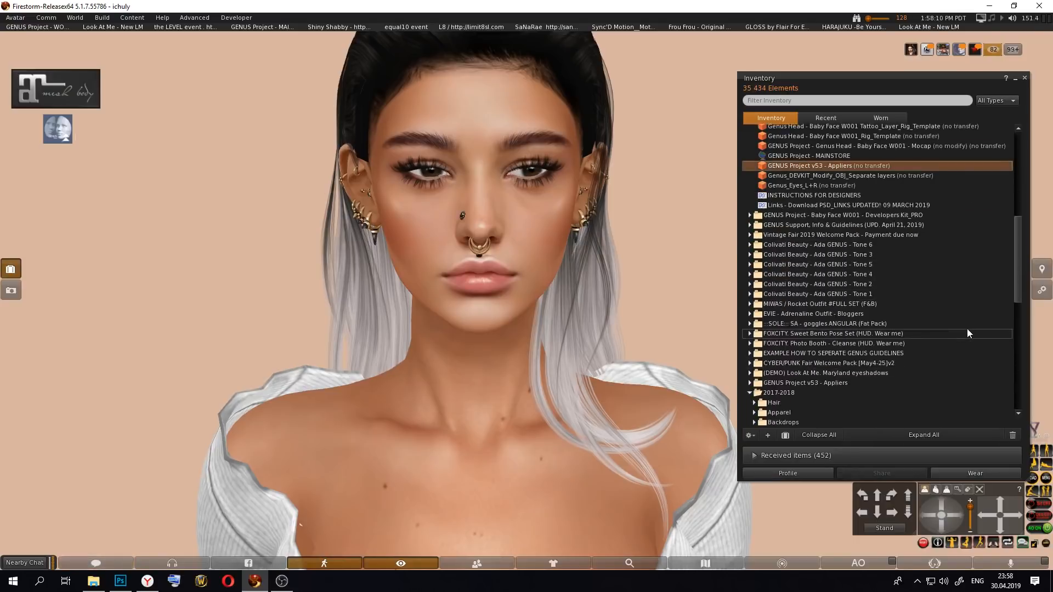
pyautogui.scroll(2, 897, 252)
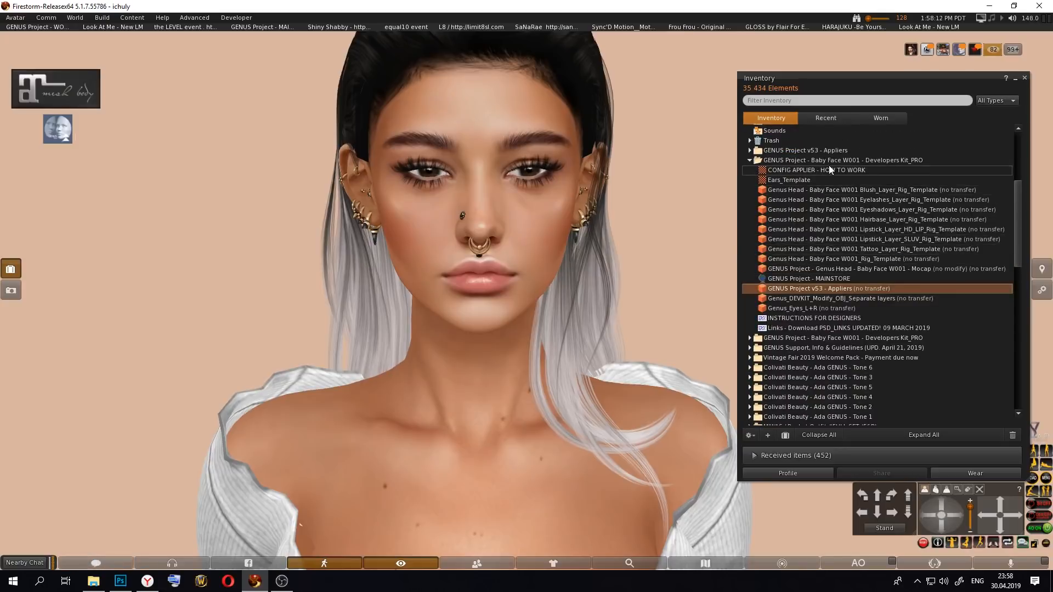
pyautogui.moveTo(1016, 202); pyautogui.dragTo(1012, 280)
pyautogui.click(754, 292)
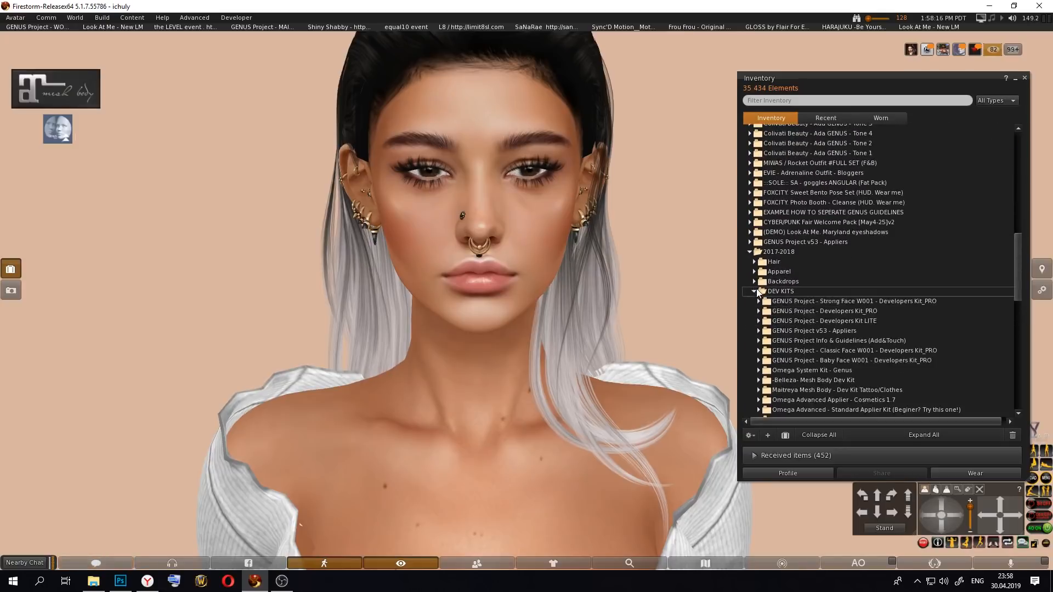
pyautogui.click(759, 321)
pyautogui.scroll(-1, 812, 345)
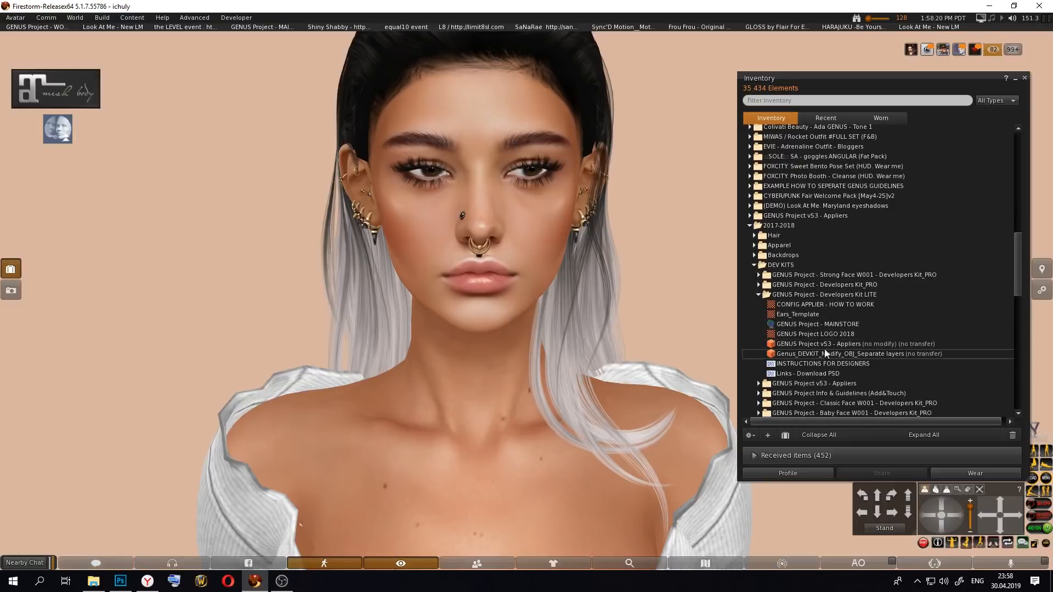
pyautogui.click(861, 347)
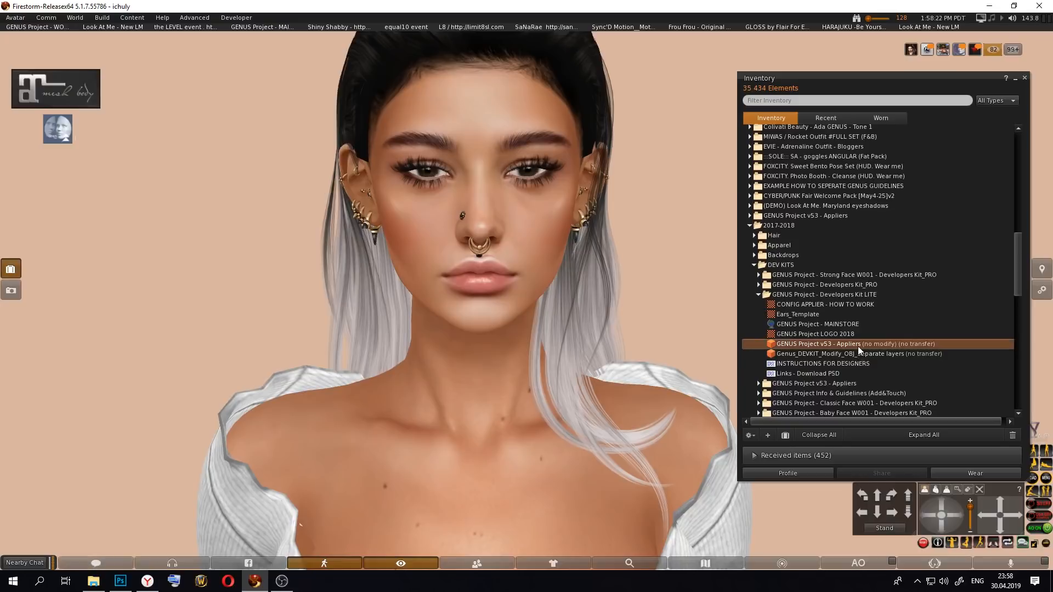
# Step: Collapse the Developers Kit_PRO folder, expand the GENUS Project v53 - Appliers folder and view its CONFIG APPLIER - HOW TO WORK texture
pyautogui.moveTo(1021, 269); pyautogui.dragTo(1025, 192)
pyautogui.click(750, 181)
pyautogui.scroll(3, 752, 183)
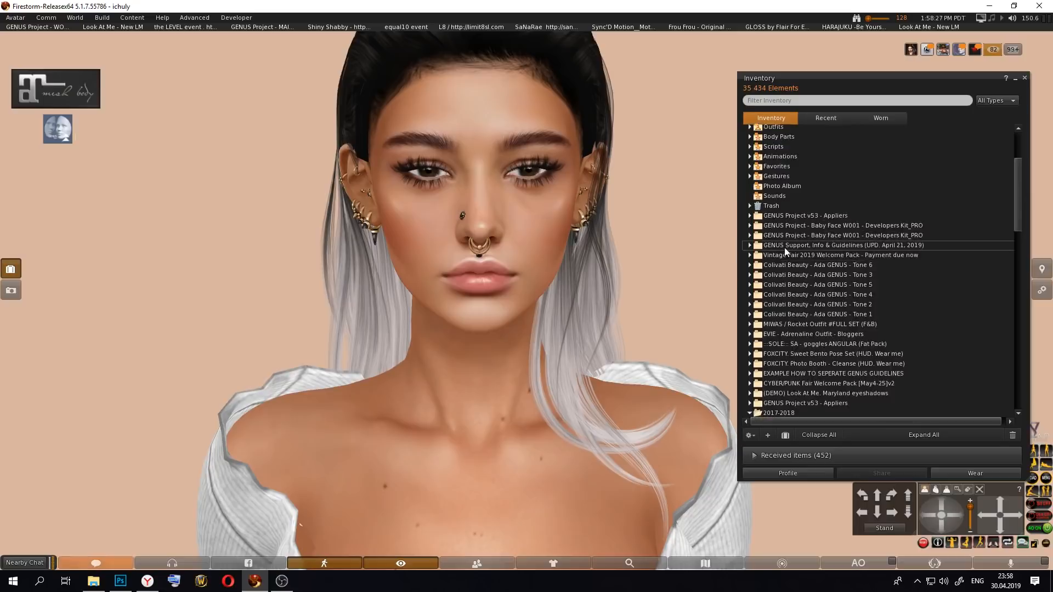
pyautogui.click(751, 216)
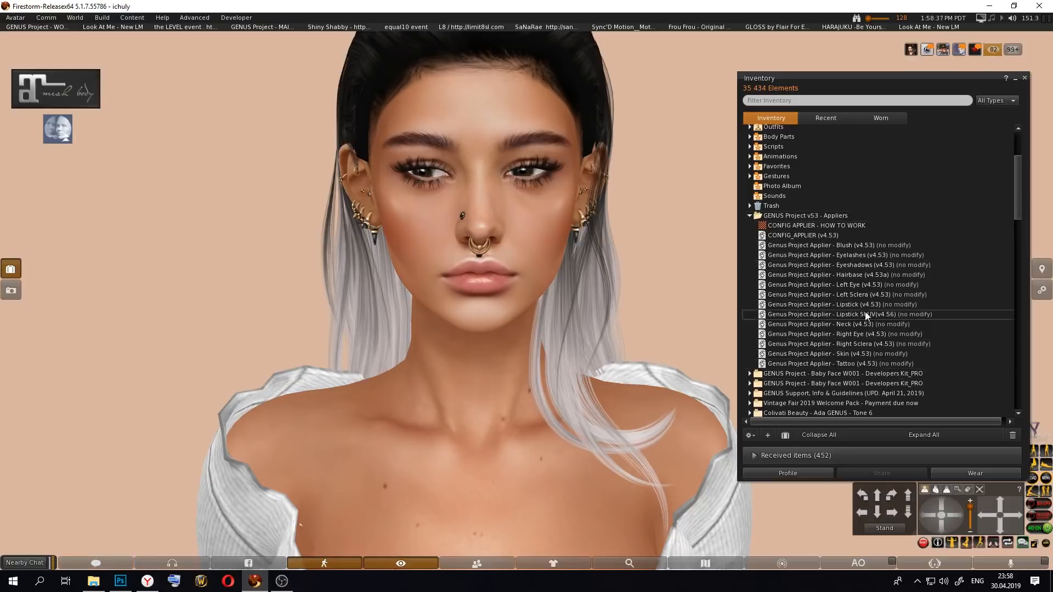
pyautogui.doubleClick(824, 226)
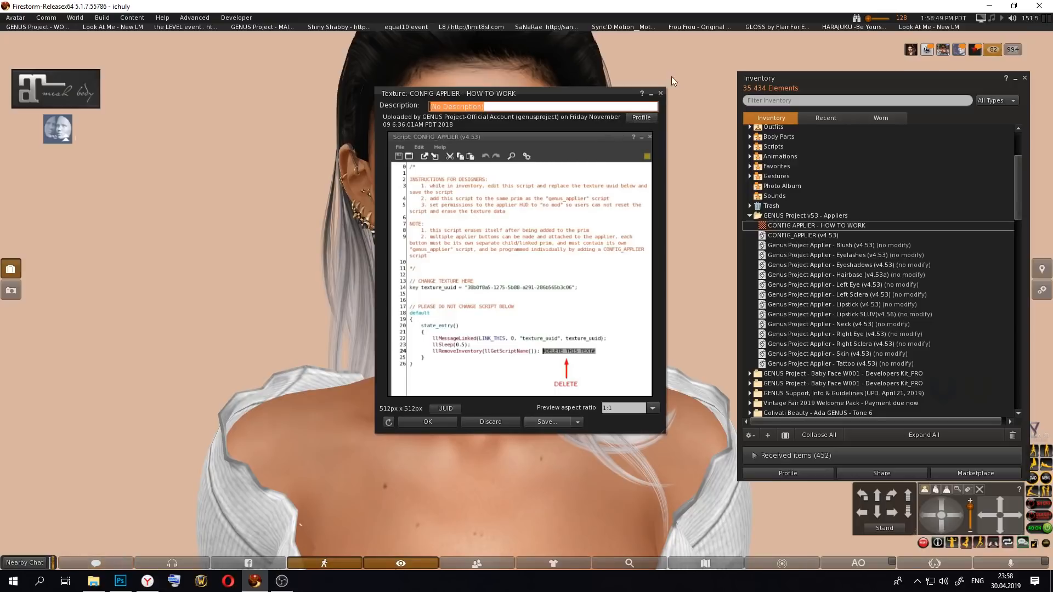
pyautogui.click(661, 94)
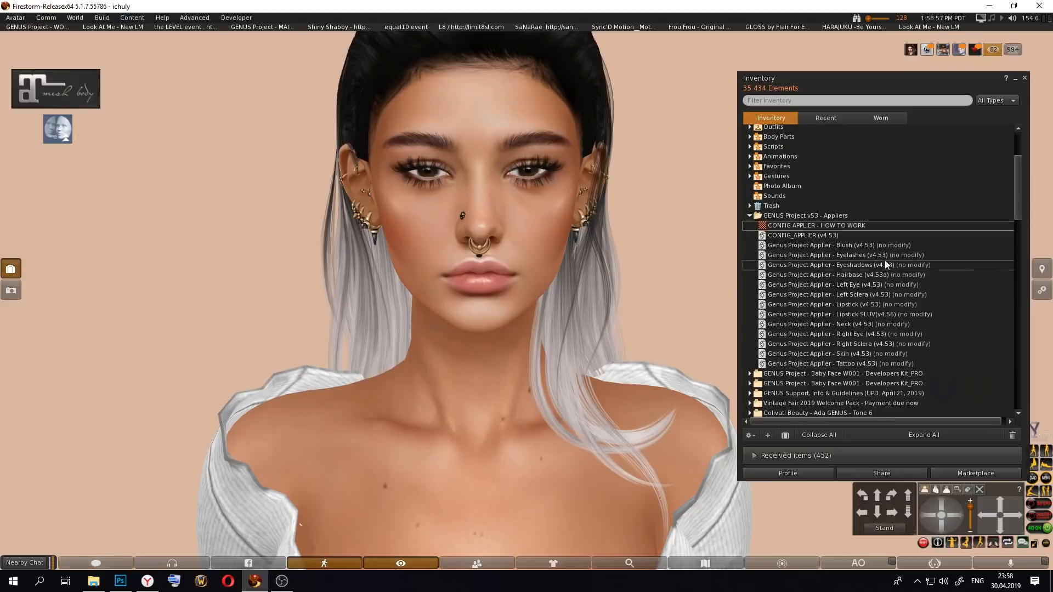
# Step: Point out the Eyeshadows, Lipstick and CONFIG_APPLIER scripts in the GENUS Project v53 - Appliers folder
pyautogui.click(844, 266)
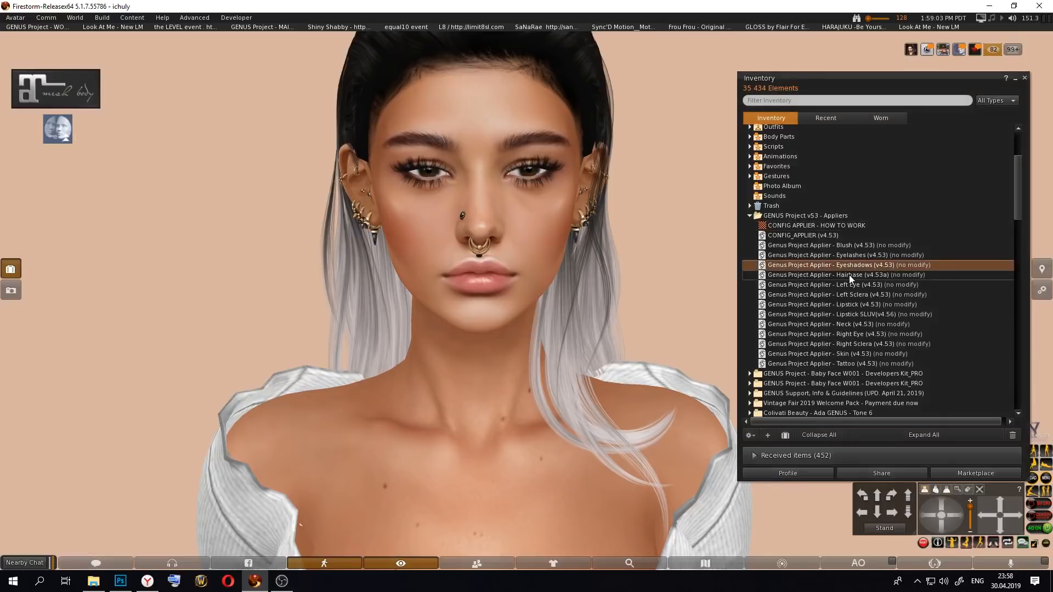
pyautogui.click(868, 303)
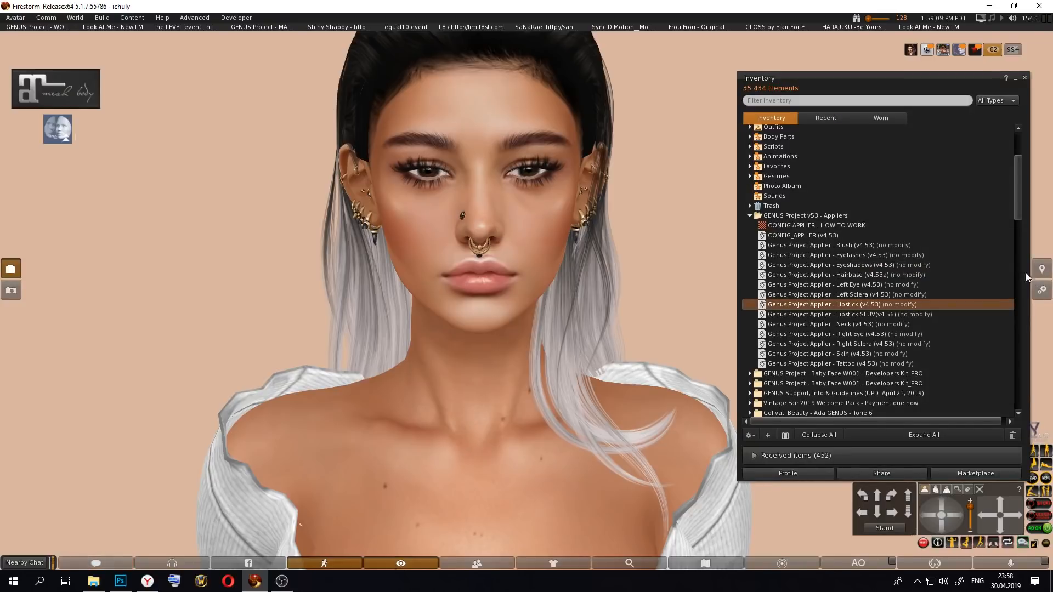
pyautogui.click(796, 235)
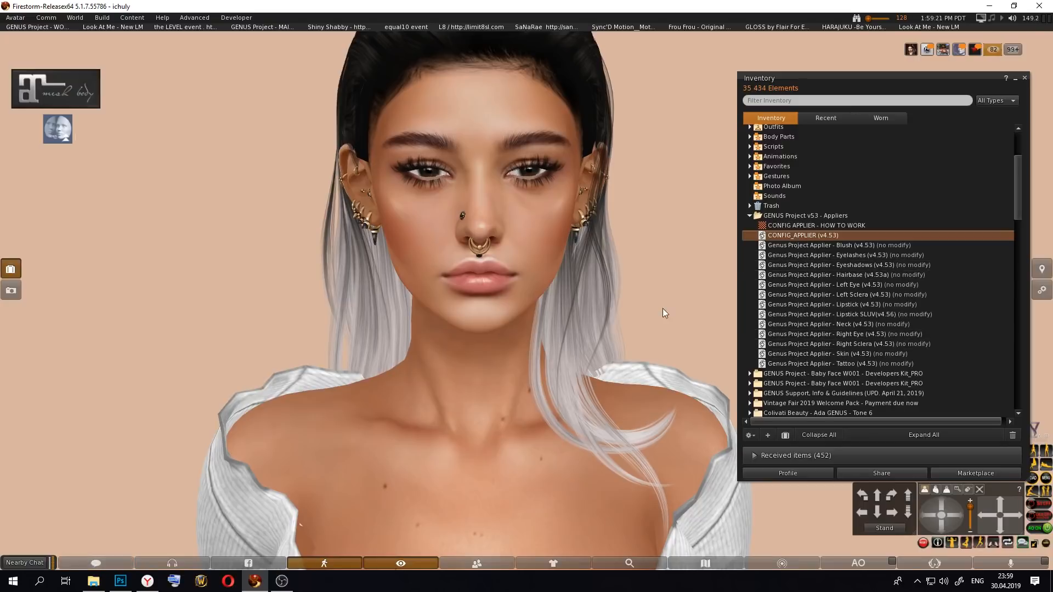
pyautogui.click(863, 305)
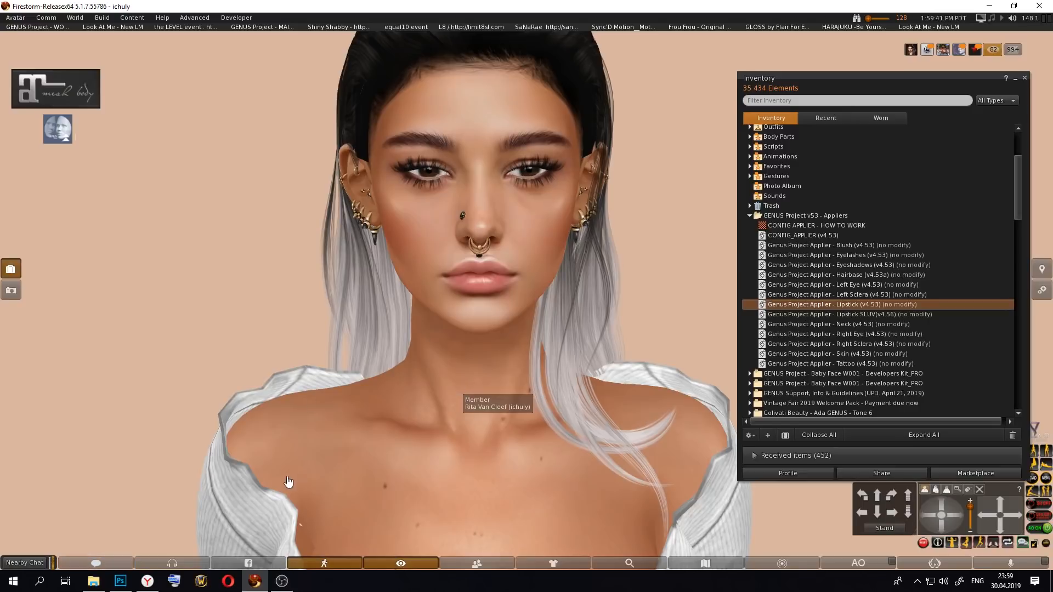
# Step: View the Glittery Eyeshadows artwork in Photoshop, switch back to Firestorm and look at the image upload file browser without uploading
pyautogui.click(120, 582)
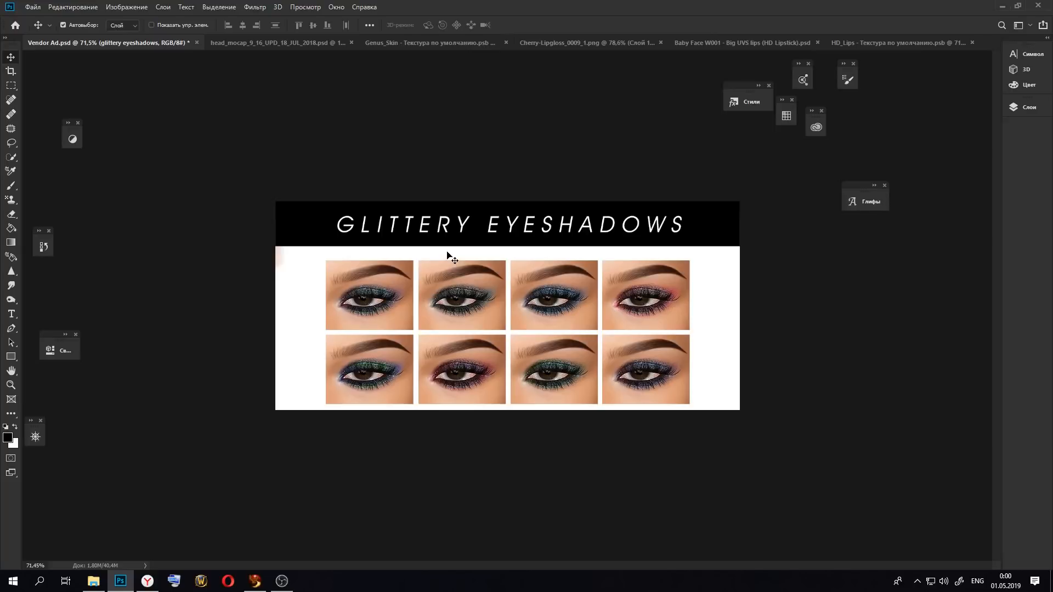
pyautogui.click(262, 584)
pyautogui.click(103, 17)
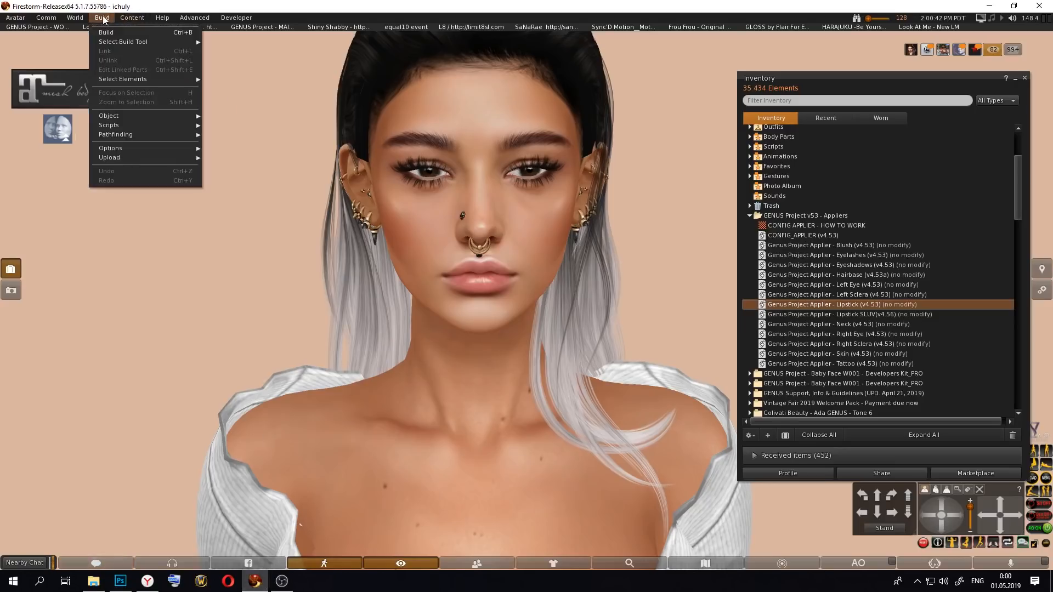
pyautogui.moveTo(143, 157)
pyautogui.click(236, 158)
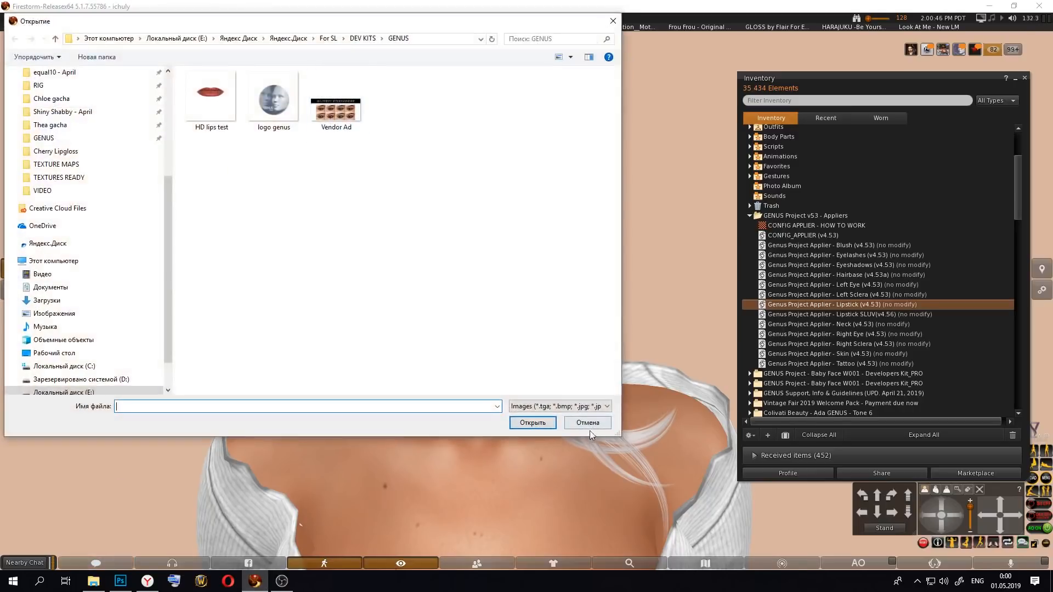
pyautogui.click(587, 423)
# Step: Create a box prim on the floor beside the existing Glittery Eyeshadows panel
pyautogui.press('Escape')
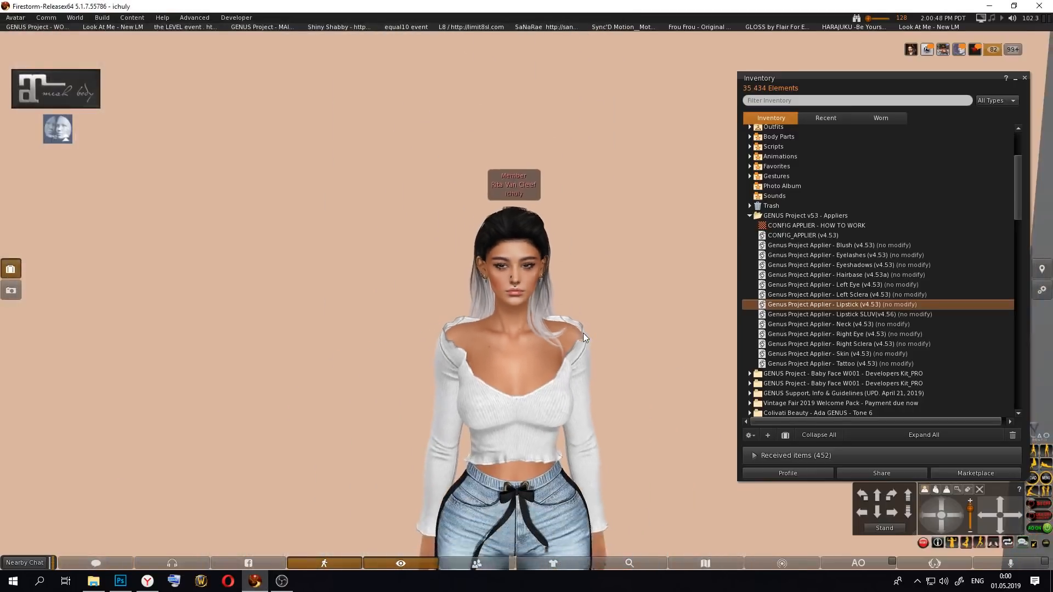
pyautogui.keyDown('alt'); pyautogui.click(635, 488); pyautogui.keyUp('alt')
pyautogui.keyDown('alt'); pyautogui.click(627, 359); pyautogui.keyUp('alt')
pyautogui.keyDown('alt'); pyautogui.click(673, 456); pyautogui.keyUp('alt')
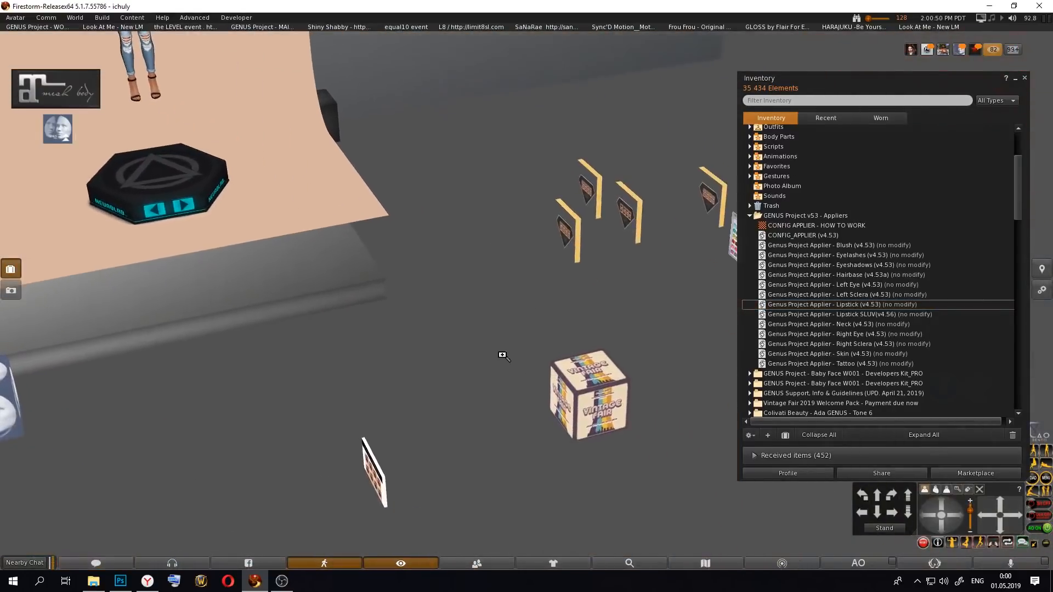
pyautogui.keyDown('alt'); pyautogui.click(375, 471); pyautogui.keyUp('alt')
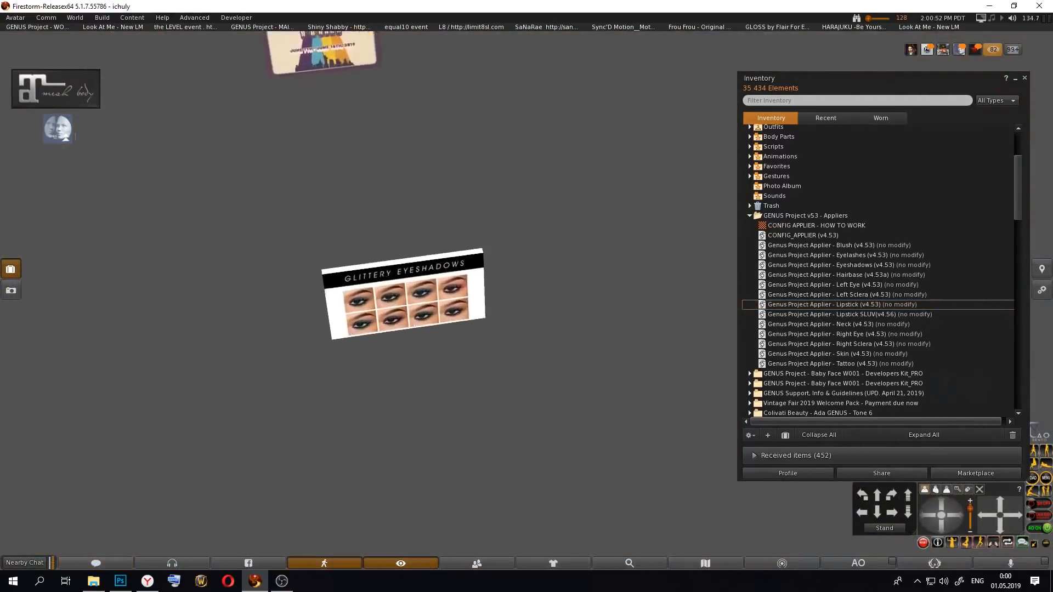
pyautogui.moveTo(593, 332)
pyautogui.keyDown('alt'); pyautogui.mouseDown()
pyautogui.moveTo(593, 362)
pyautogui.moveTo(587, 340)
pyautogui.mouseUp(); pyautogui.keyUp('alt')
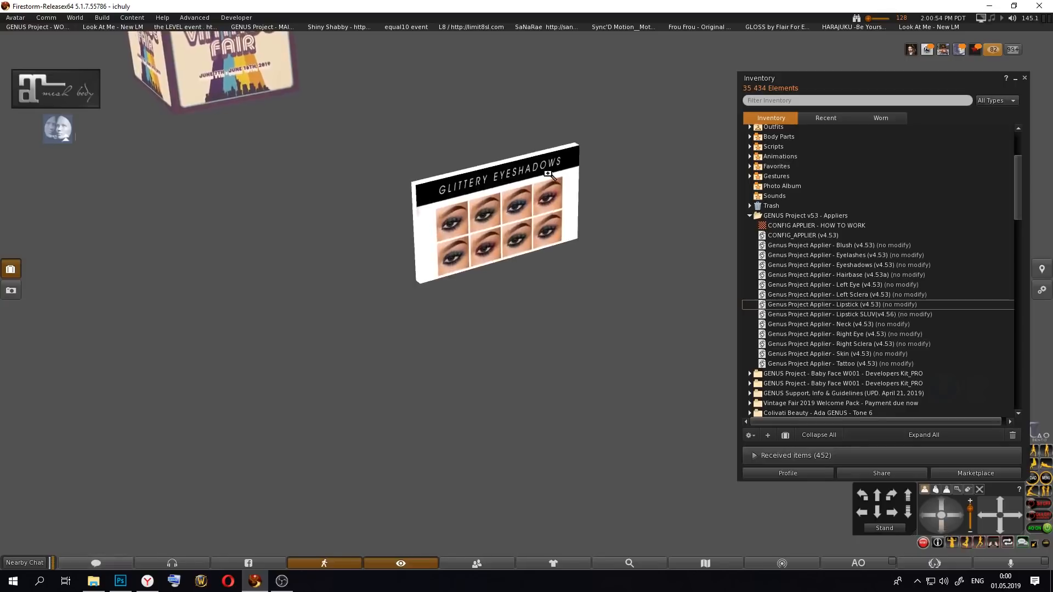
pyautogui.keyDown('alt'); pyautogui.click(546, 173); pyautogui.keyUp('alt')
pyautogui.rightClick(498, 285)
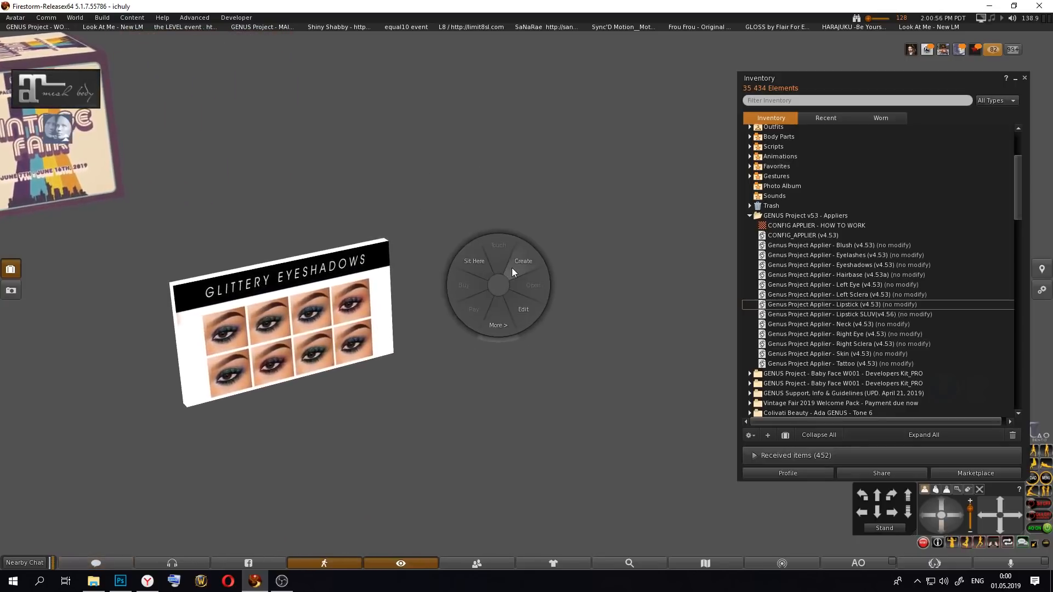
pyautogui.click(512, 269)
pyautogui.keyDown('alt'); pyautogui.click(528, 227); pyautogui.keyUp('alt')
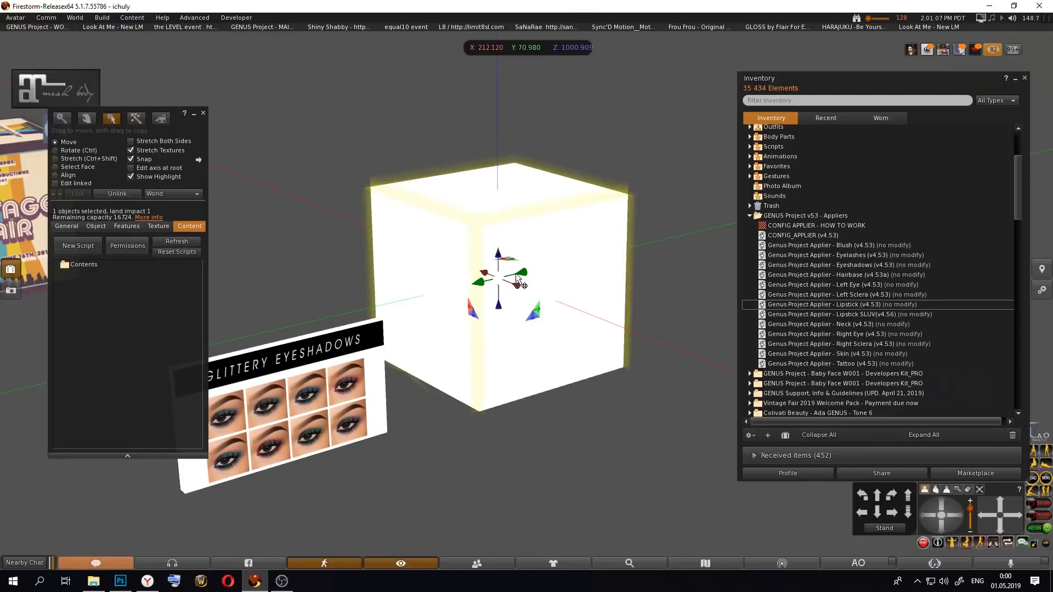
# Step: Select one side face of the box and apply the "Glittery eyeshadows HUD applier" texture from the Textures folder to it
pyautogui.keyDown('alt'); pyautogui.click(560, 291); pyautogui.keyUp('alt')
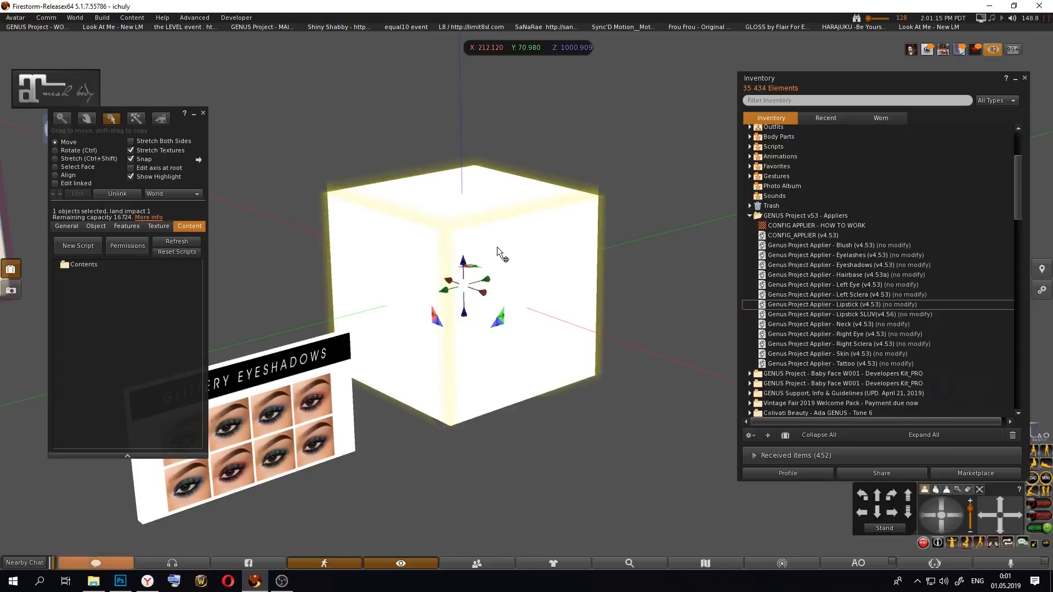
pyautogui.click(73, 168)
pyautogui.click(542, 295)
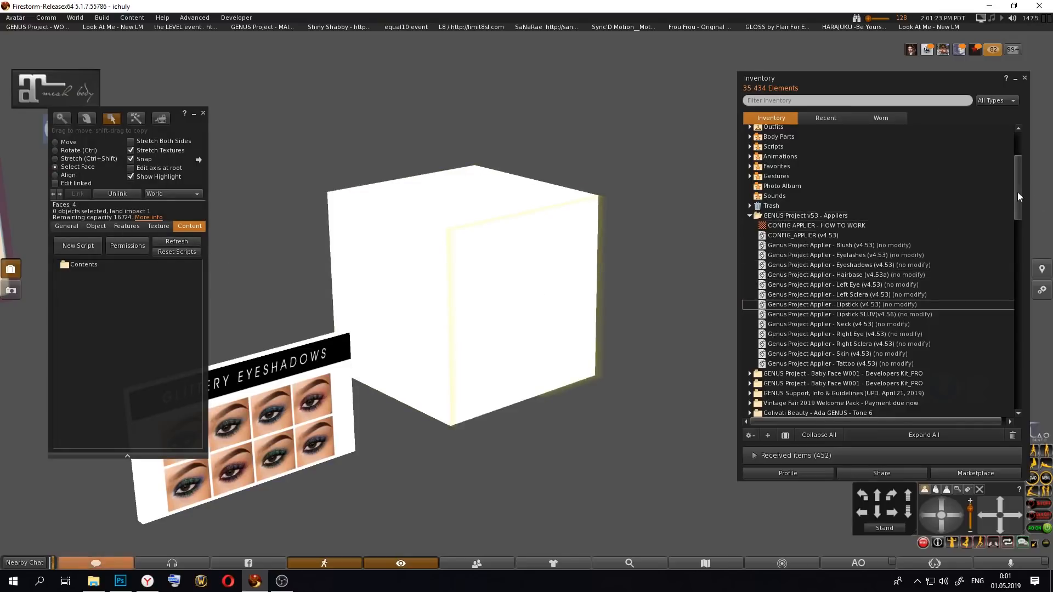
pyautogui.moveTo(1018, 192); pyautogui.dragTo(1025, 142)
pyautogui.click(750, 158)
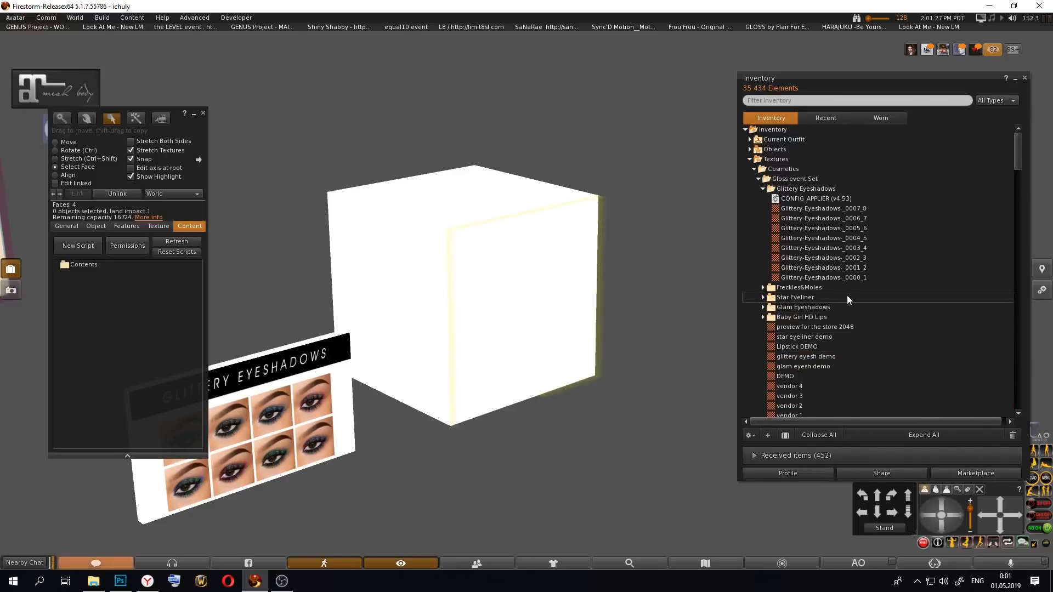
pyautogui.scroll(-6, 843, 295)
pyautogui.scroll(-4, 861, 326)
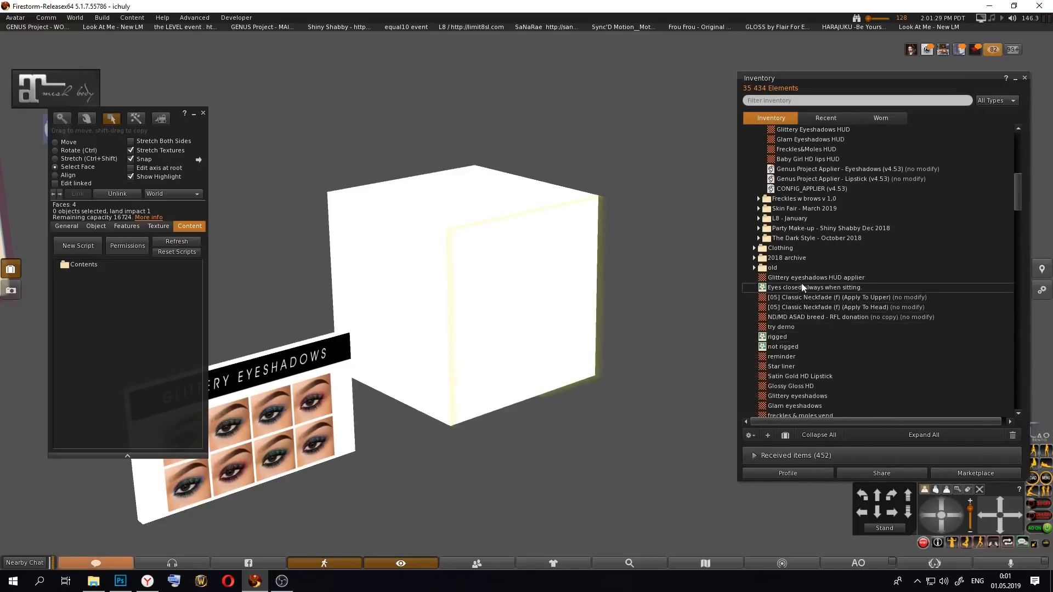
pyautogui.moveTo(815, 278); pyautogui.dragTo(499, 293)
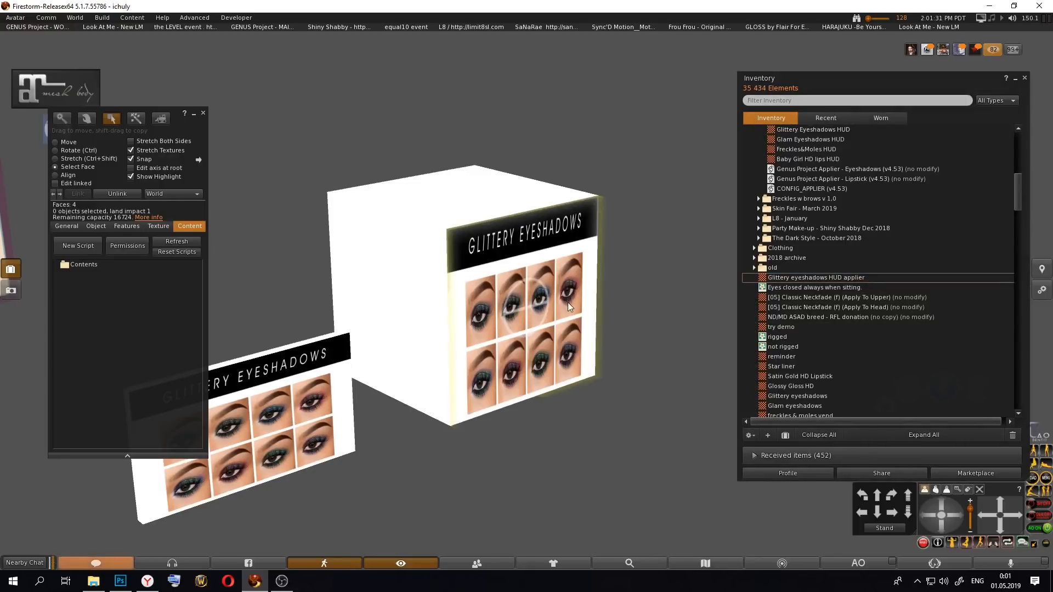
# Step: Stretch the box into a thin, wide panel of about 0.049 by 0.857 by 0.5 m with the eyeshadow texture on its front
pyautogui.keyDown('alt'); pyautogui.moveTo(564, 289); pyautogui.dragTo(550, 290); pyautogui.keyUp('alt')
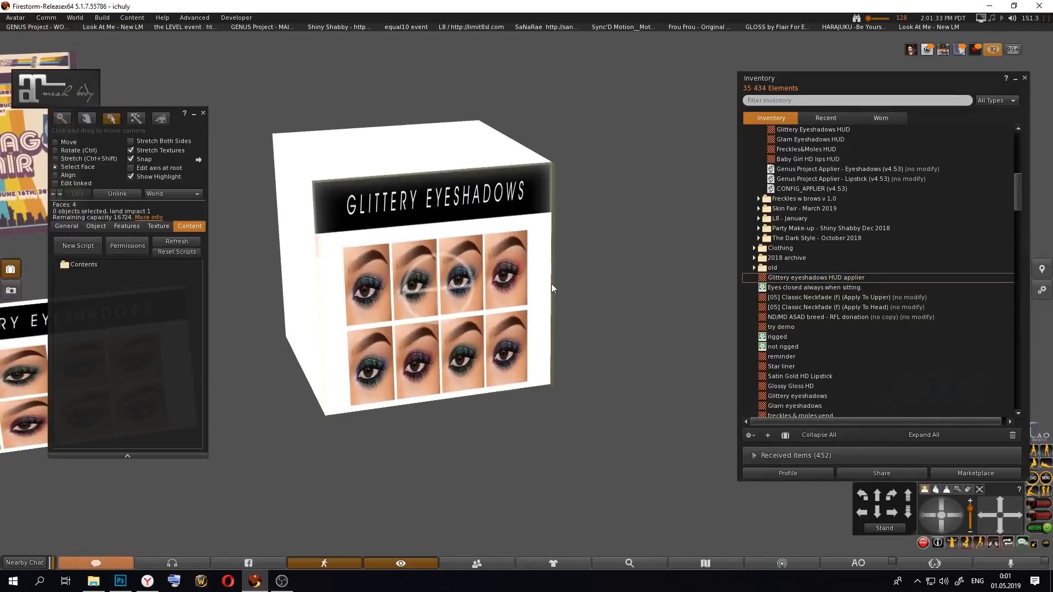
pyautogui.click(61, 144)
pyautogui.hotkey('ctrl', 'shift')
pyautogui.moveTo(516, 247); pyautogui.dragTo(651, 249)
pyautogui.keyDown('alt'); pyautogui.moveTo(497, 264); pyautogui.dragTo(490, 265); pyautogui.keyUp('alt')
pyautogui.moveTo(421, 254); pyautogui.dragTo(607, 277)
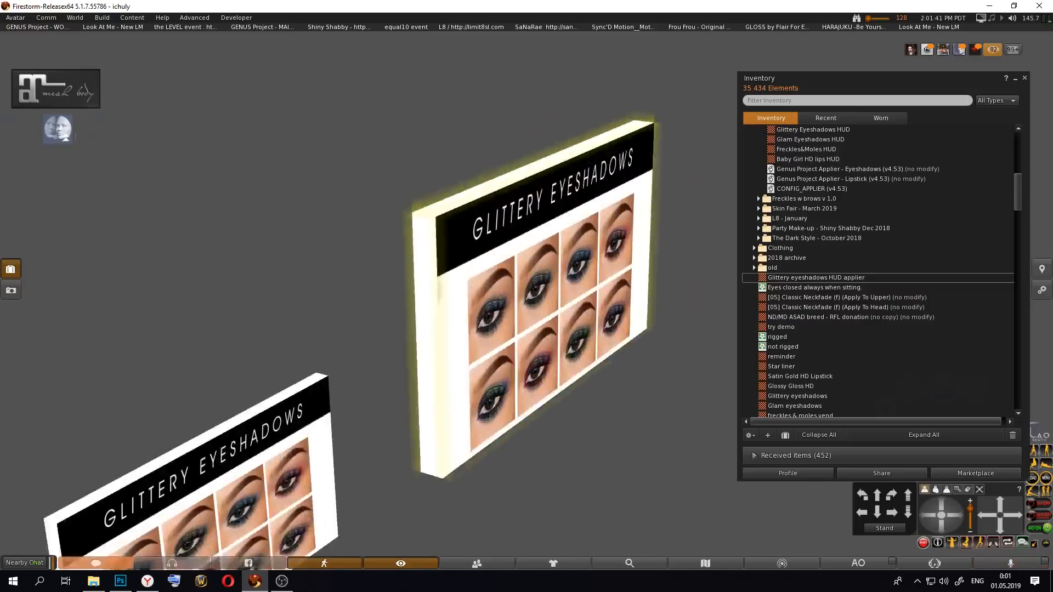
pyautogui.keyDown('alt'); pyautogui.moveTo(606, 291); pyautogui.dragTo(529, 258); pyautogui.keyUp('alt')
pyautogui.hotkey('ctrl', 'shift')
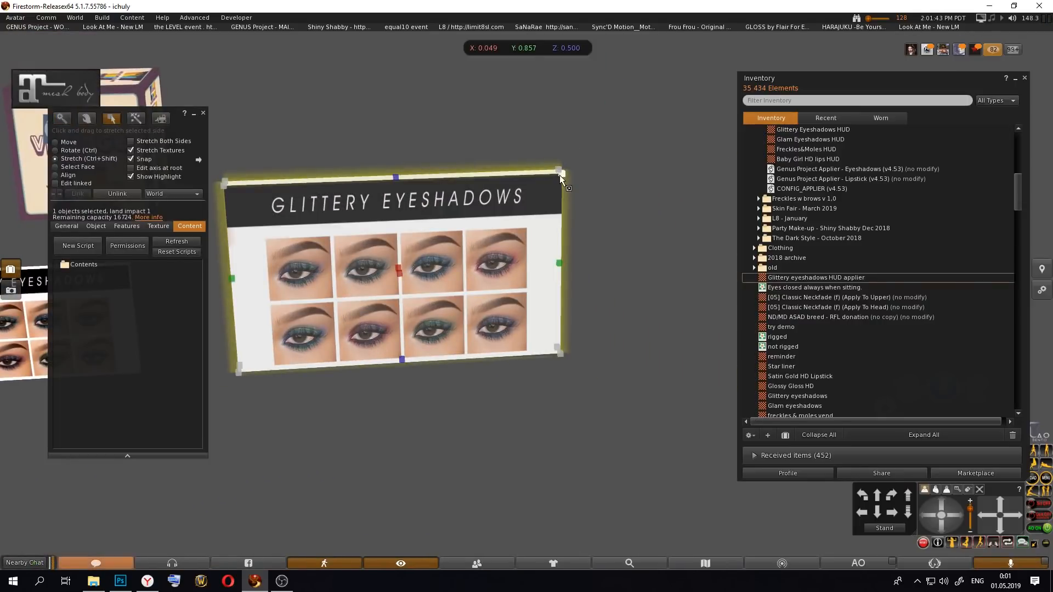
# Step: Scale the flattened eyeshadow panel down proportionally from one corner
pyautogui.keyDown('alt'); pyautogui.moveTo(439, 260); pyautogui.dragTo(484, 301); pyautogui.keyUp('alt')
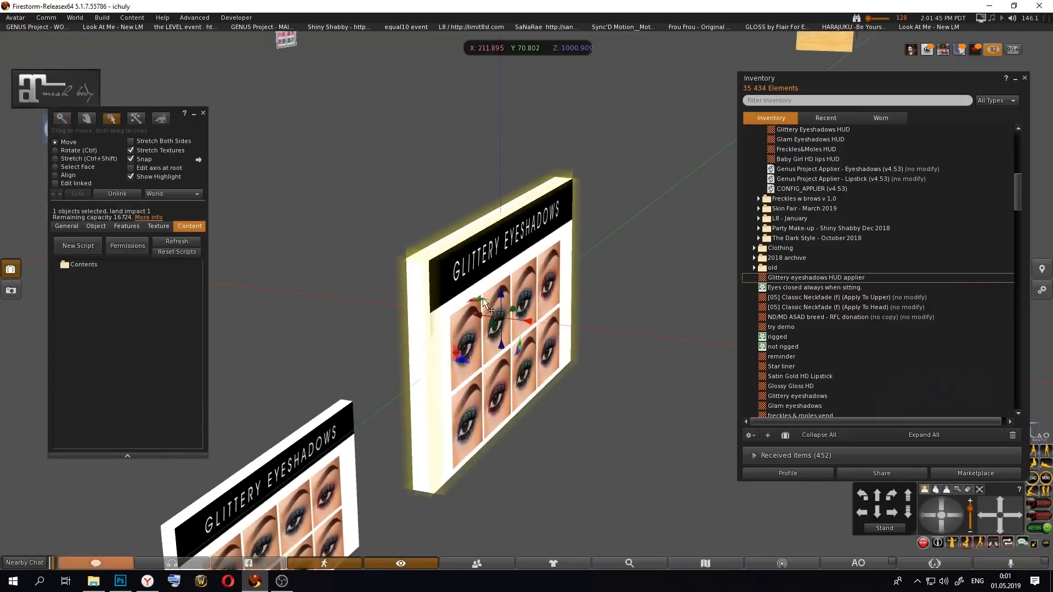
pyautogui.keyDown('alt'); pyautogui.moveTo(564, 226); pyautogui.dragTo(598, 253); pyautogui.keyUp('alt')
pyautogui.hotkey('ctrl', 'shift')
pyautogui.hotkey('ctrl', 'shift')
pyautogui.keyDown('alt'); pyautogui.moveTo(565, 299); pyautogui.dragTo(489, 391); pyautogui.keyUp('alt')
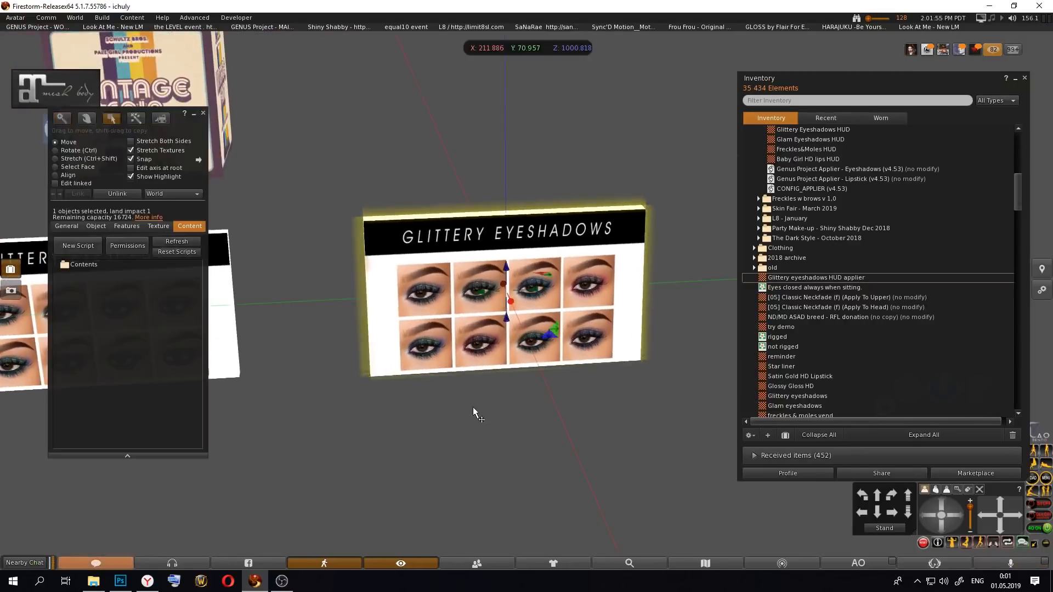
# Step: Create another box and position it against the front of the panel, over the leftmost eyeshadow thumbnails
pyautogui.rightClick(463, 386)
pyautogui.click(470, 401)
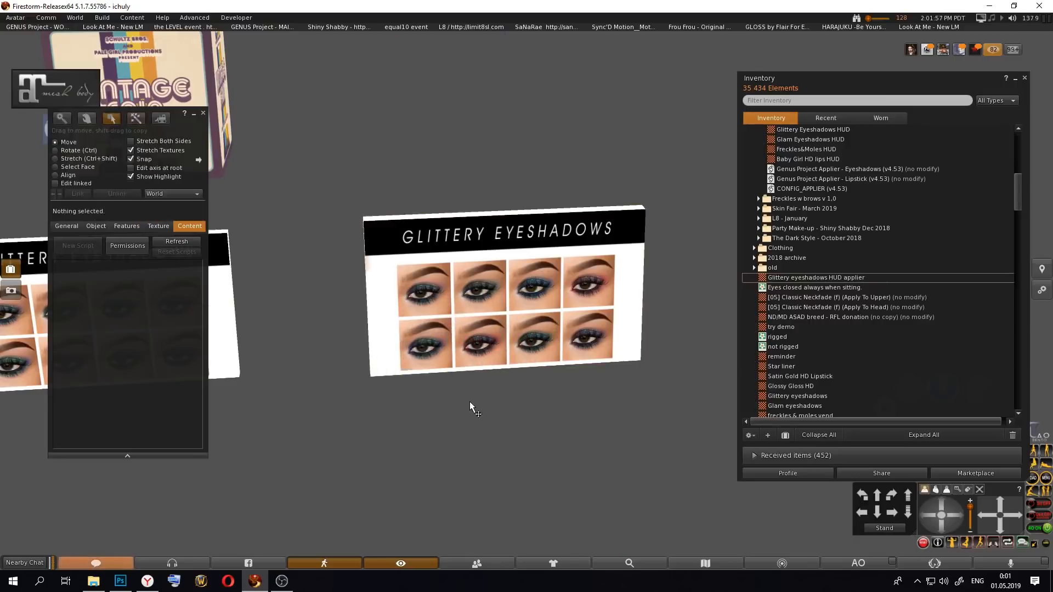
pyautogui.click(470, 402)
pyautogui.keyDown('alt'); pyautogui.moveTo(511, 361); pyautogui.dragTo(513, 277); pyautogui.keyUp('alt')
pyautogui.keyDown('alt'); pyautogui.moveTo(353, 150); pyautogui.dragTo(486, 272); pyautogui.keyUp('alt')
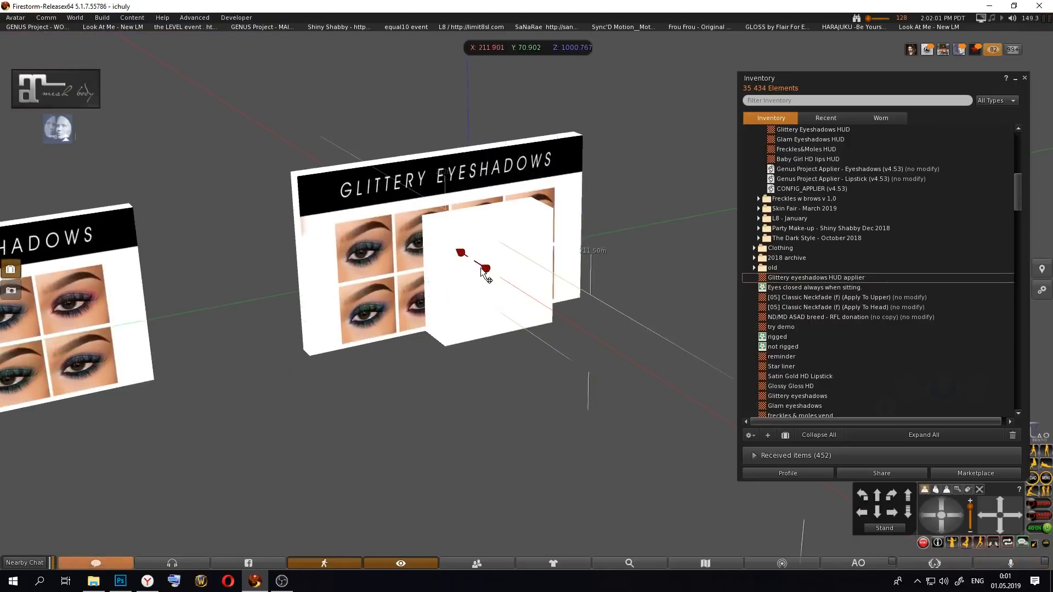
pyautogui.keyDown('alt'); pyautogui.moveTo(492, 283); pyautogui.dragTo(601, 256); pyautogui.keyUp('alt')
pyautogui.keyDown('alt'); pyautogui.moveTo(537, 299); pyautogui.dragTo(631, 301); pyautogui.keyUp('alt')
pyautogui.moveTo(426, 306); pyautogui.dragTo(515, 310)
pyautogui.moveTo(590, 306); pyautogui.dragTo(458, 302)
pyautogui.moveTo(543, 302); pyautogui.dragTo(400, 285)
# Step: Color the new box magenta so it stands out against the panel
pyautogui.click(158, 226)
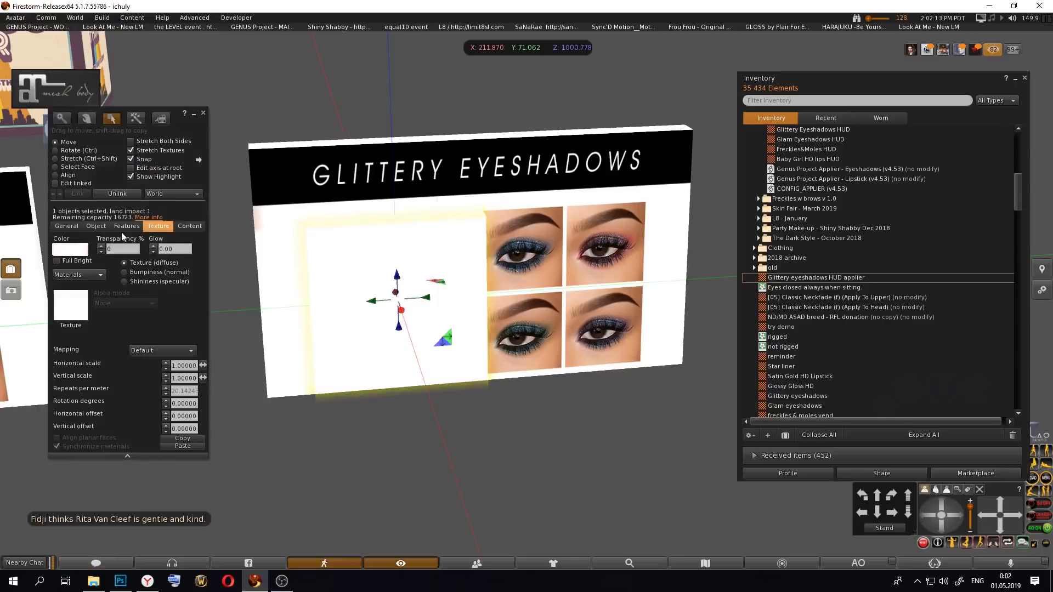
pyautogui.click(77, 249)
pyautogui.click(321, 284)
pyautogui.click(373, 308)
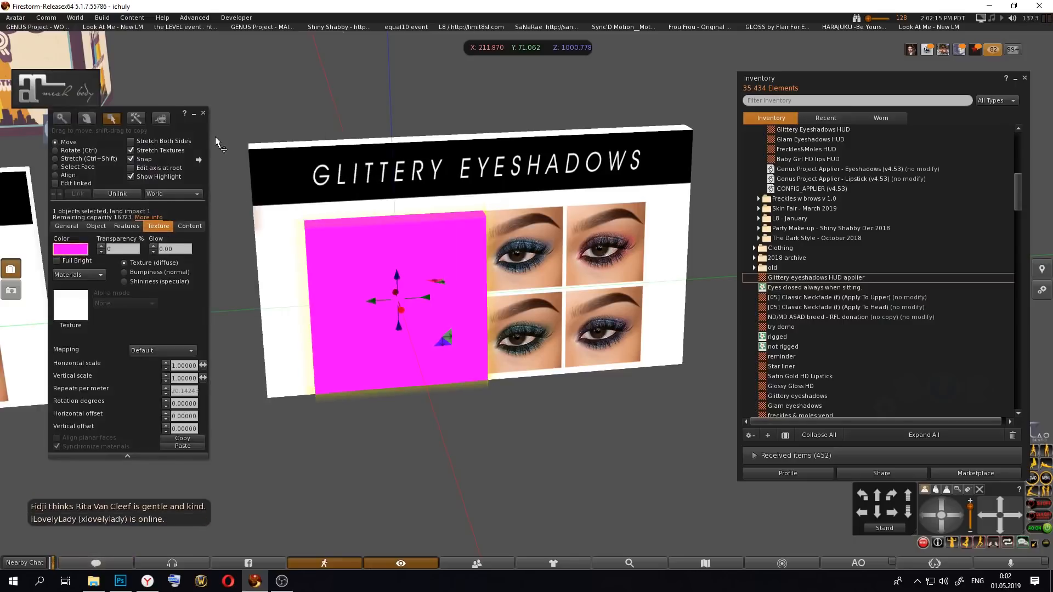
# Step: Shrink the magenta box to about 0.05 by 0.105 by 0.1 m and fit its lower edge so it covers only the first eye thumbnail
pyautogui.moveTo(488, 296); pyautogui.dragTo(395, 301)
pyautogui.keyDown('ctrl'); pyautogui.keyDown('shift'); pyautogui.moveTo(354, 385); pyautogui.dragTo(527, 296); pyautogui.keyUp('shift'); pyautogui.keyUp('ctrl')
pyautogui.click(942, 526)
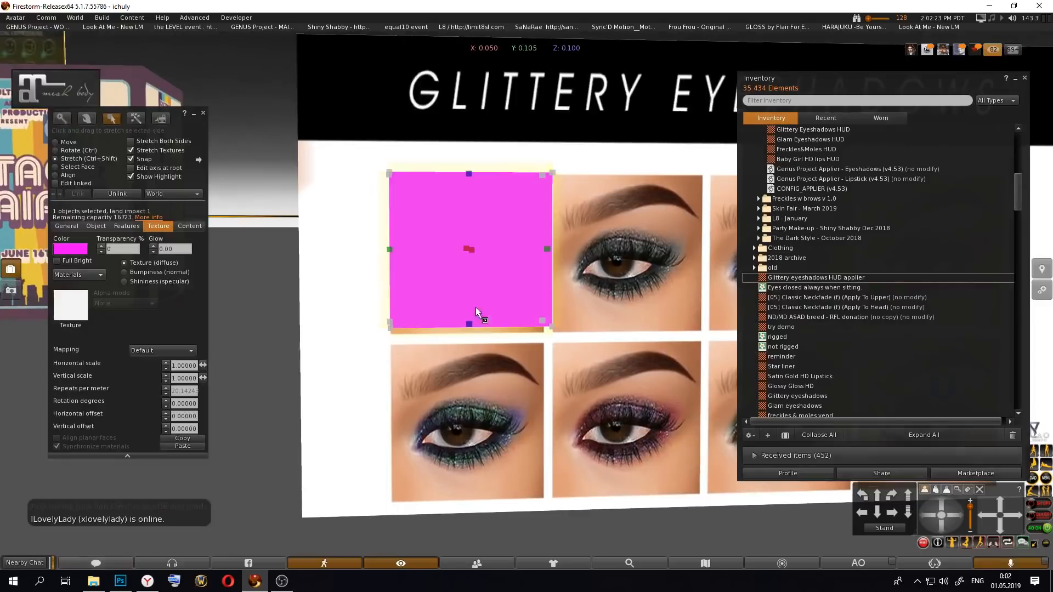
pyautogui.keyDown('ctrl'); pyautogui.keyDown('shift'); pyautogui.moveTo(470, 324); pyautogui.dragTo(470, 336); pyautogui.keyUp('shift'); pyautogui.keyUp('ctrl')
pyautogui.keyDown('alt'); pyautogui.moveTo(557, 277); pyautogui.dragTo(596, 272); pyautogui.keyUp('alt')
pyautogui.keyDown('alt'); pyautogui.moveTo(540, 220); pyautogui.dragTo(516, 235); pyautogui.keyUp('alt')
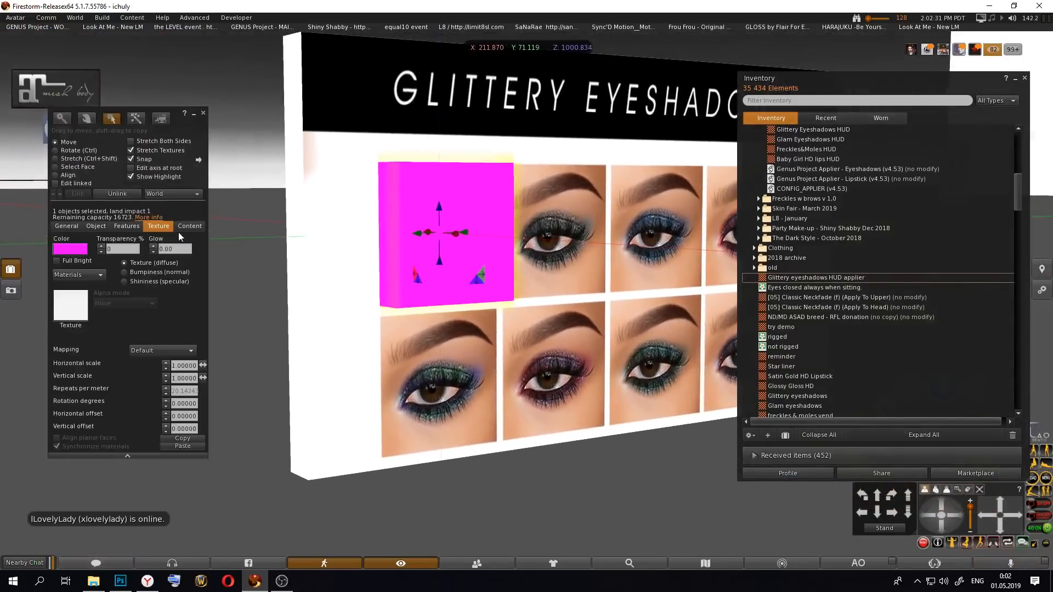
# Step: Find the Genus Project Applier - Eyeshadows (v4.53) script in the GENUS Project v53 - Appliers folder and check its permissions
pyautogui.click(189, 227)
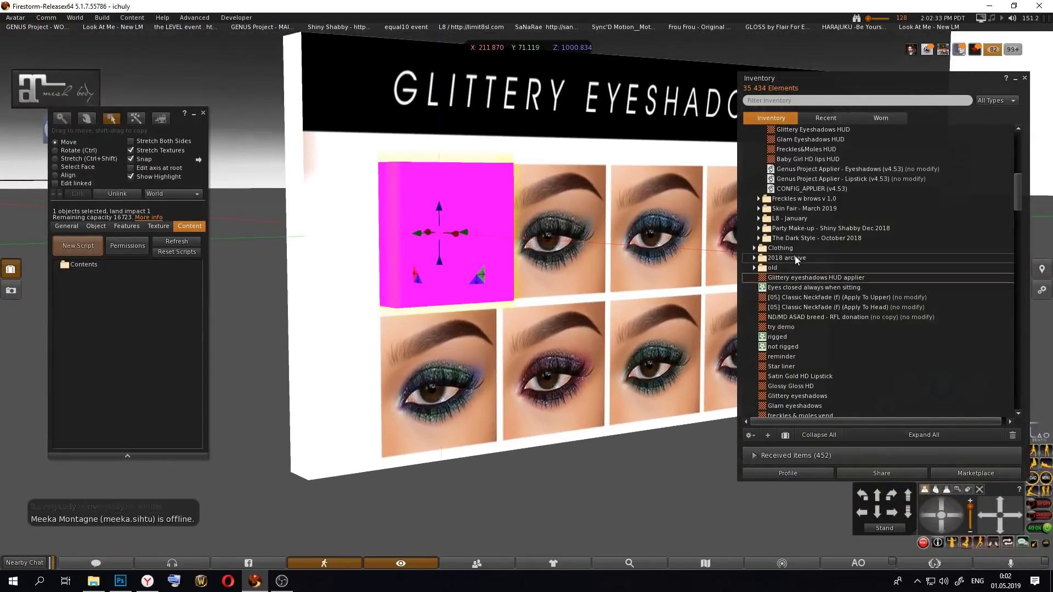
pyautogui.scroll(10, 799, 245)
pyautogui.moveTo(1020, 187); pyautogui.dragTo(1015, 283)
pyautogui.scroll(-6, 828, 287)
pyautogui.keyDown('alt'); pyautogui.moveTo(677, 292); pyautogui.dragTo(674, 318); pyautogui.keyUp('alt')
pyautogui.keyDown('alt'); pyautogui.moveTo(517, 281); pyautogui.dragTo(533, 280); pyautogui.keyUp('alt')
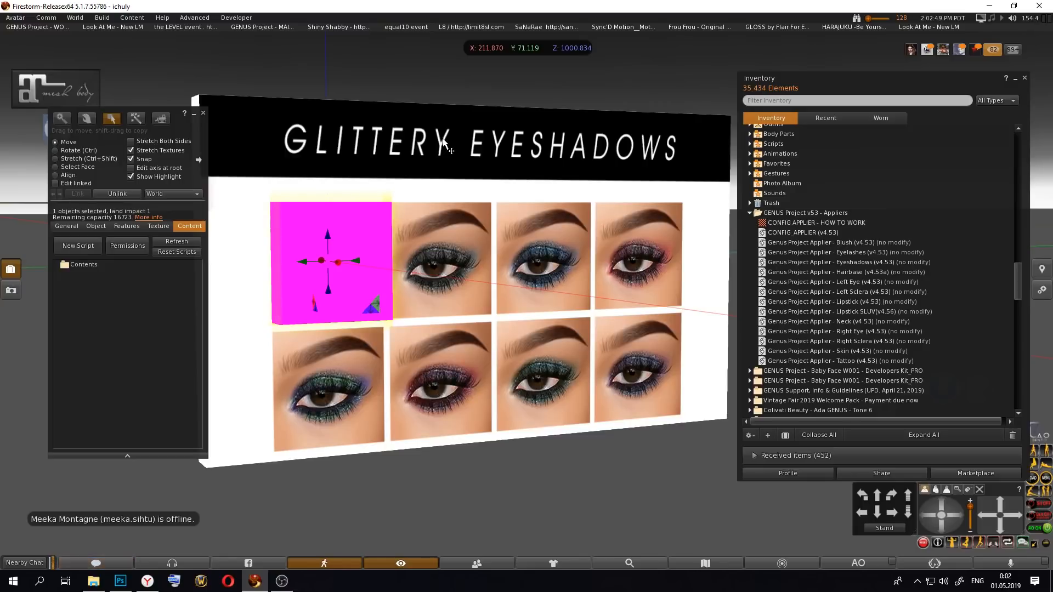
pyautogui.click(869, 265)
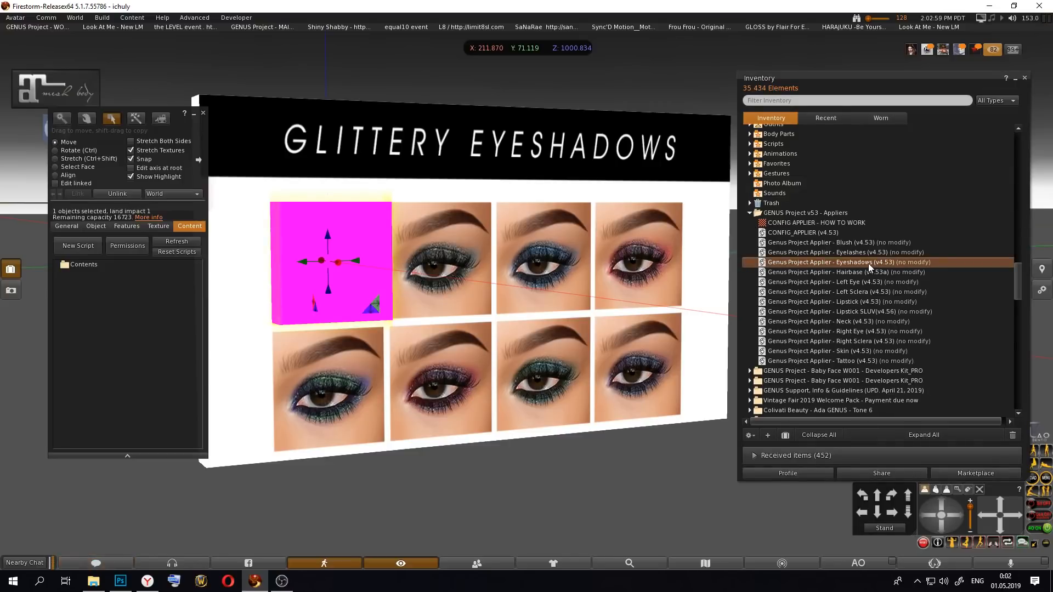
pyautogui.rightClick(868, 264)
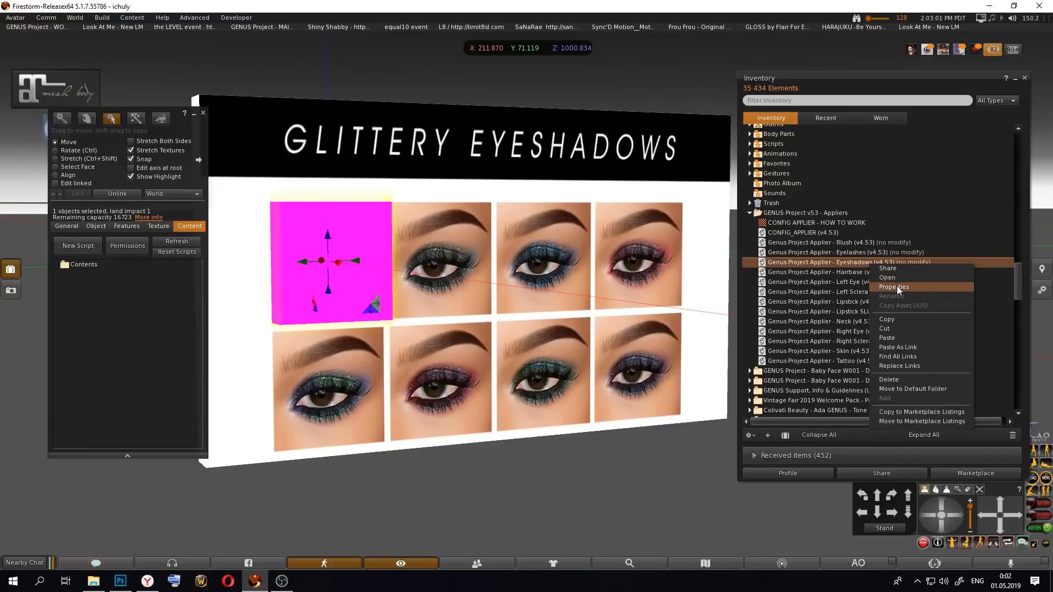
pyautogui.click(897, 287)
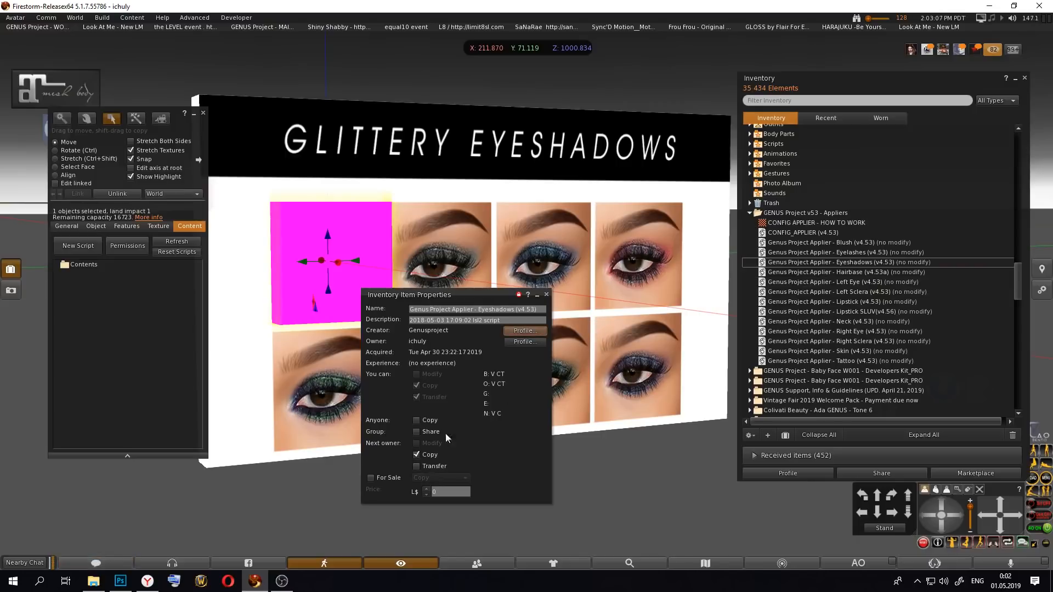
pyautogui.click(546, 294)
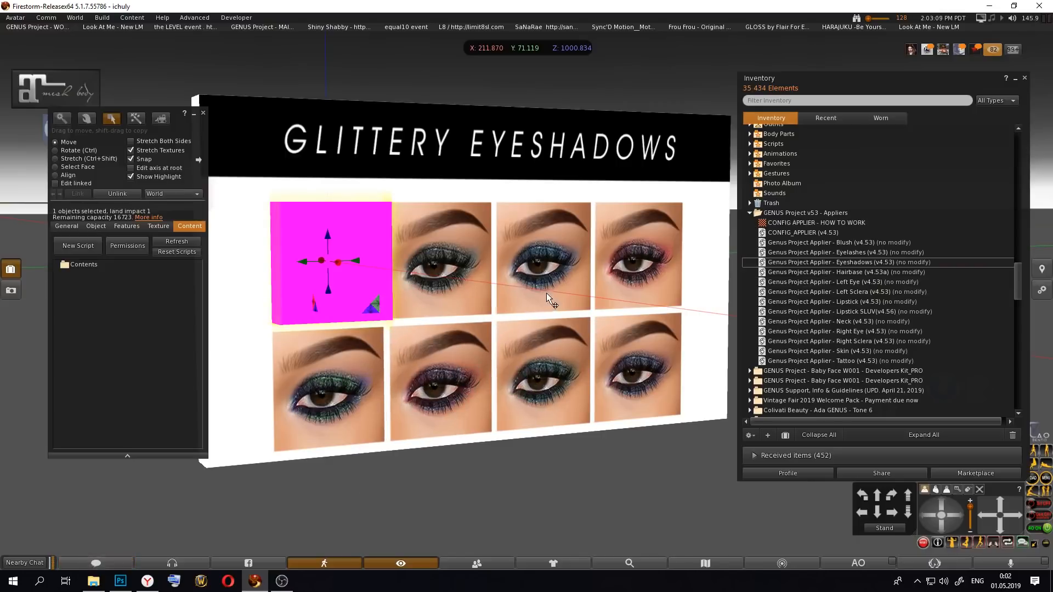
# Step: Add the Genus Project Applier - Eyeshadows (v4.53) script to the magenta box's contents
pyautogui.click(868, 261)
pyautogui.moveTo(867, 261); pyautogui.dragTo(53, 251)
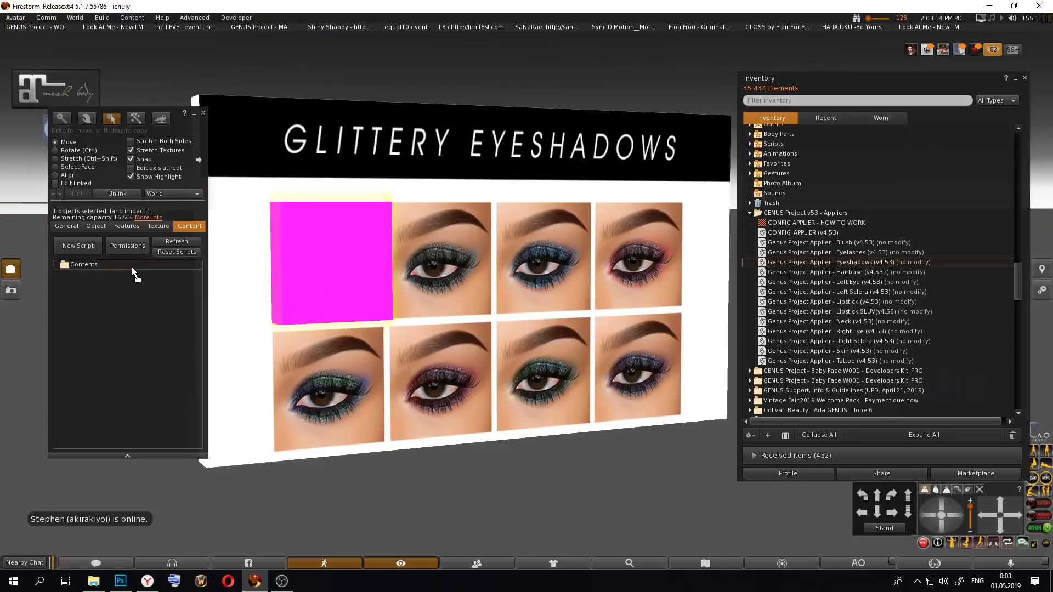
pyautogui.moveTo(131, 268); pyautogui.dragTo(131, 267)
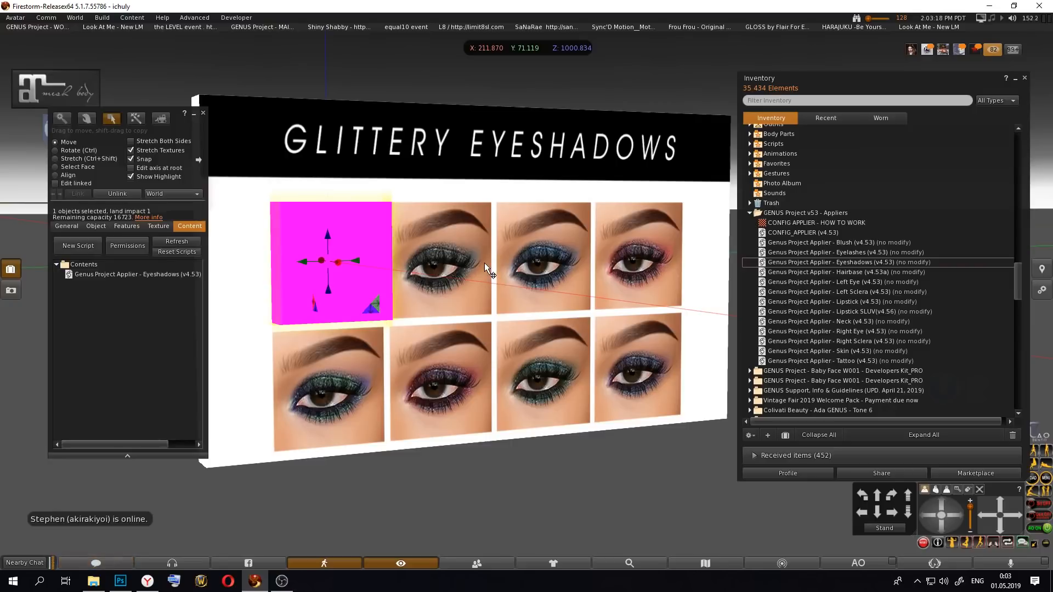
# Step: Duplicate the scripted magenta box sideways to cover the other three thumbnails in the upper row
pyautogui.moveTo(358, 262); pyautogui.dragTo(470, 272)
pyautogui.press('Escape')
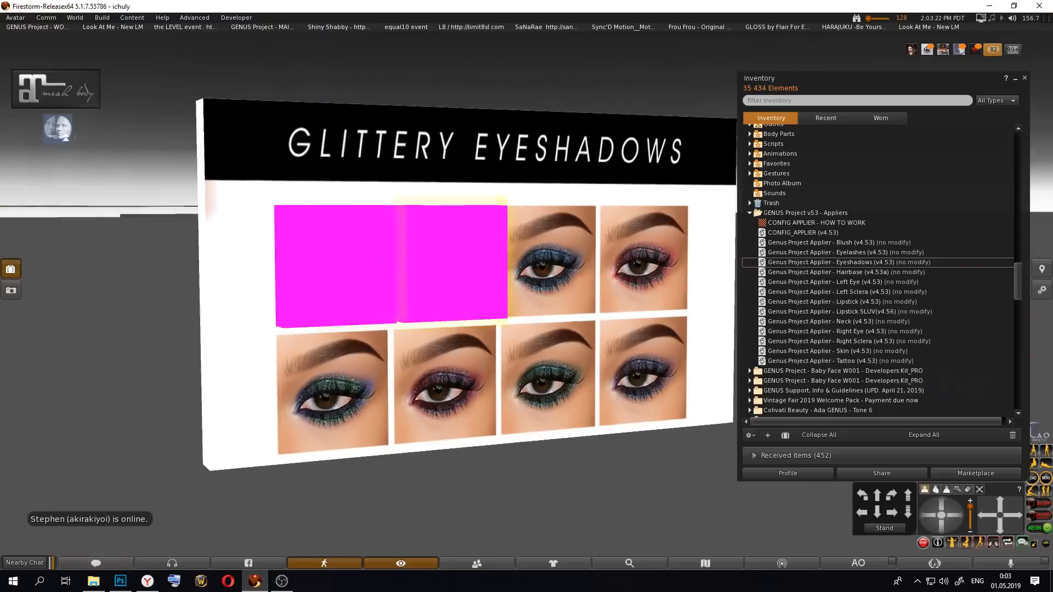
pyautogui.keyDown('ctrl'); pyautogui.keyDown('alt'); pyautogui.keyDown('shift'); pyautogui.moveTo(531, 301); pyautogui.dragTo(681, 281); pyautogui.keyUp('shift'); pyautogui.keyUp('alt'); pyautogui.keyUp('ctrl')
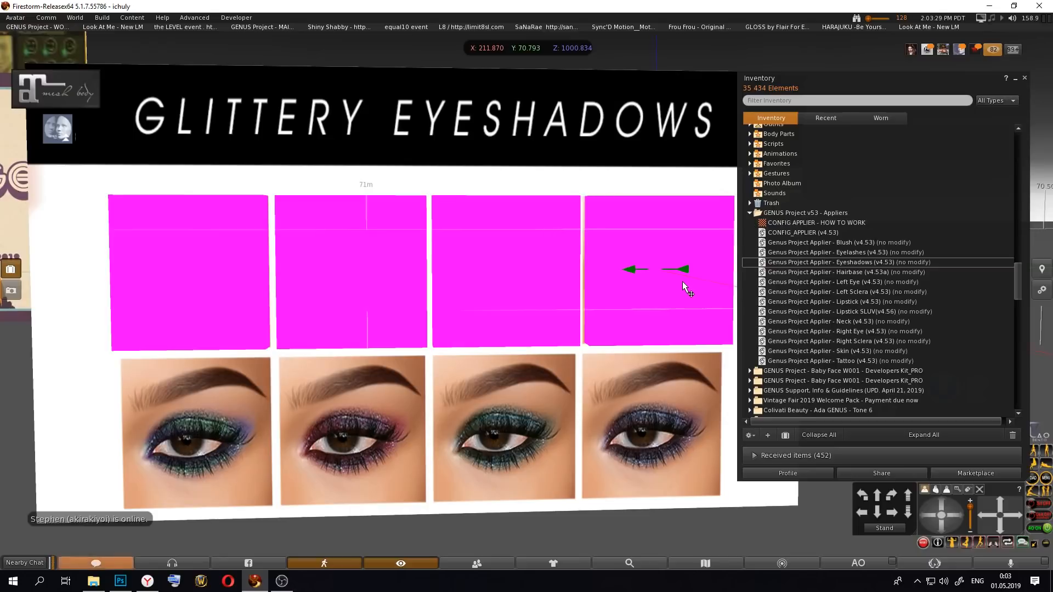
# Step: Select all four upper-row boxes together and duplicate them downward over the lower row of thumbnails
pyautogui.keyDown('shift'); pyautogui.click(526, 283); pyautogui.keyUp('shift')
pyautogui.keyDown('shift'); pyautogui.click(379, 277); pyautogui.keyUp('shift')
pyautogui.keyDown('shift'); pyautogui.click(249, 271); pyautogui.keyUp('shift')
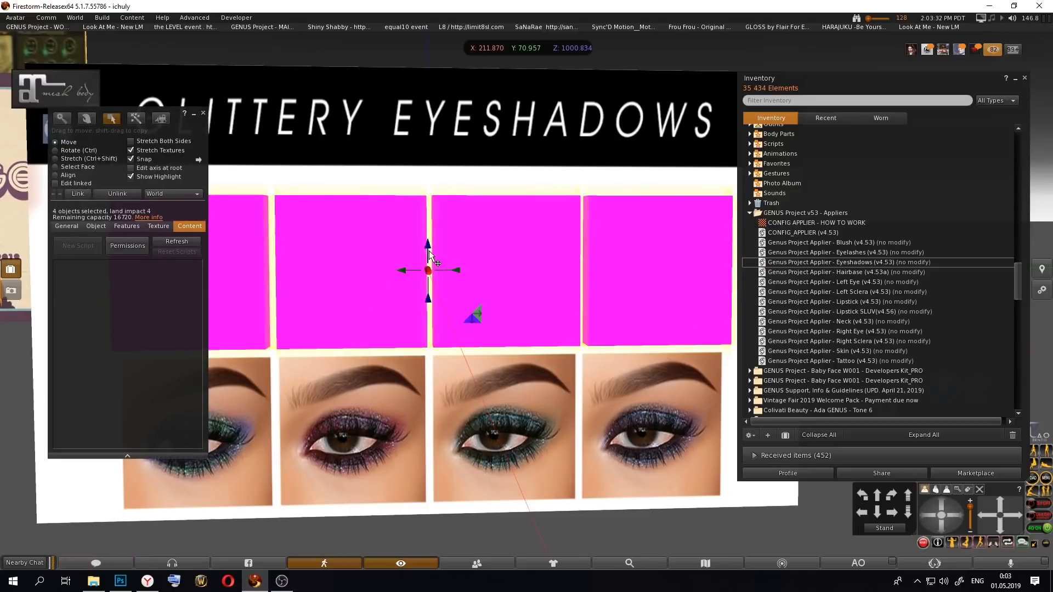
pyautogui.moveTo(429, 251); pyautogui.dragTo(436, 410)
pyautogui.press('alt')
pyautogui.keyDown('alt'); pyautogui.moveTo(507, 415); pyautogui.dragTo(507, 440); pyautogui.keyUp('alt')
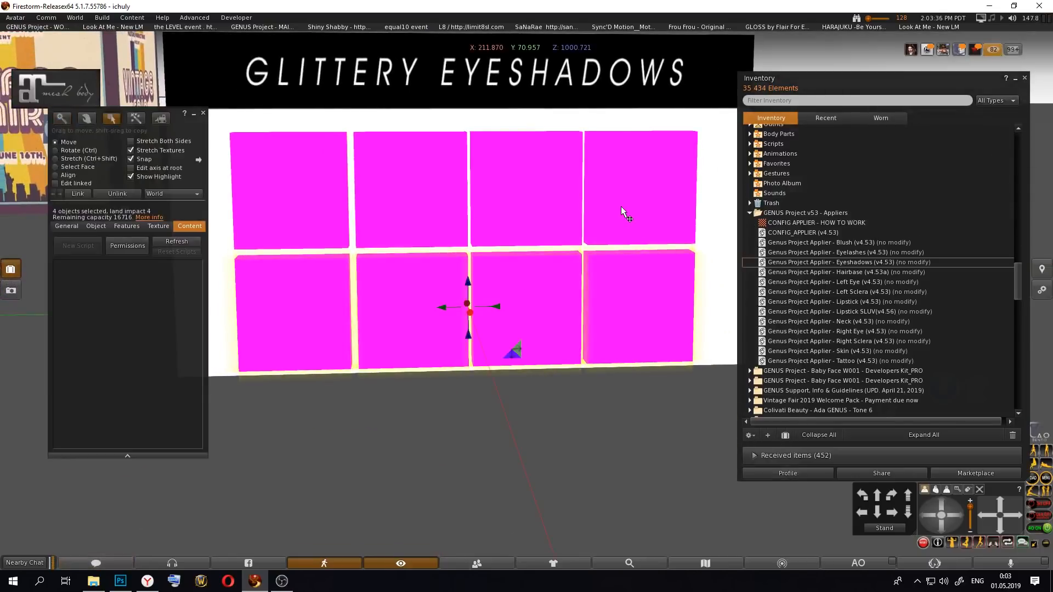
# Step: Select all eight magenta boxes plus the Glittery Eyeshadows panel last and link them with the panel as root
pyautogui.keyDown('shift'); pyautogui.moveTo(621, 207); pyautogui.dragTo(469, 193); pyautogui.keyUp('shift')
pyautogui.keyDown('shift'); pyautogui.click(309, 183); pyautogui.keyUp('shift')
pyautogui.keyDown('alt'); pyautogui.moveTo(523, 212); pyautogui.dragTo(522, 298); pyautogui.keyUp('alt')
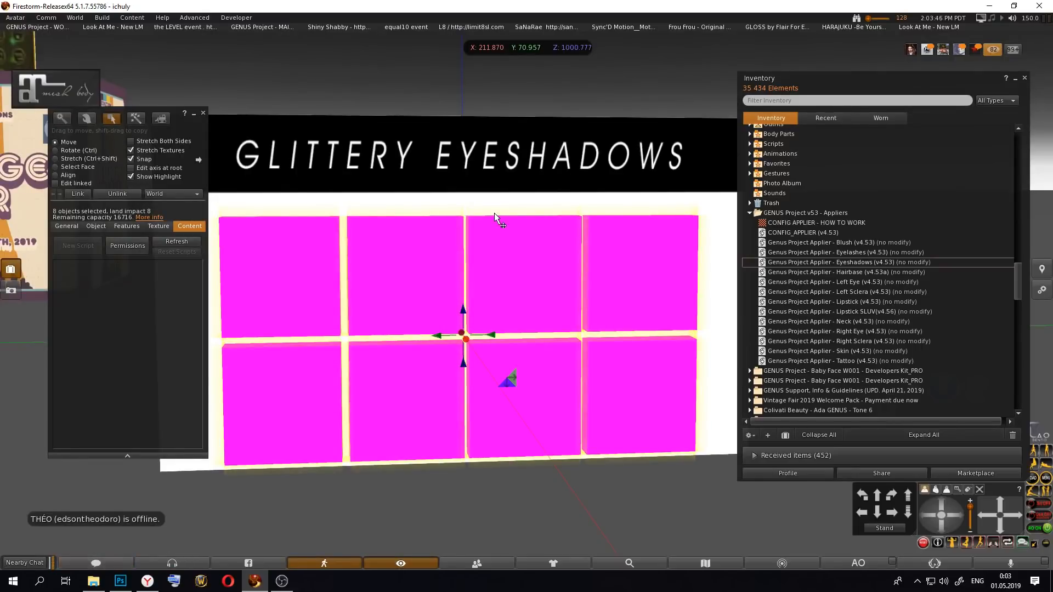
pyautogui.keyDown('shift'); pyautogui.click(439, 170); pyautogui.keyUp('shift')
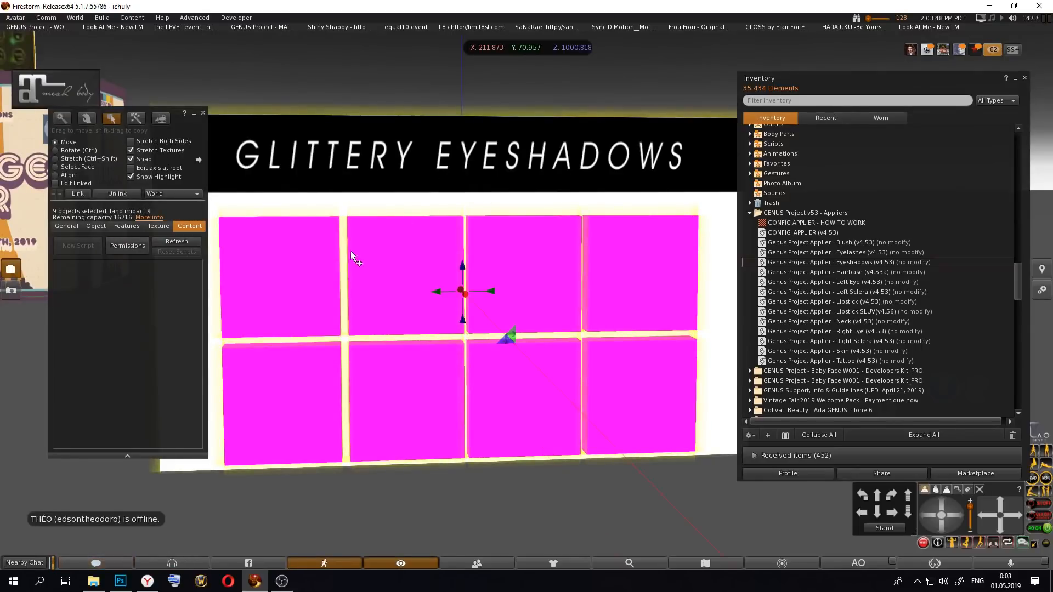
pyautogui.click(77, 194)
pyautogui.press('Escape')
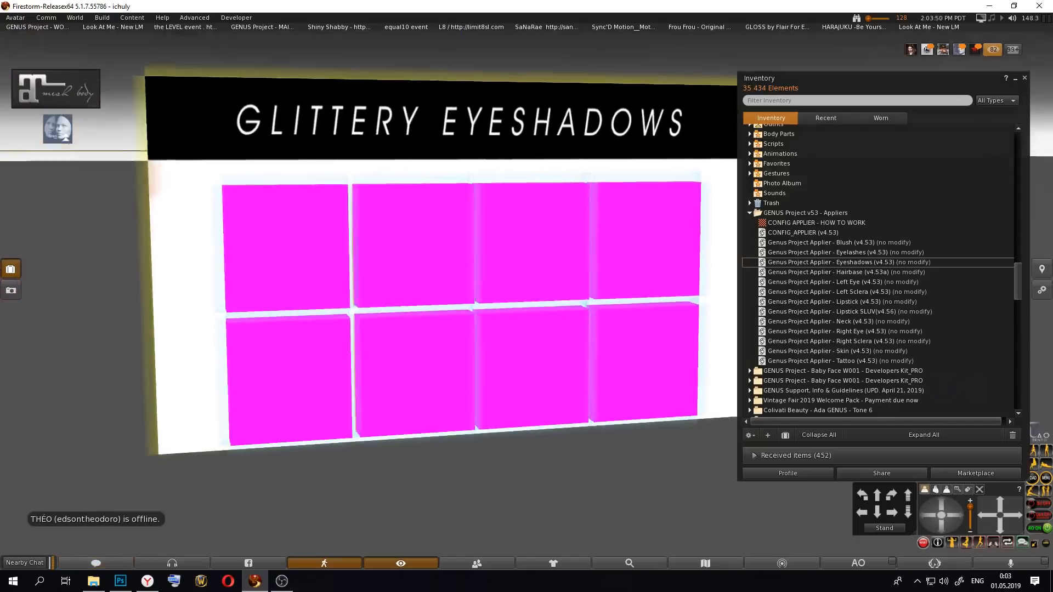
pyautogui.keyDown('alt'); pyautogui.moveTo(504, 285); pyautogui.dragTo(526, 293); pyautogui.keyUp('alt')
pyautogui.keyDown('alt'); pyautogui.moveTo(521, 246); pyautogui.dragTo(458, 236); pyautogui.keyUp('alt')
# Step: Select the eight magenta boxes as individual linked parts and set their transparency to 100%
pyautogui.click(55, 183)
pyautogui.click(244, 270)
pyautogui.click(327, 256)
pyautogui.keyDown('shift'); pyautogui.click(409, 258); pyautogui.keyUp('shift')
pyautogui.keyDown('shift'); pyautogui.click(516, 263); pyautogui.keyUp('shift')
pyautogui.keyDown('shift'); pyautogui.click(599, 271); pyautogui.keyUp('shift')
pyautogui.keyDown('shift'); pyautogui.click(609, 384); pyautogui.keyUp('shift')
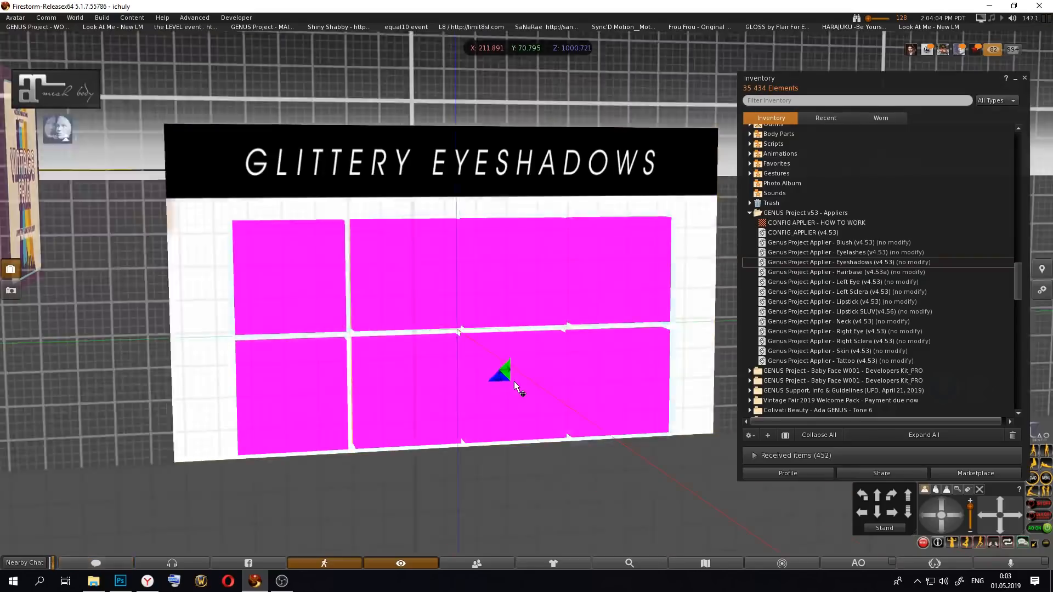
pyautogui.keyDown('shift'); pyautogui.click(449, 412); pyautogui.keyUp('shift')
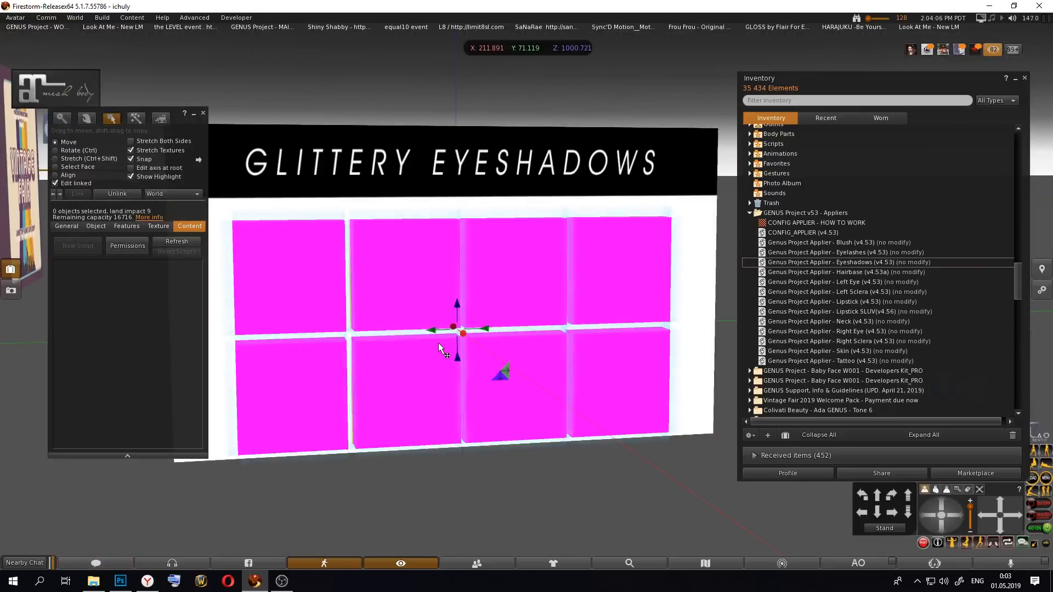
pyautogui.click(158, 226)
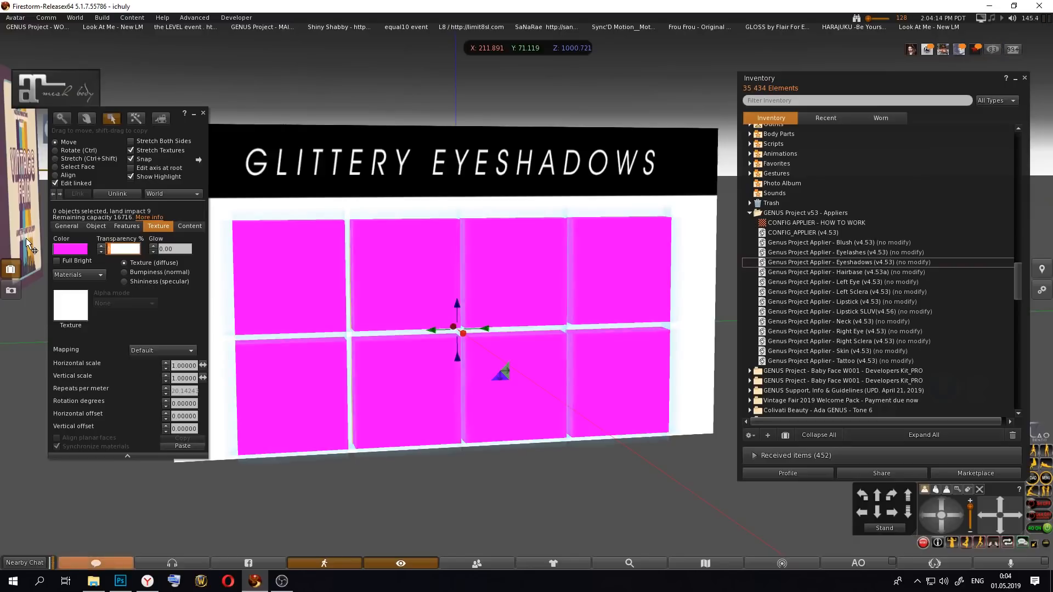
pyautogui.write('100')
pyautogui.press('Return')
pyautogui.click(203, 113)
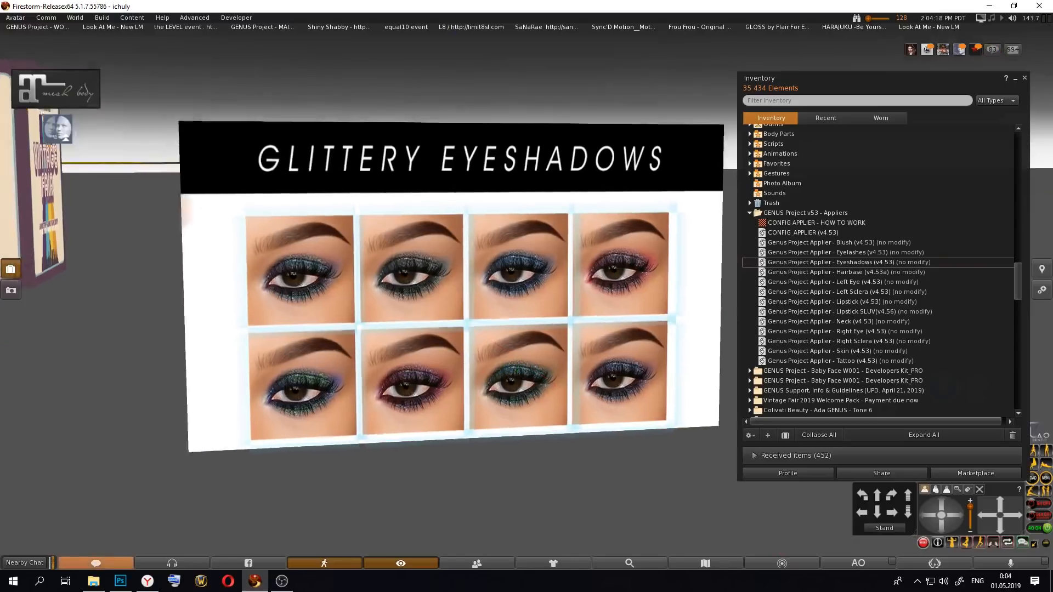
# Step: Inspect the contents of the individual transparent thumbnail buttons for the Eyeshadows applier script
pyautogui.keyDown('alt'); pyautogui.moveTo(496, 316); pyautogui.dragTo(528, 299); pyautogui.keyUp('alt')
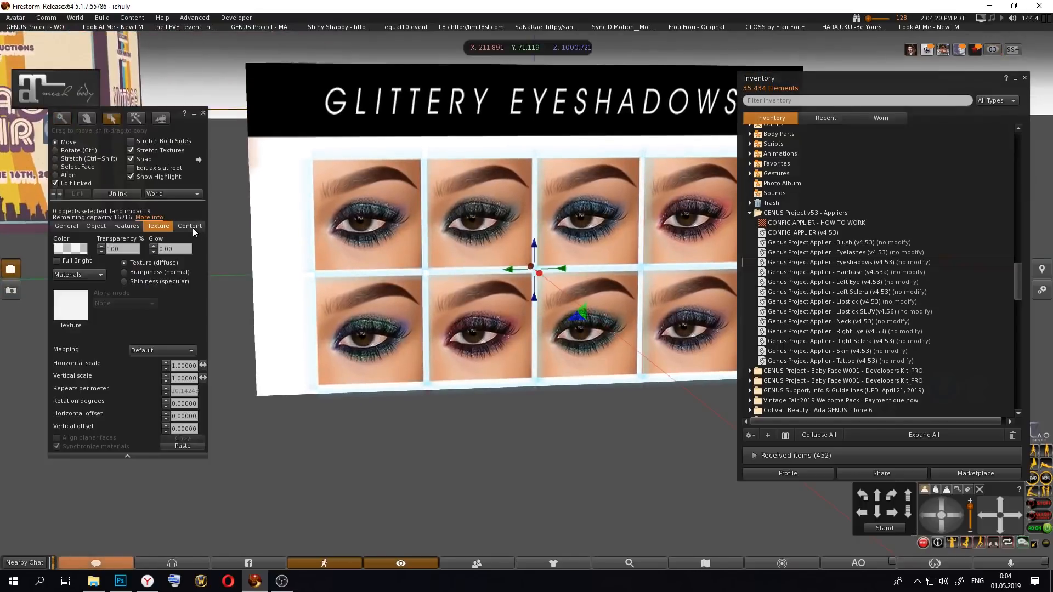
pyautogui.click(378, 231)
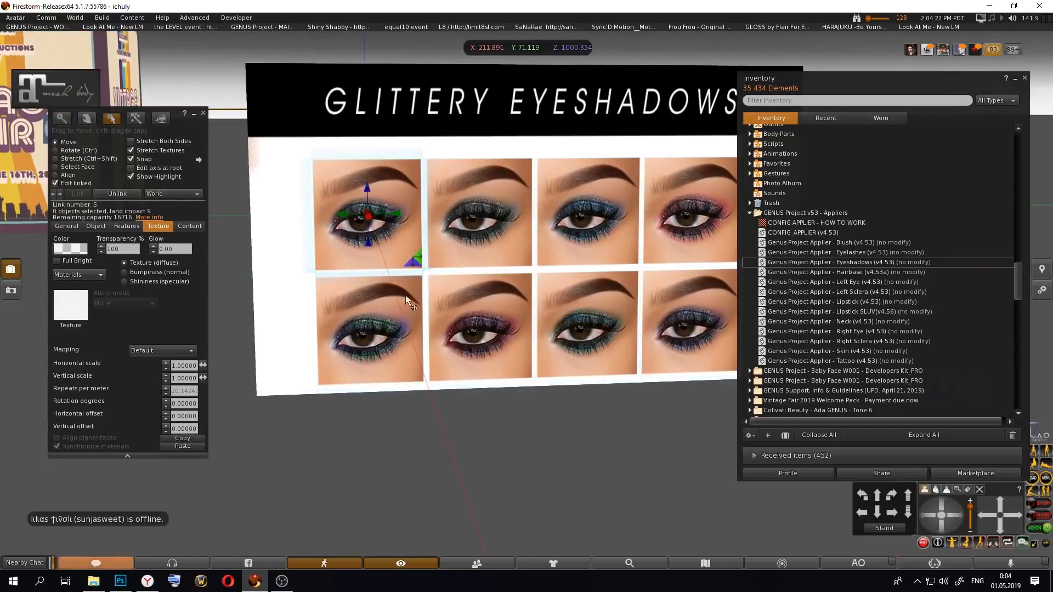
pyautogui.click(389, 224)
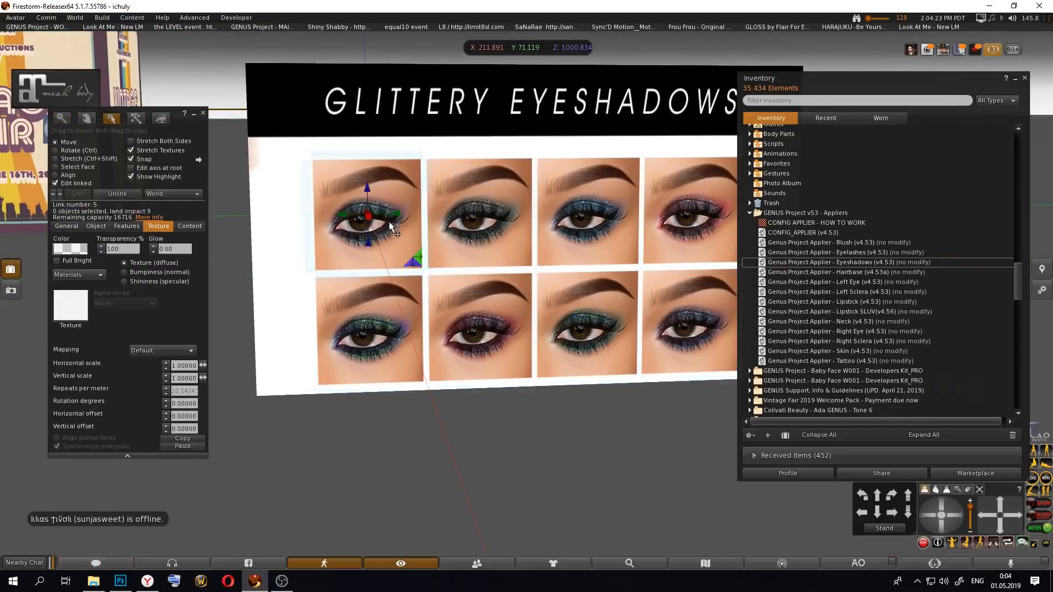
pyautogui.click(196, 228)
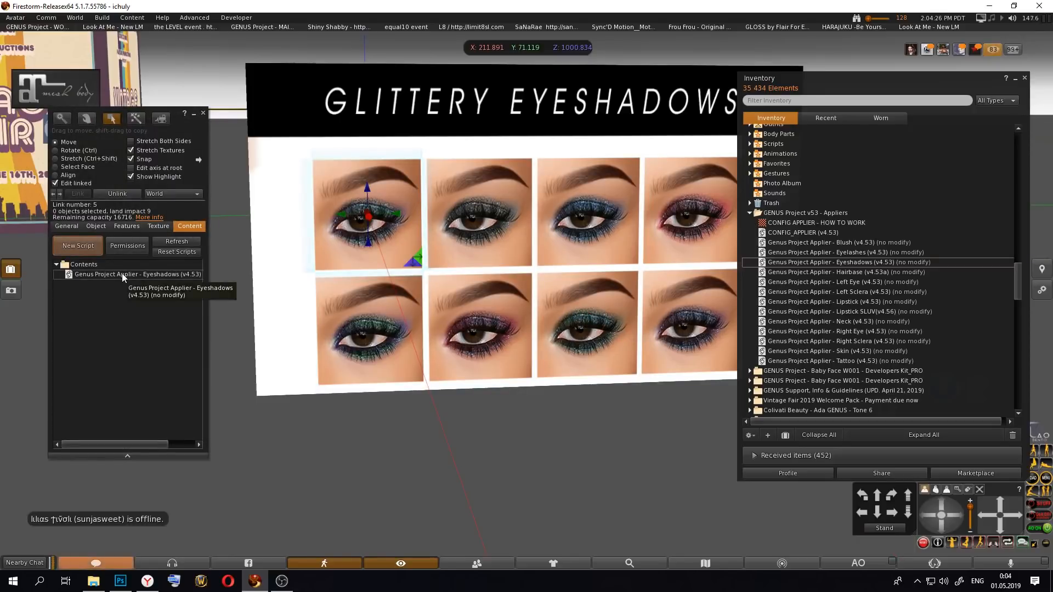
pyautogui.click(478, 242)
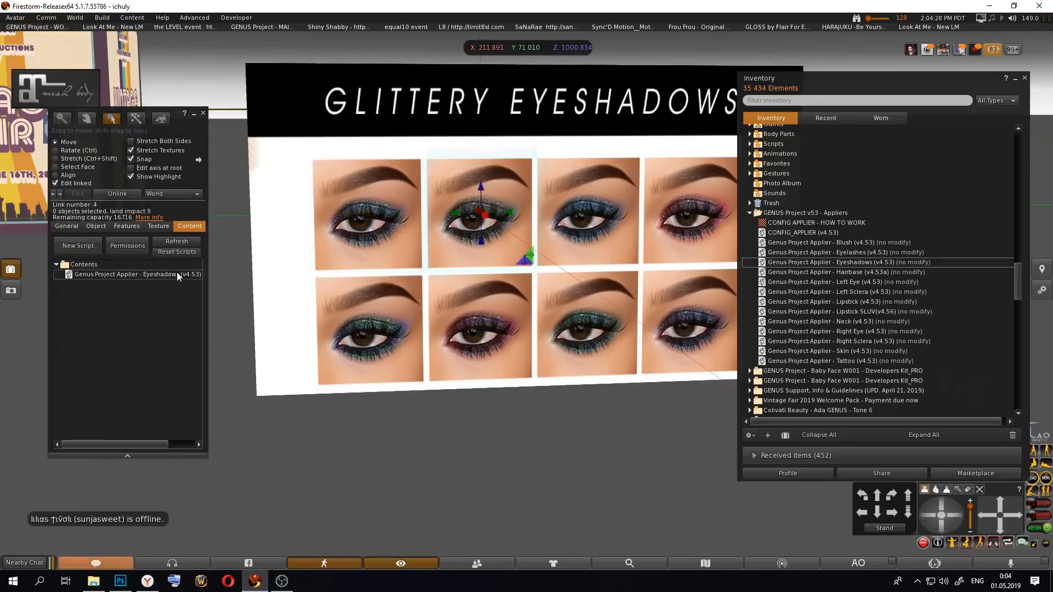
pyautogui.click(597, 235)
pyautogui.click(621, 331)
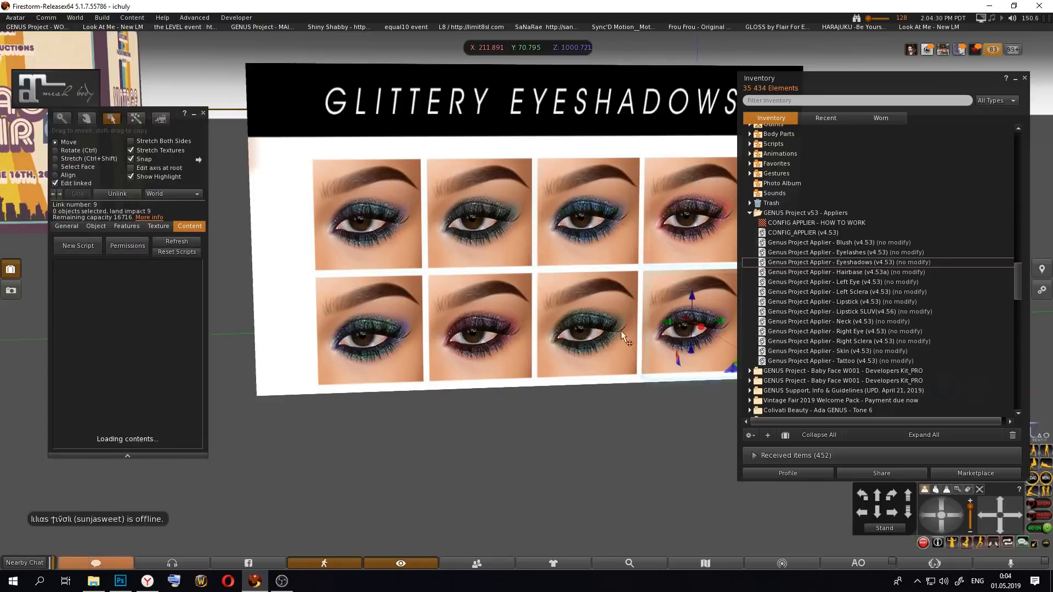
pyautogui.click(376, 311)
pyautogui.keyDown('alt'); pyautogui.click(588, 249); pyautogui.keyUp('alt')
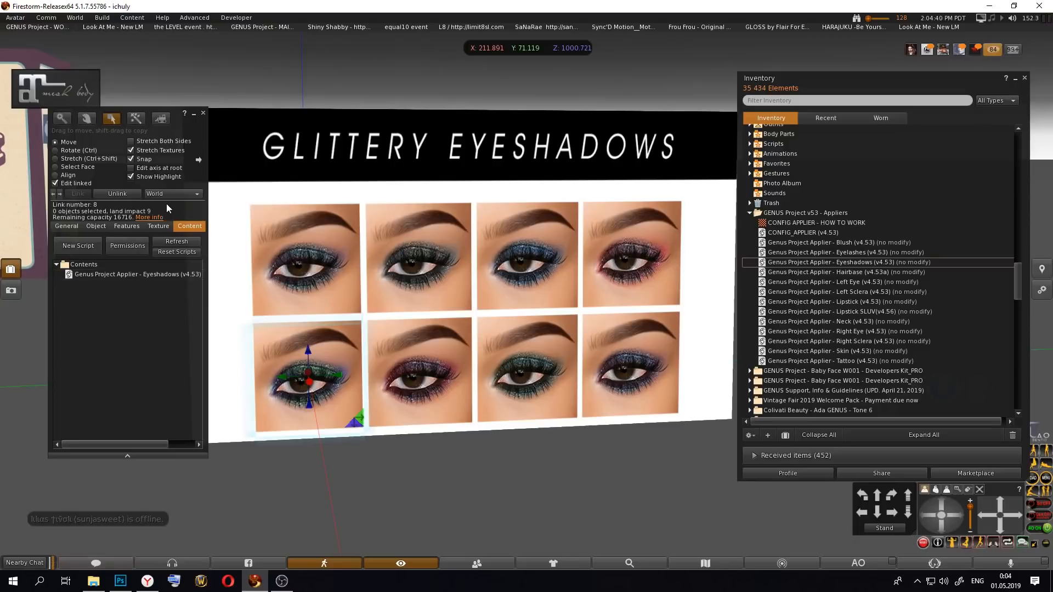
pyautogui.click(339, 258)
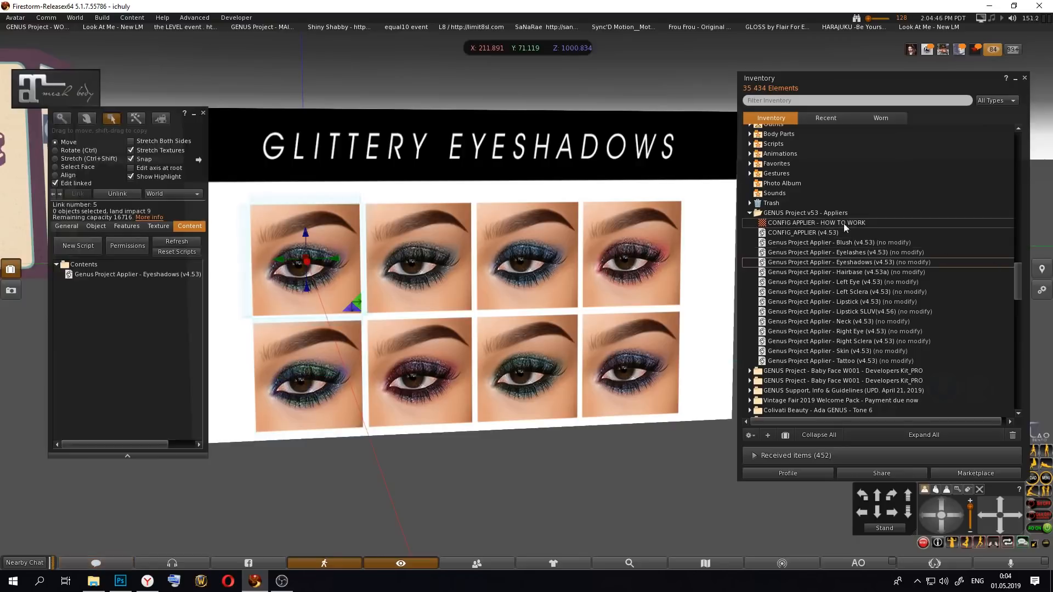
# Step: Check the permissions of the CONFIG_APPLIER (v4.53) script in the GENUS Project v53 - Appliers folder
pyautogui.rightClick(802, 236)
pyautogui.click(844, 261)
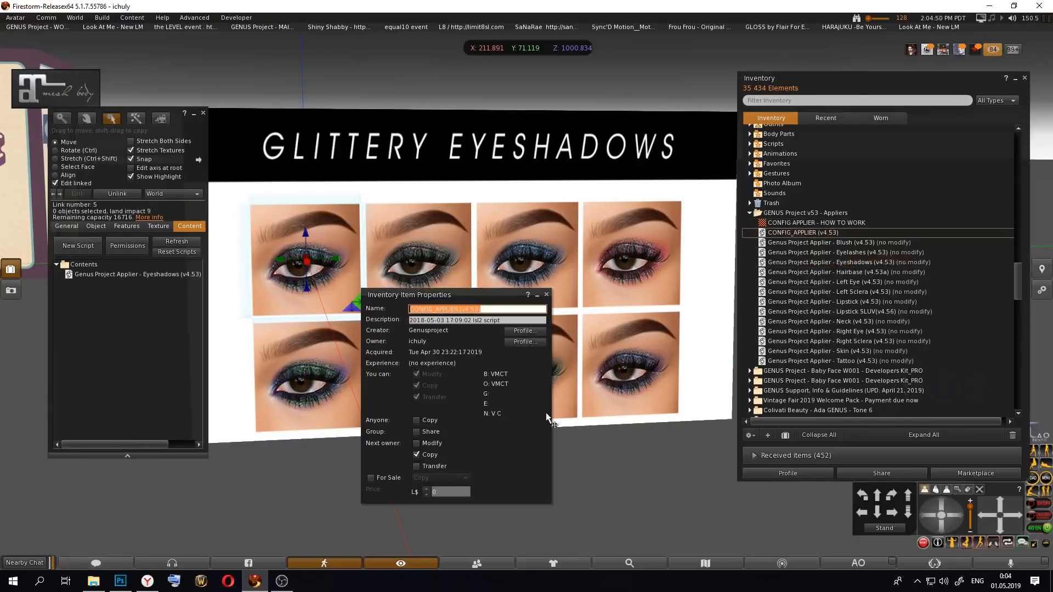
pyautogui.click(546, 295)
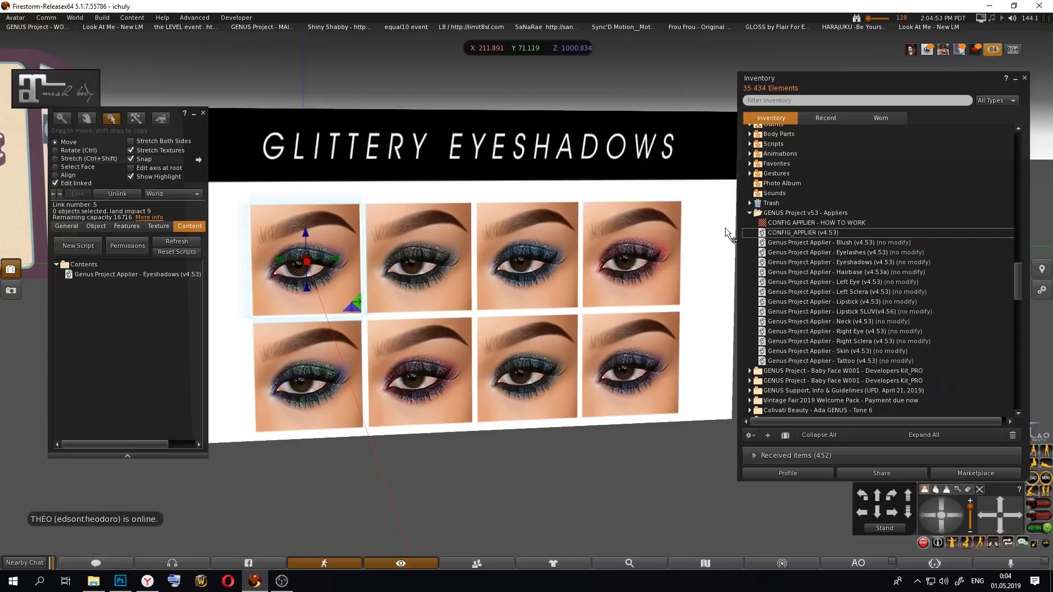
# Step: Copy the CONFIG_APPLIER (v4.53) script and locate the Glittery-Eyeshadows textures in the Glittery Eyeshadows textures folder
pyautogui.rightClick(814, 235)
pyautogui.click(833, 289)
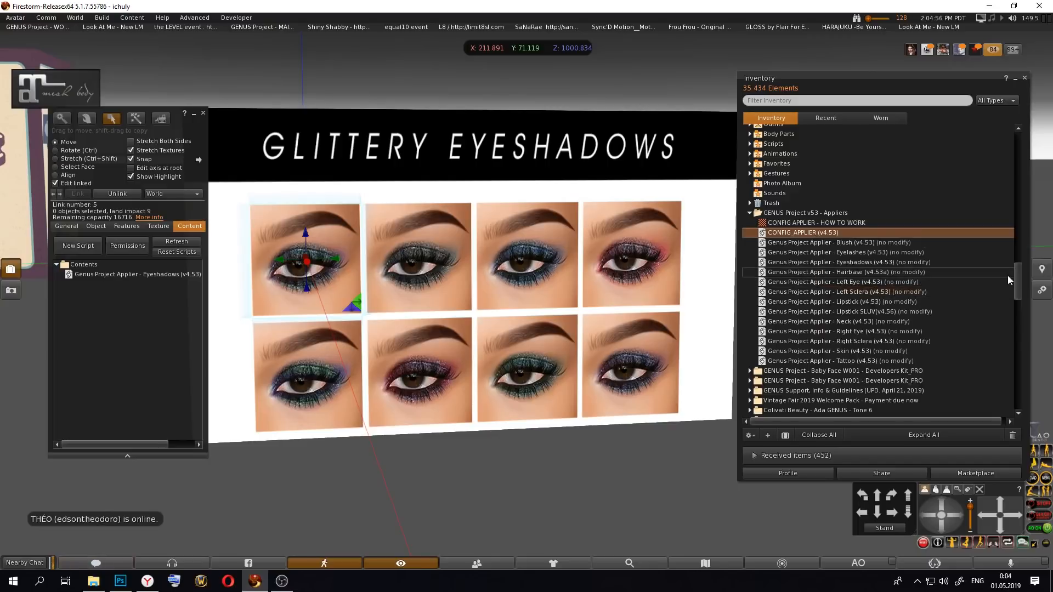
pyautogui.moveTo(1016, 276); pyautogui.dragTo(1012, 147)
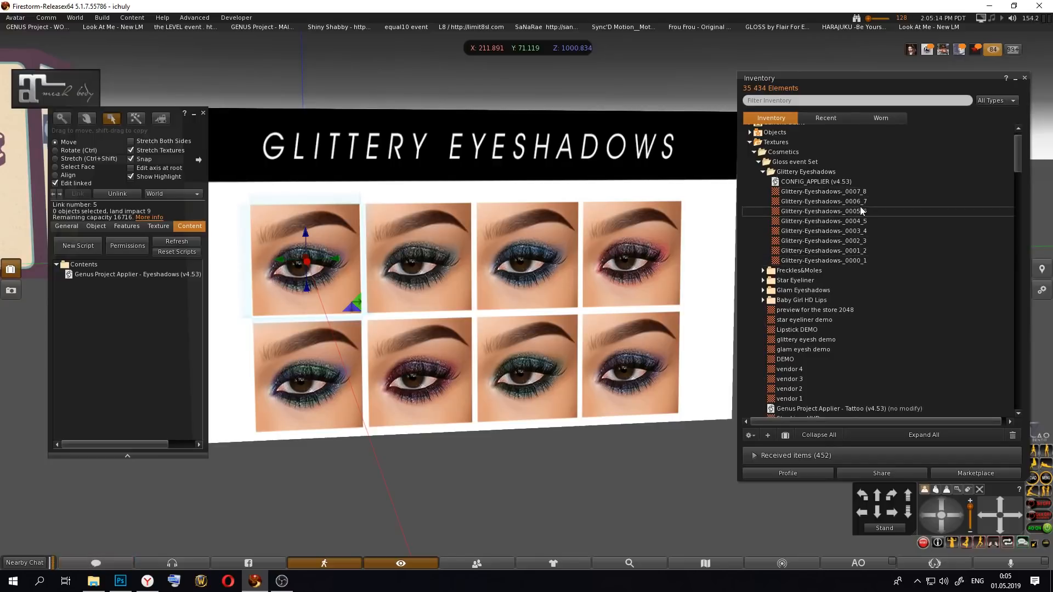
pyautogui.click(855, 252)
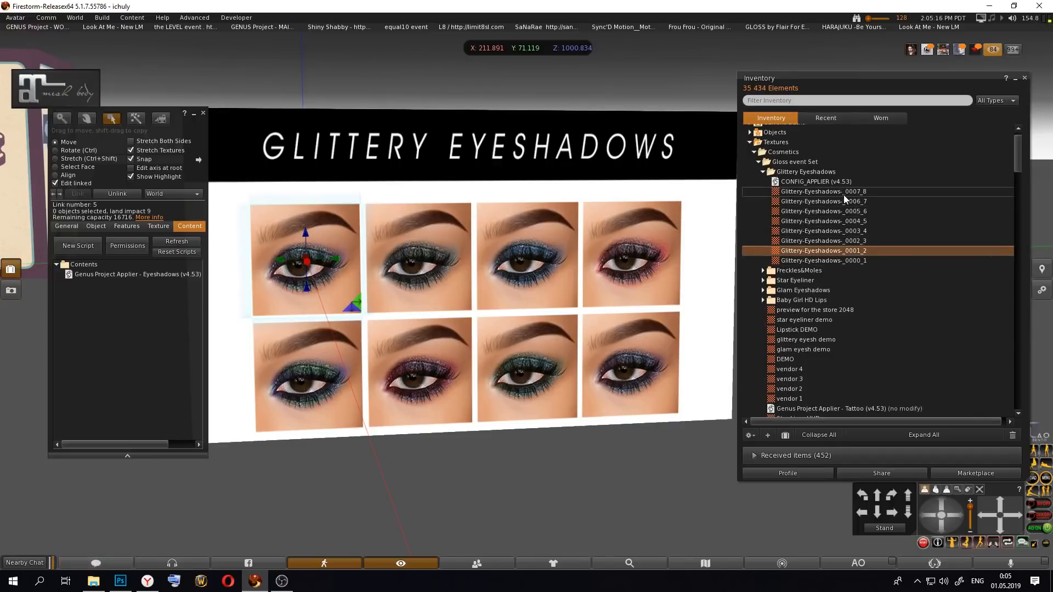
pyautogui.click(844, 193)
pyautogui.click(873, 231)
pyautogui.click(857, 258)
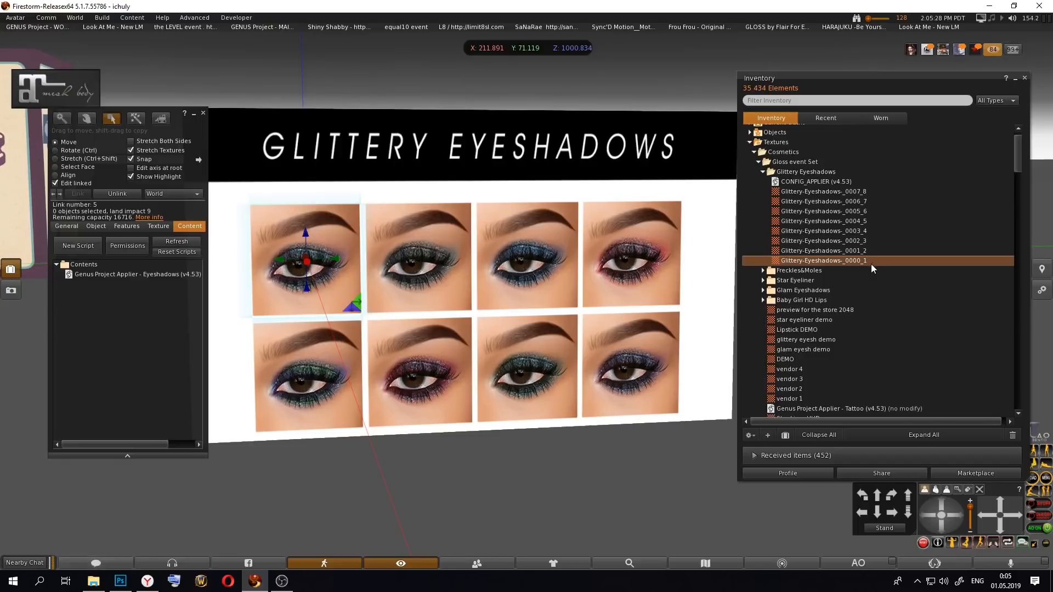
pyautogui.moveTo(873, 259); pyautogui.dragTo(303, 273)
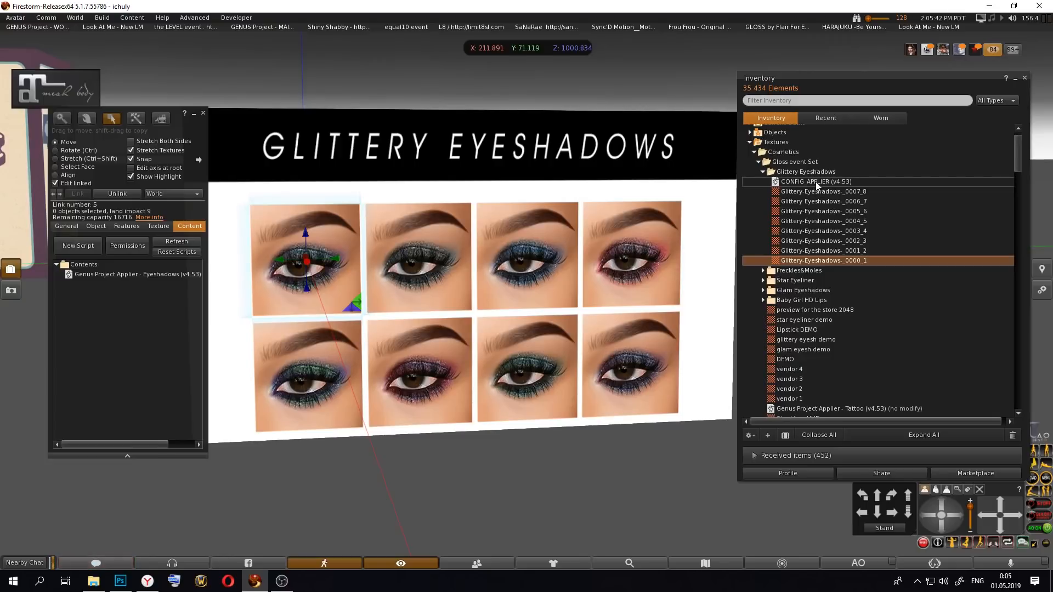
# Step: Open the CONFIG_APPLIER (v4.53) script and examine the texture_uuid value under the CHANGE TEXTURE HERE comment
pyautogui.doubleClick(796, 182)
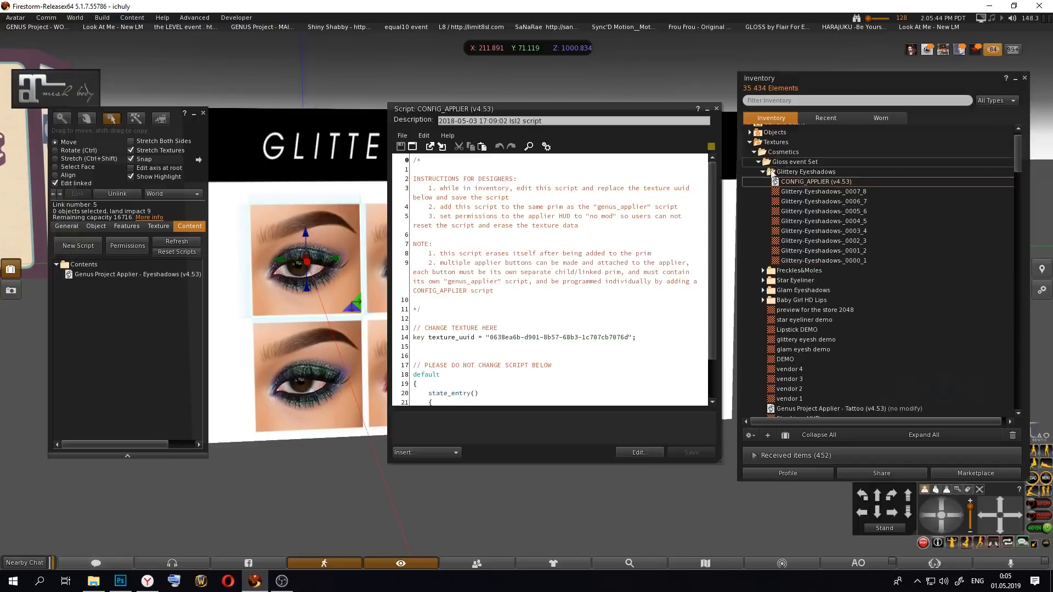
pyautogui.scroll(-2, 593, 402)
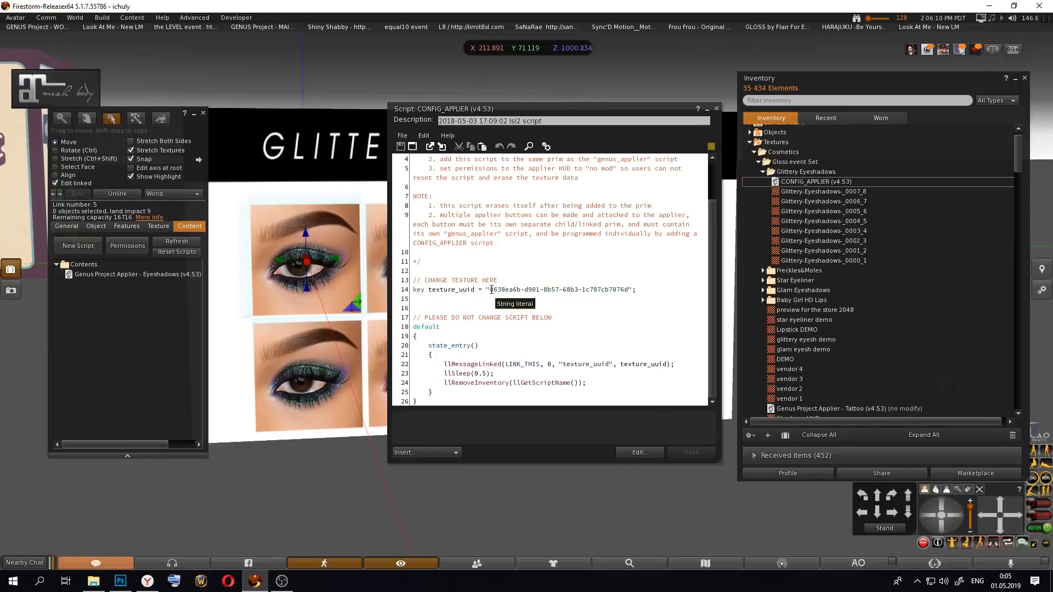
pyautogui.moveTo(491, 289); pyautogui.dragTo(631, 290)
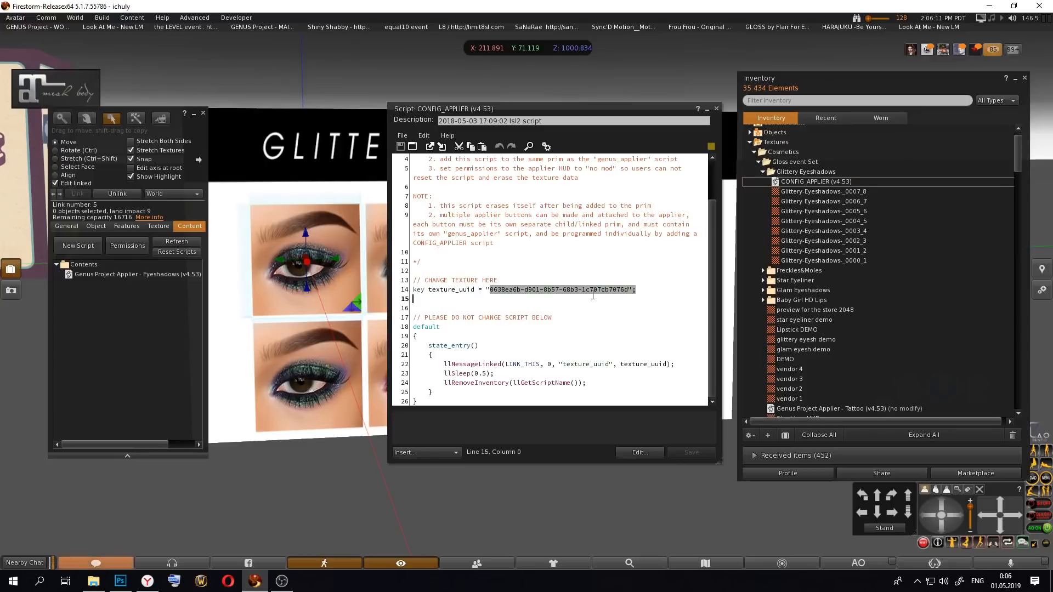
pyautogui.click(631, 290)
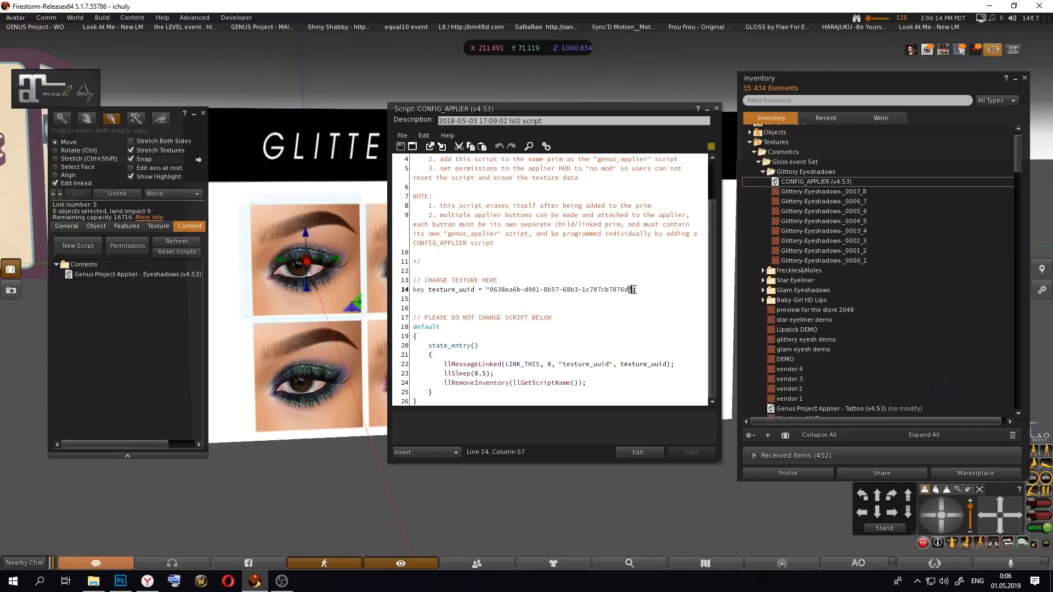
pyautogui.click(489, 290)
pyautogui.moveTo(447, 111); pyautogui.dragTo(447, 164)
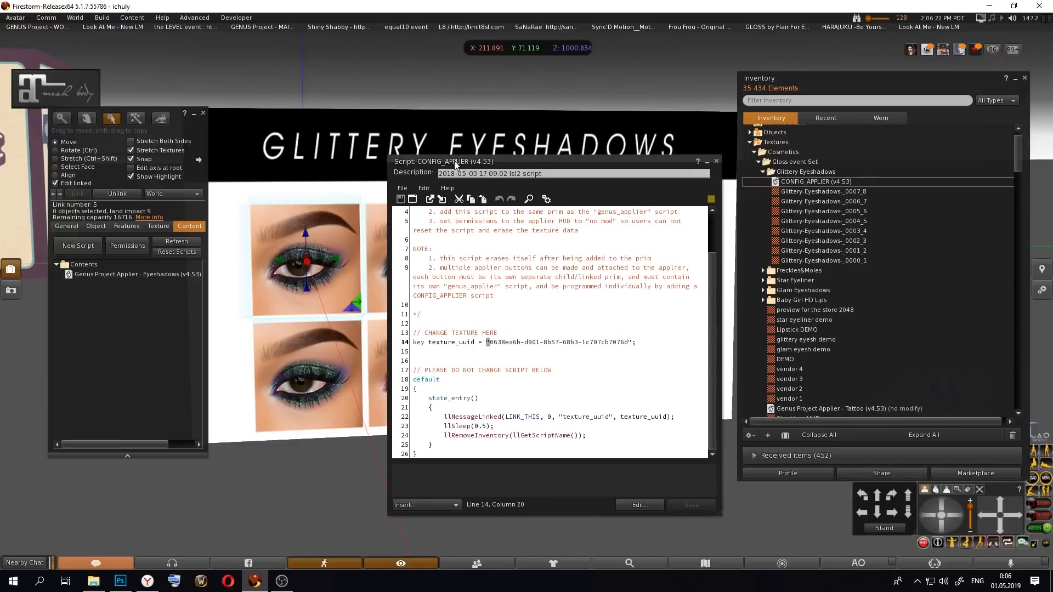
# Step: Preview the Glittery-Eyeshadows-_0000_1 and Glittery-Eyeshadows-_0002_3 textures
pyautogui.doubleClick(854, 260)
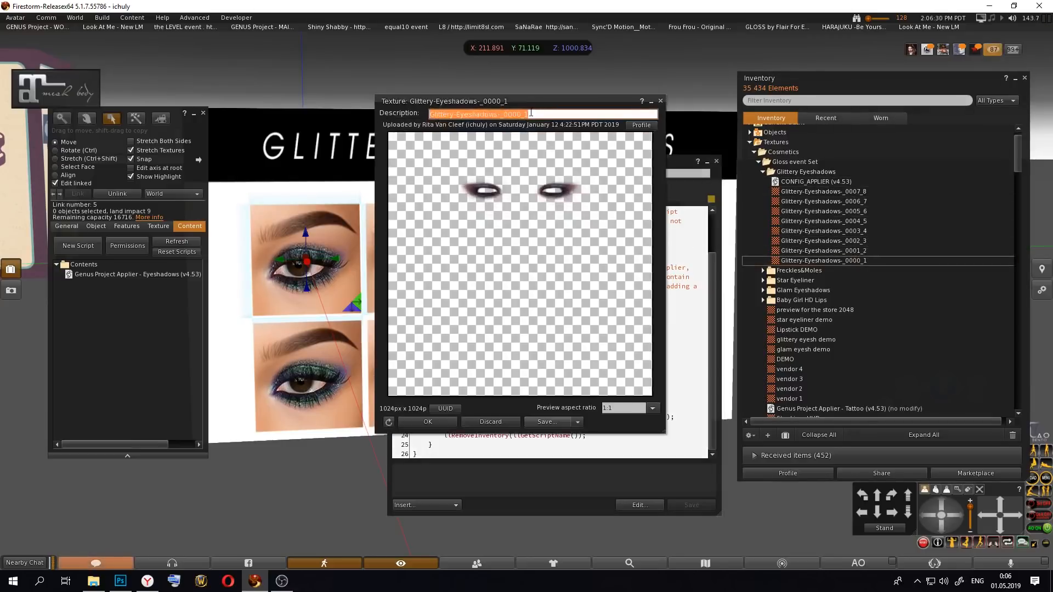
pyautogui.moveTo(530, 107); pyautogui.dragTo(560, 130)
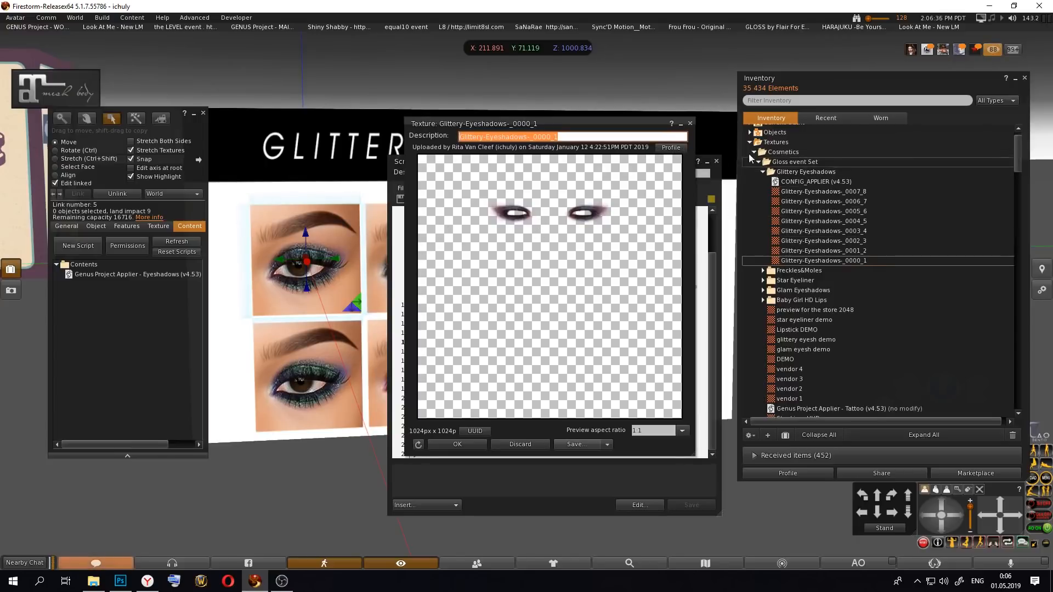
pyautogui.click(691, 124)
pyautogui.doubleClick(839, 242)
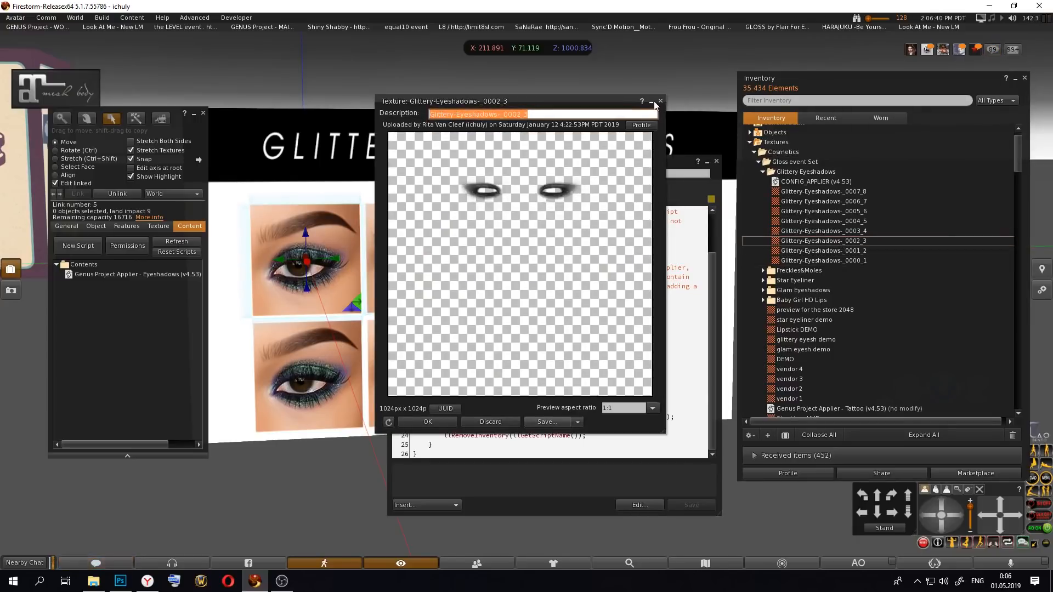
pyautogui.click(660, 110)
# Step: Replace the texture_uuid value in the CONFIG_APPLIER script with the UUID of Glittery-Eyeshadows-_0003_4 and save the script
pyautogui.doubleClick(868, 232)
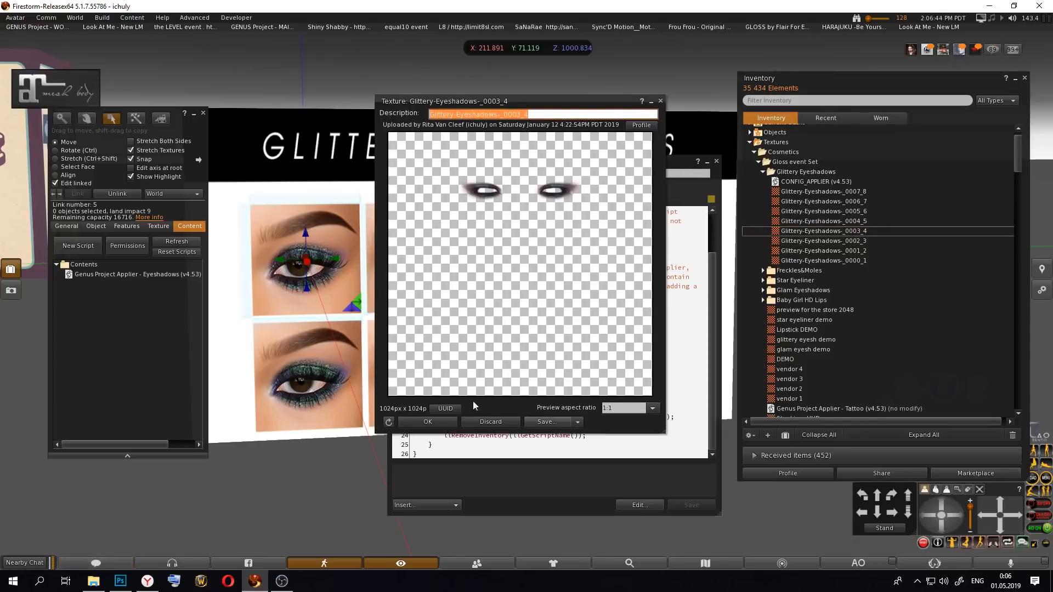
pyautogui.click(446, 411)
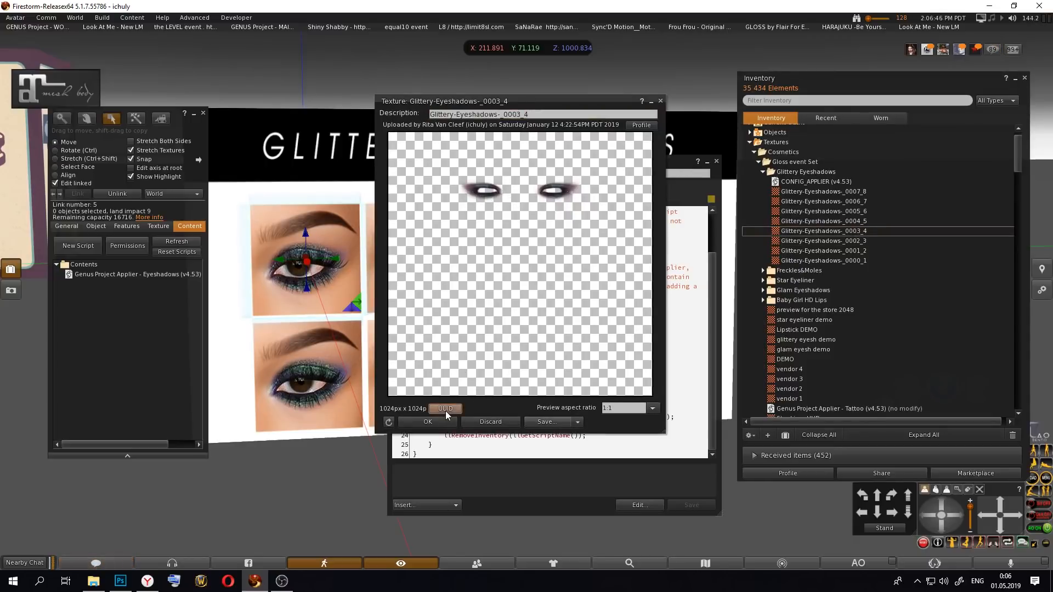
pyautogui.click(660, 102)
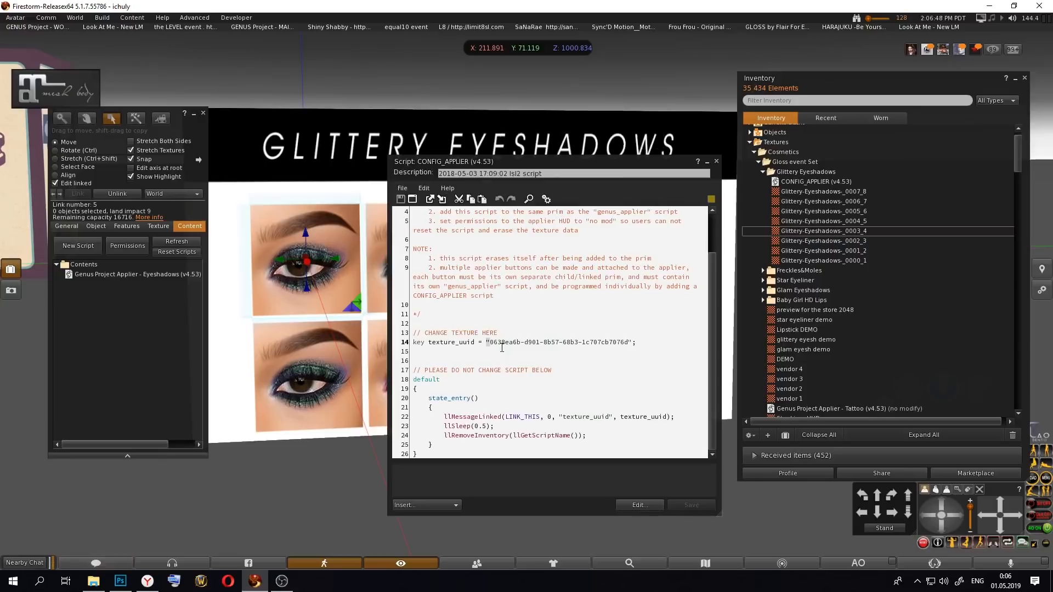
pyautogui.moveTo(490, 343); pyautogui.dragTo(626, 345)
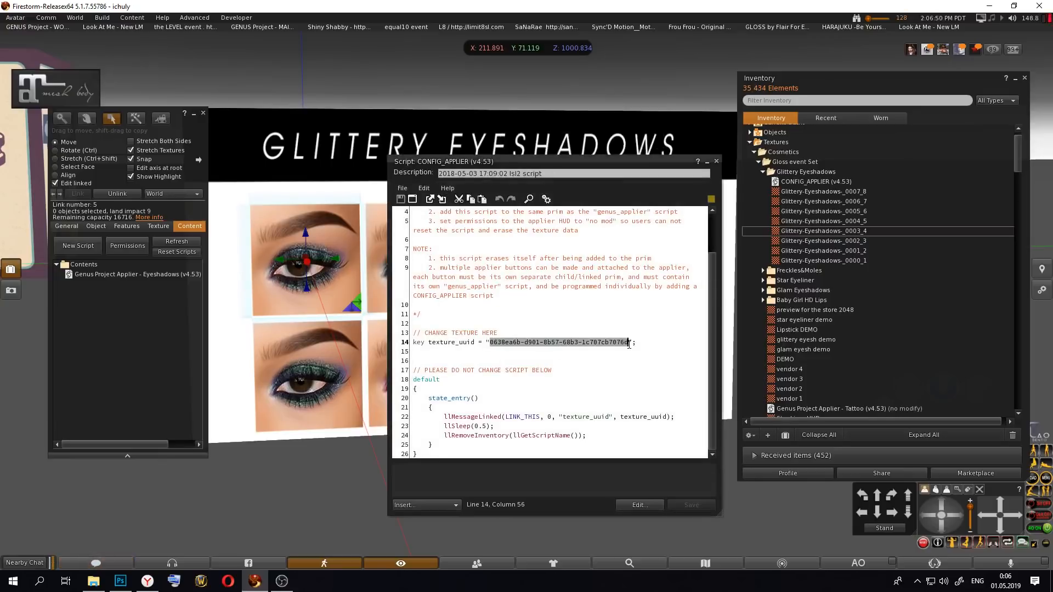
pyautogui.hotkey('ctrl', 'v')
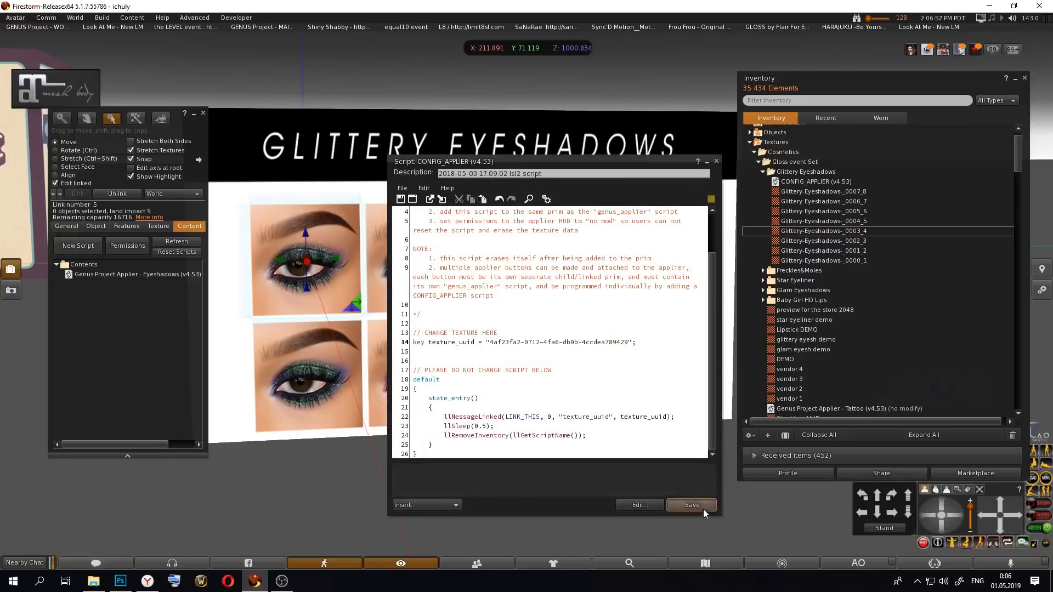
pyautogui.click(705, 510)
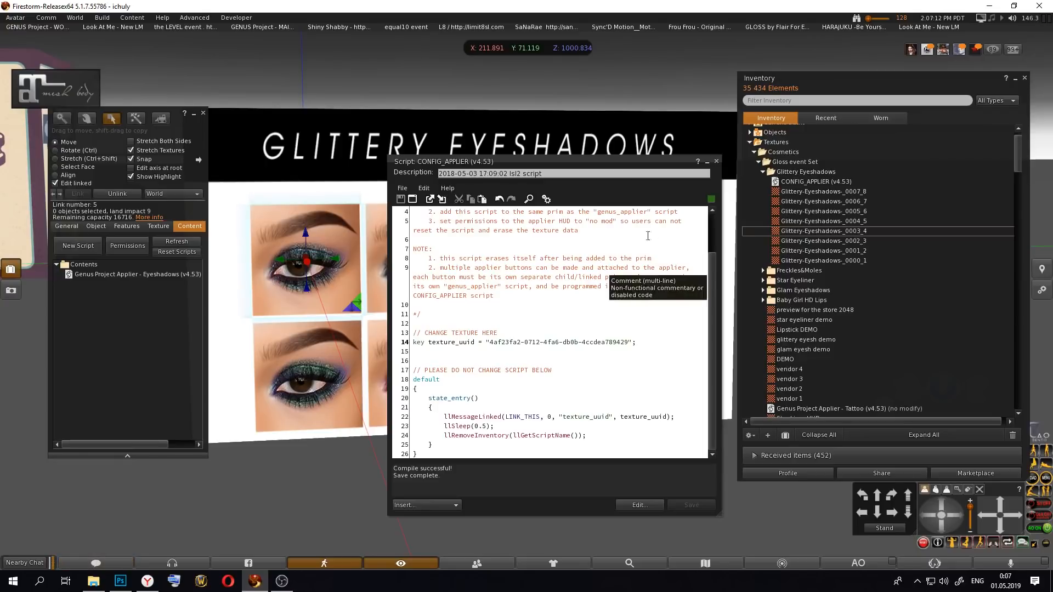
# Step: Close the script and add CONFIG_APPLIER (v4.53) to the contents of the first thumbnail button in the upper row
pyautogui.click(717, 162)
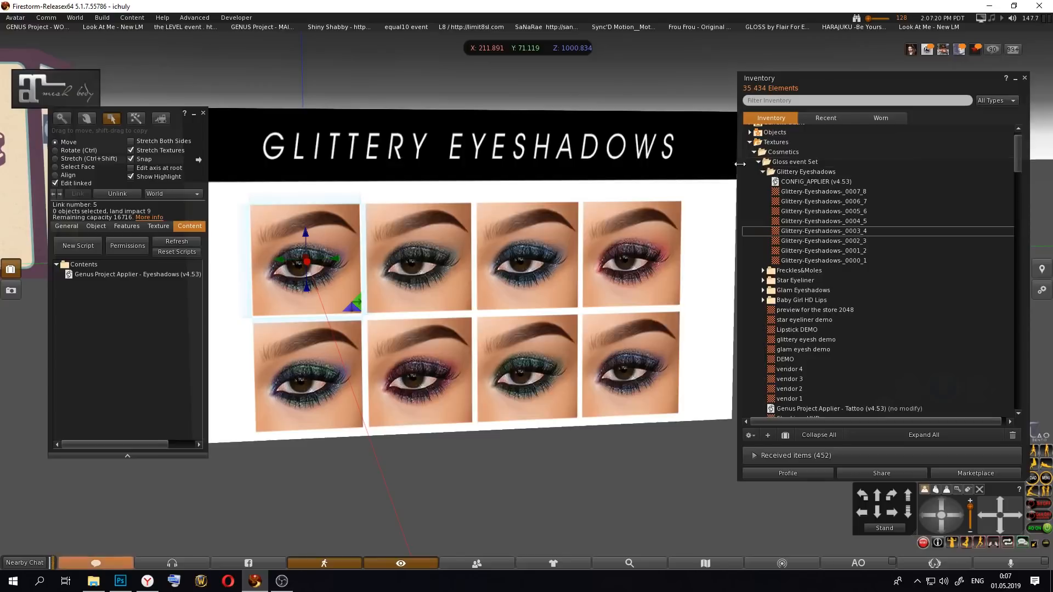
pyautogui.moveTo(829, 185); pyautogui.dragTo(124, 275)
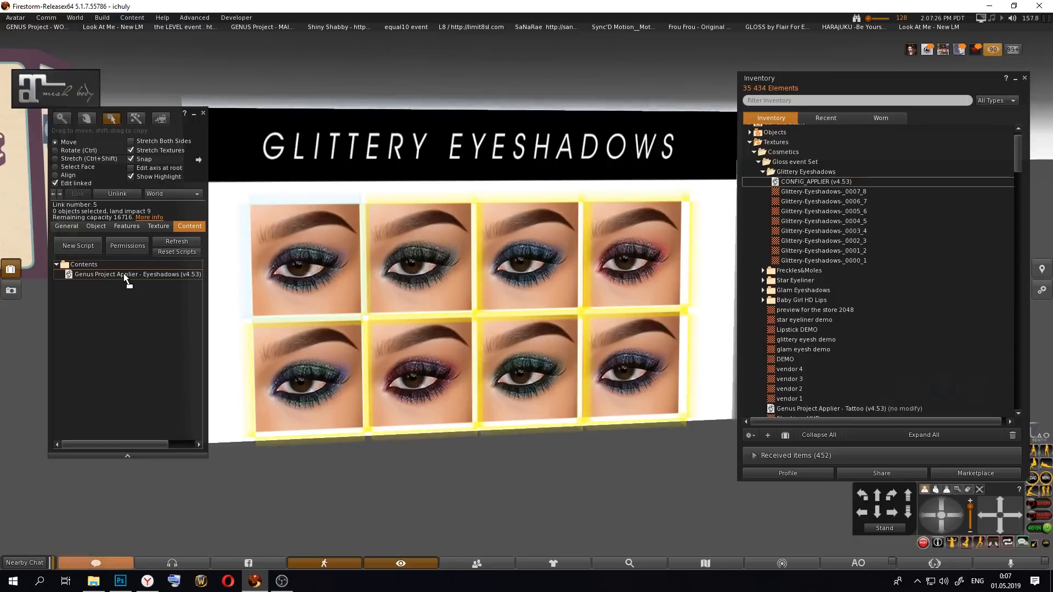
pyautogui.click(156, 252)
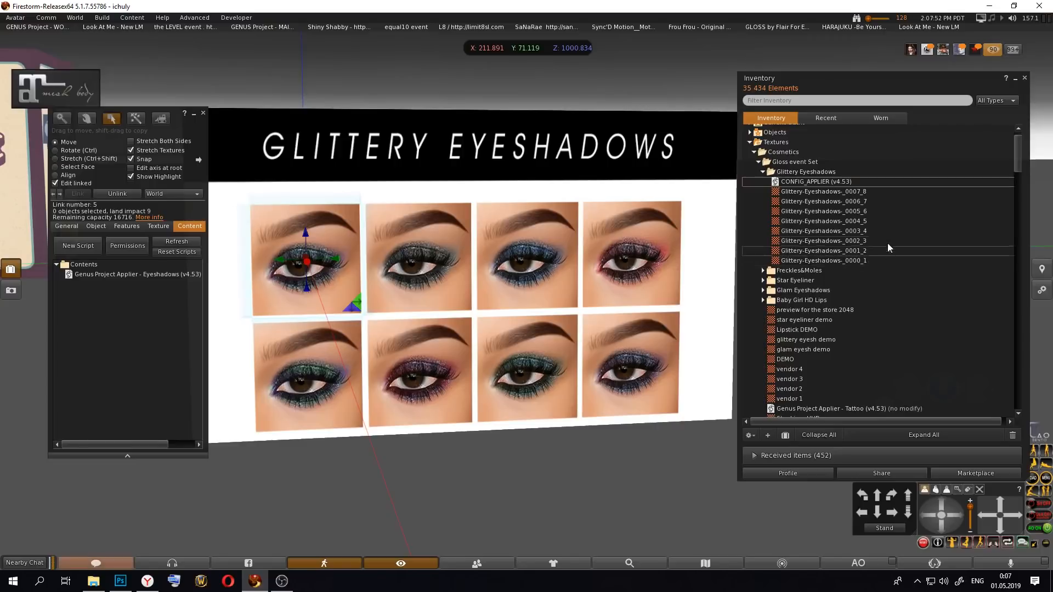
# Step: Preview the Glittery-Eyeshadows-_0000_1, _0004_5 and _0006_7 textures to compare the eyeshadow variants
pyautogui.doubleClick(838, 261)
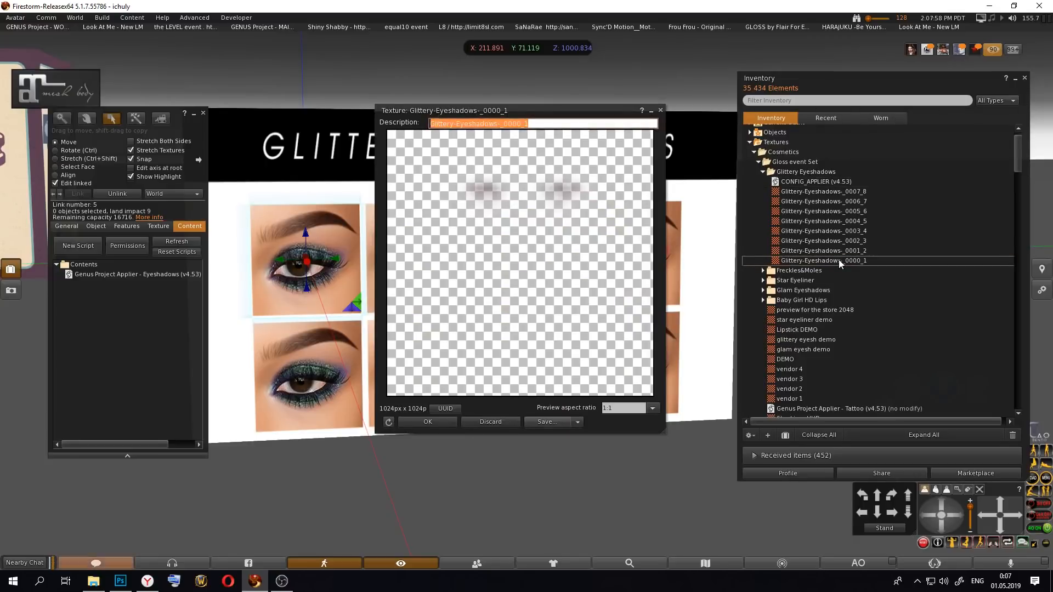
pyautogui.click(661, 102)
pyautogui.doubleClick(854, 222)
pyautogui.doubleClick(831, 201)
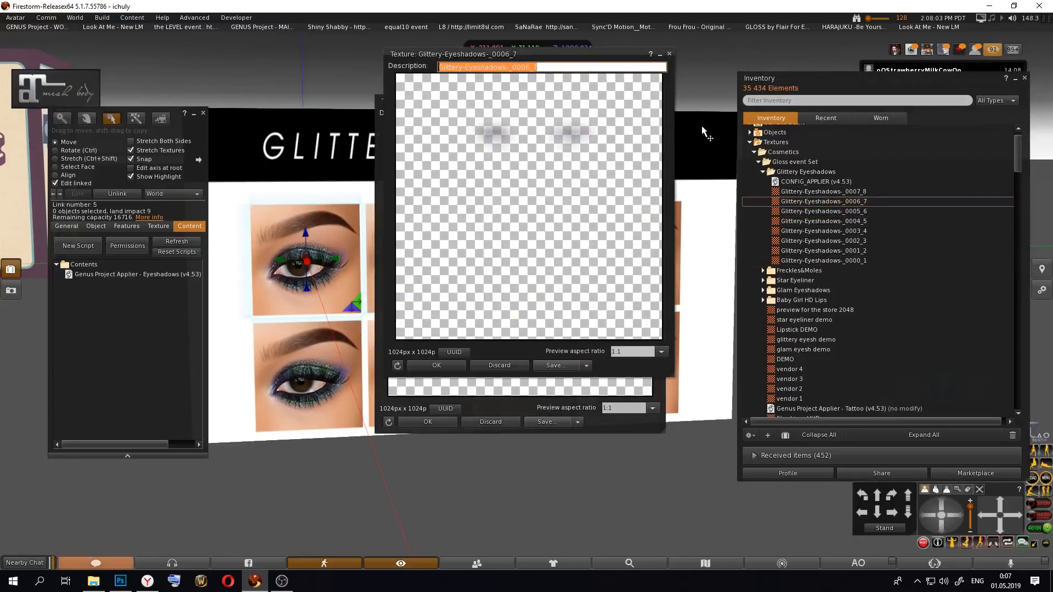
pyautogui.click(670, 54)
pyautogui.click(660, 101)
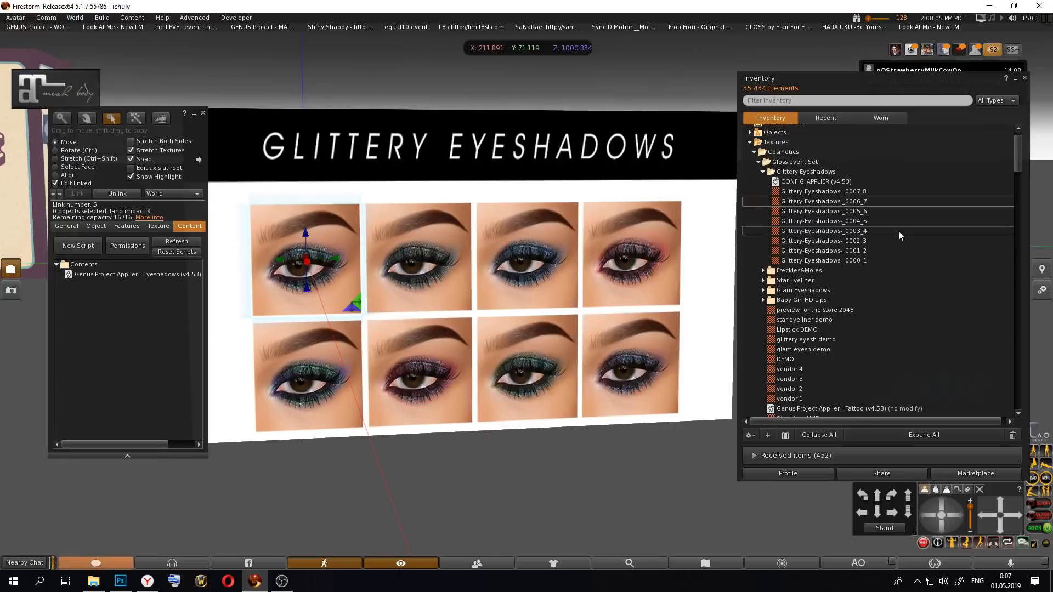
# Step: Copy the asset UUID of Glittery-Eyeshadows-_0000_1 and check where it goes in the CONFIG_APPLIER script, leaving the script unedited
pyautogui.click(856, 262)
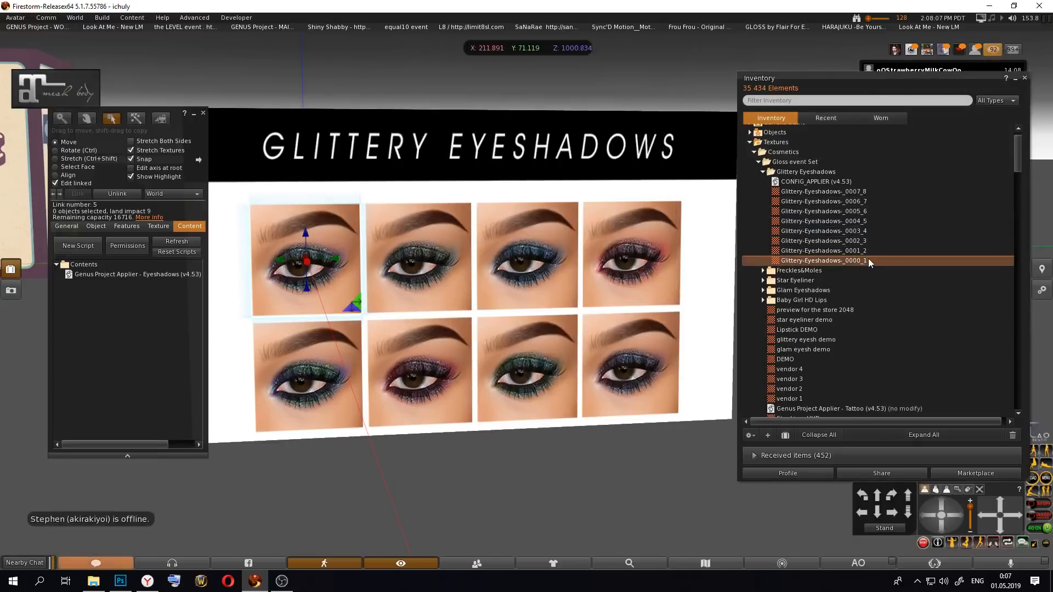
pyautogui.rightClick(868, 261)
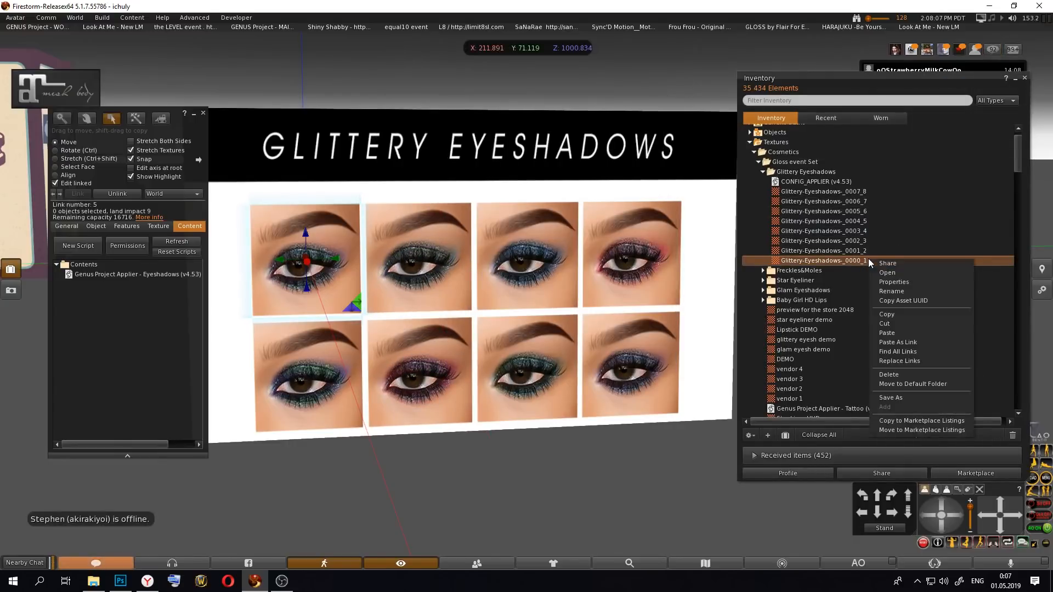
pyautogui.click(917, 299)
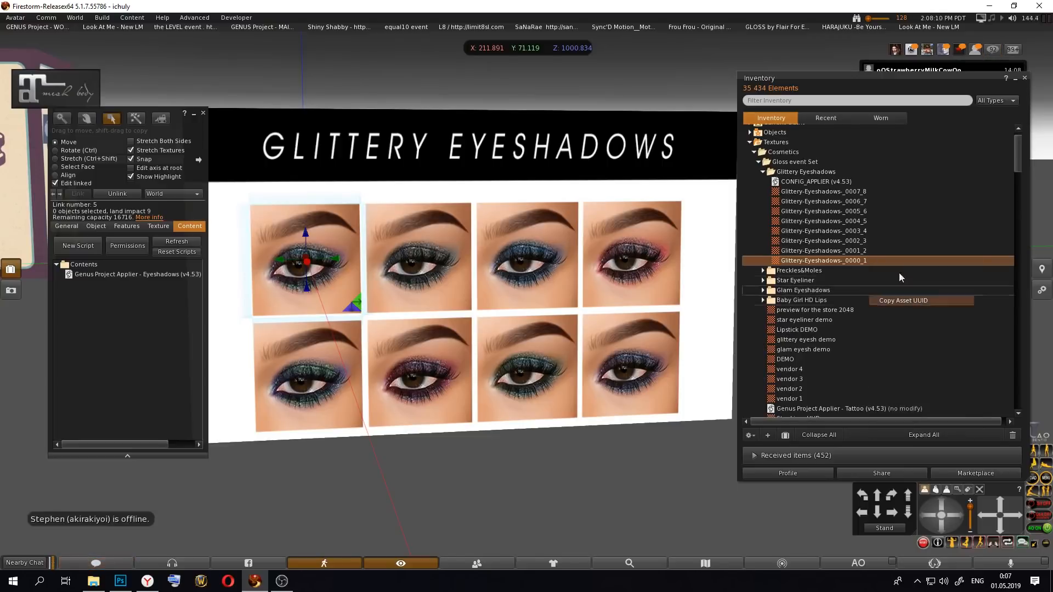
pyautogui.click(802, 181)
pyautogui.doubleClick(802, 181)
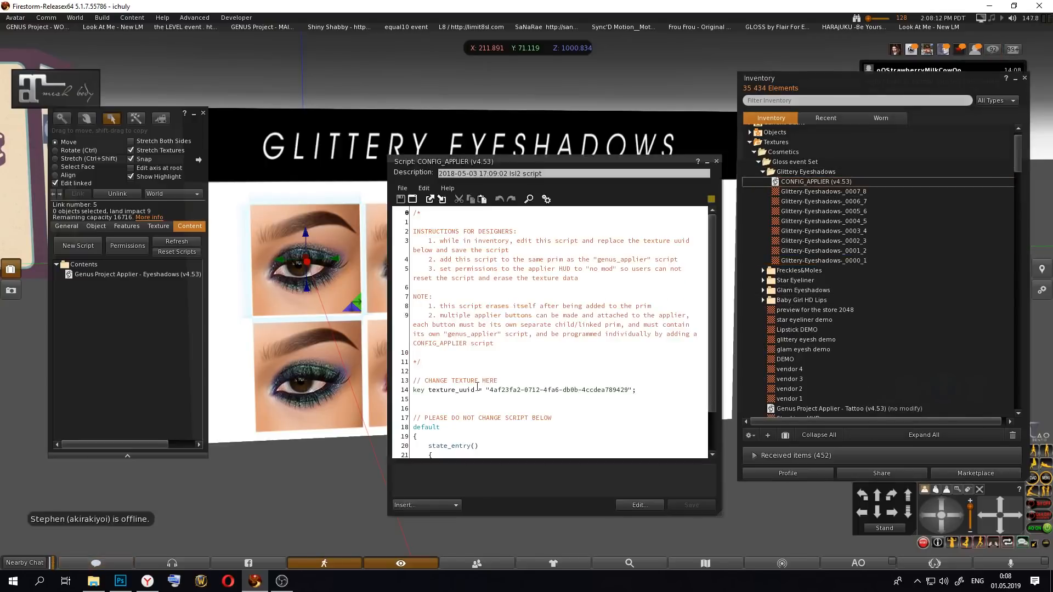
pyautogui.click(717, 162)
pyautogui.rightClick(850, 252)
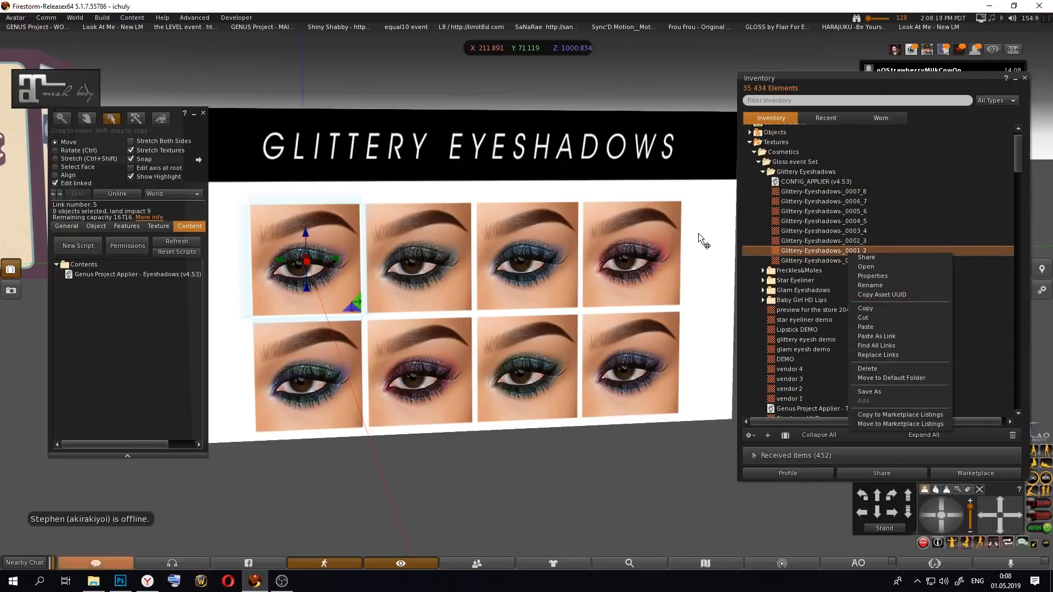
pyautogui.click(835, 241)
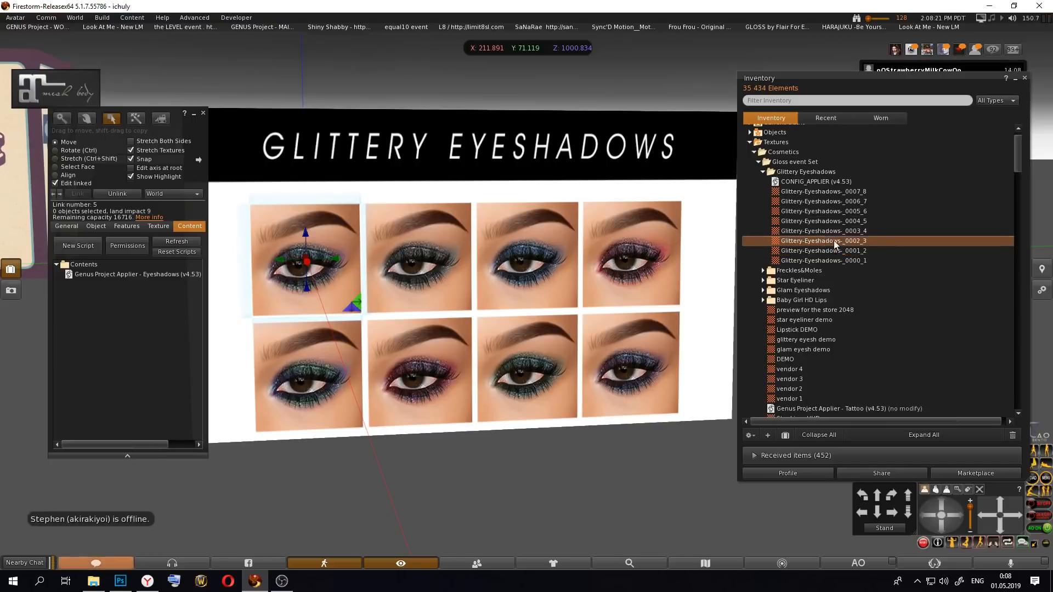
# Step: Select the second thumbnail button in the upper row and add the CONFIG_APPLIER (v4.53) script to its contents, then finish editing
pyautogui.click(449, 261)
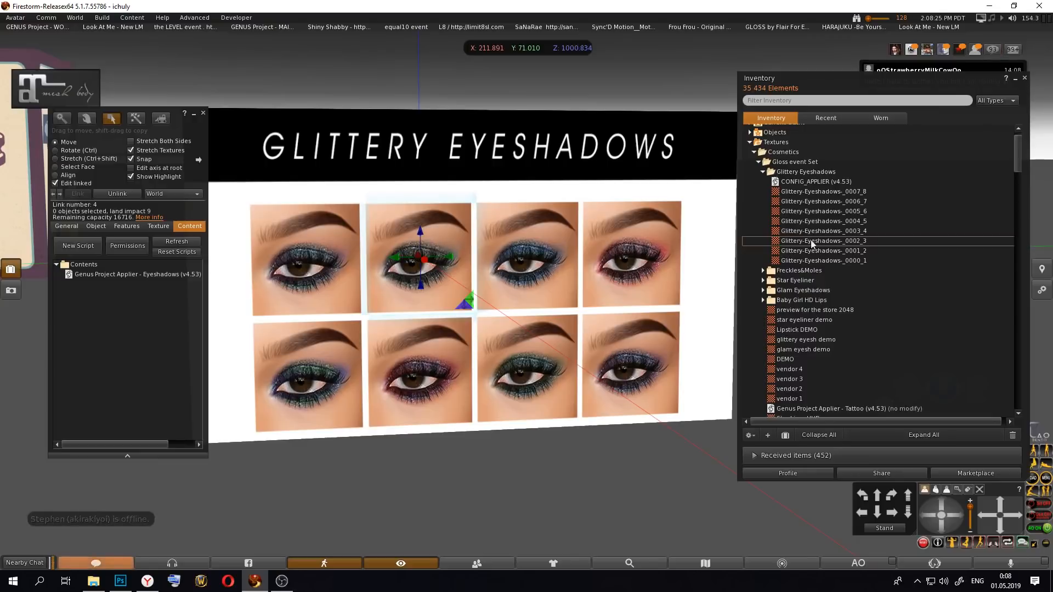
pyautogui.doubleClick(824, 221)
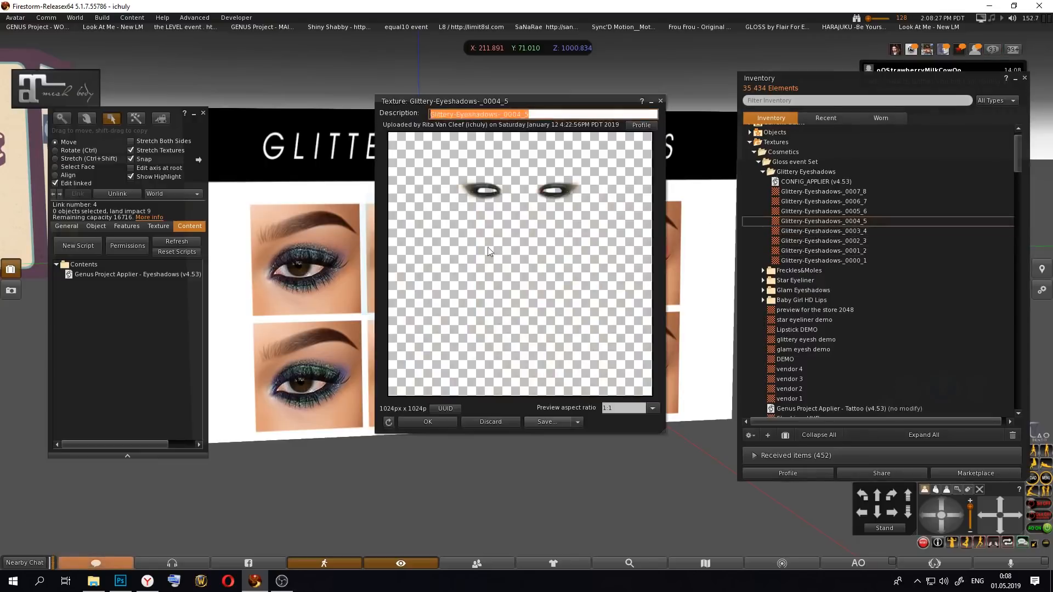
pyautogui.click(660, 102)
pyautogui.doubleClick(811, 182)
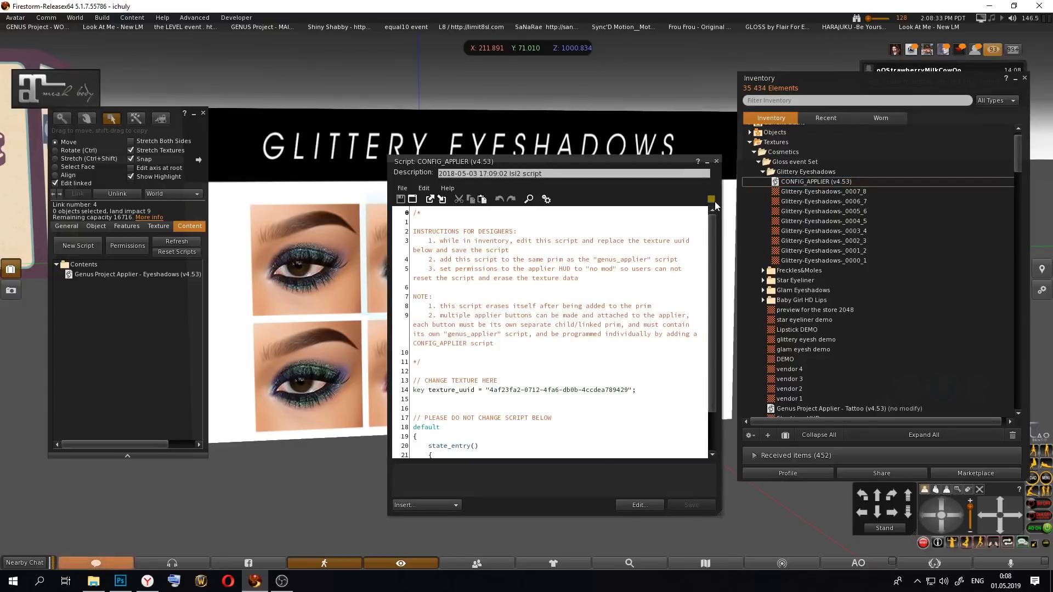
pyautogui.click(717, 161)
pyautogui.moveTo(813, 174); pyautogui.dragTo(161, 272)
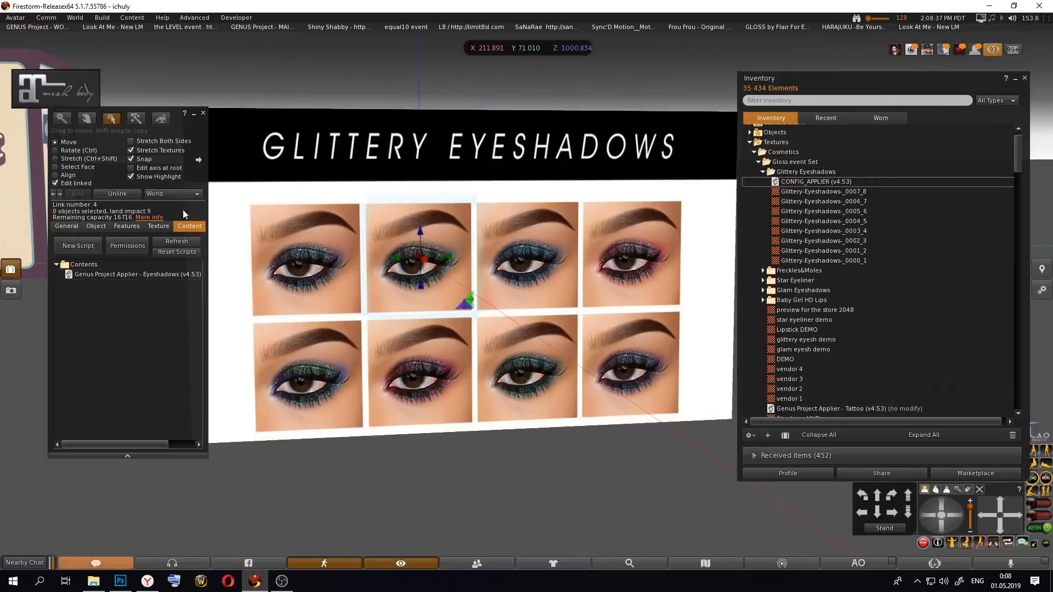
pyautogui.click(204, 113)
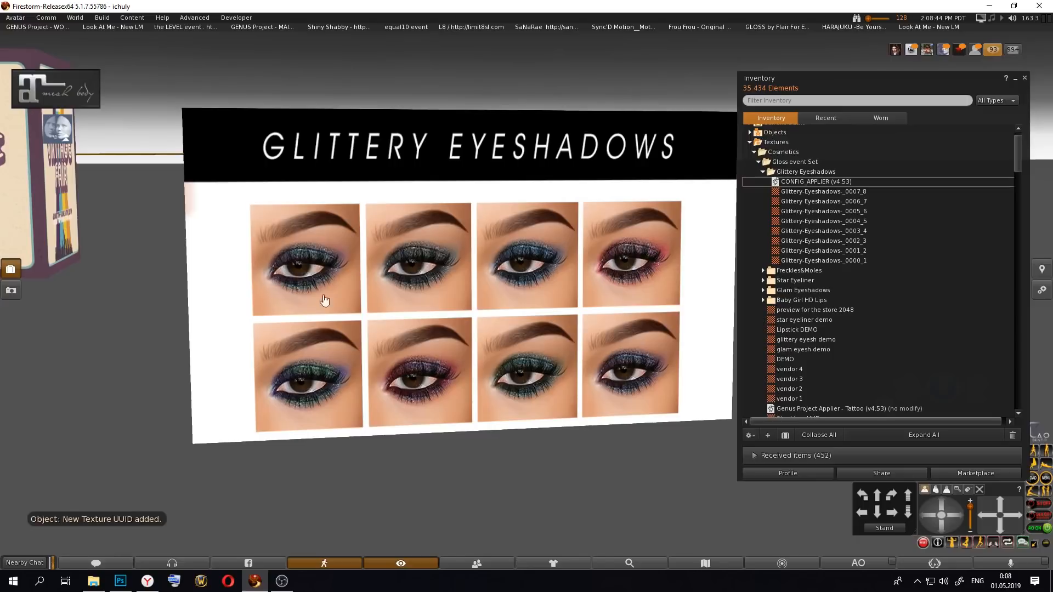
pyautogui.keyDown('alt'); pyautogui.click(183, 395); pyautogui.keyUp('alt')
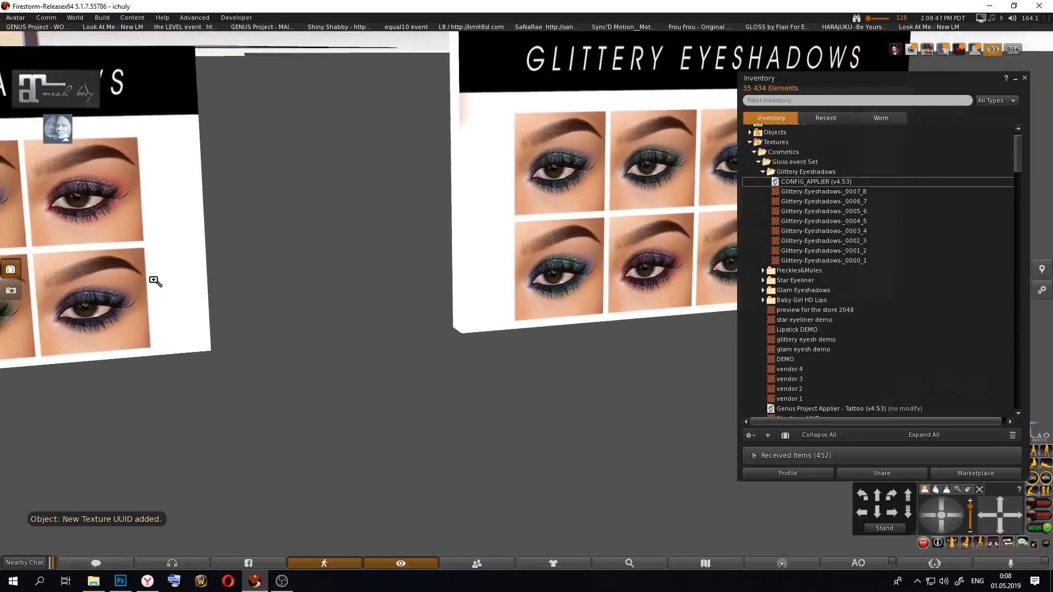
pyautogui.keyDown('alt'); pyautogui.click(534, 299); pyautogui.keyUp('alt')
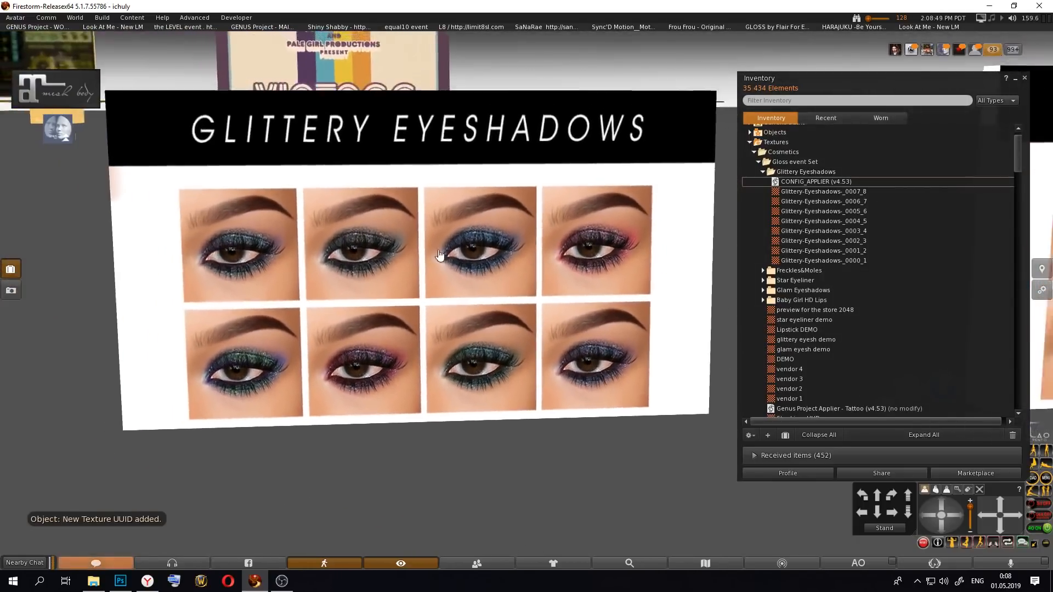
# Step: Check the contents of the second thumbnail button in the upper row as a linked part, then finish editing
pyautogui.rightClick(431, 248)
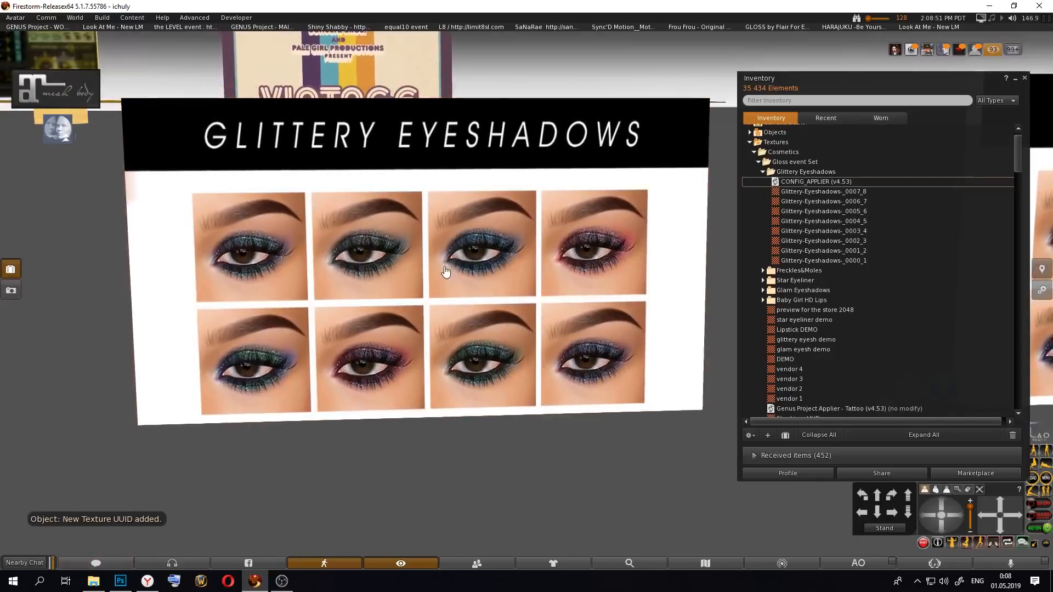
pyautogui.rightClick(403, 260)
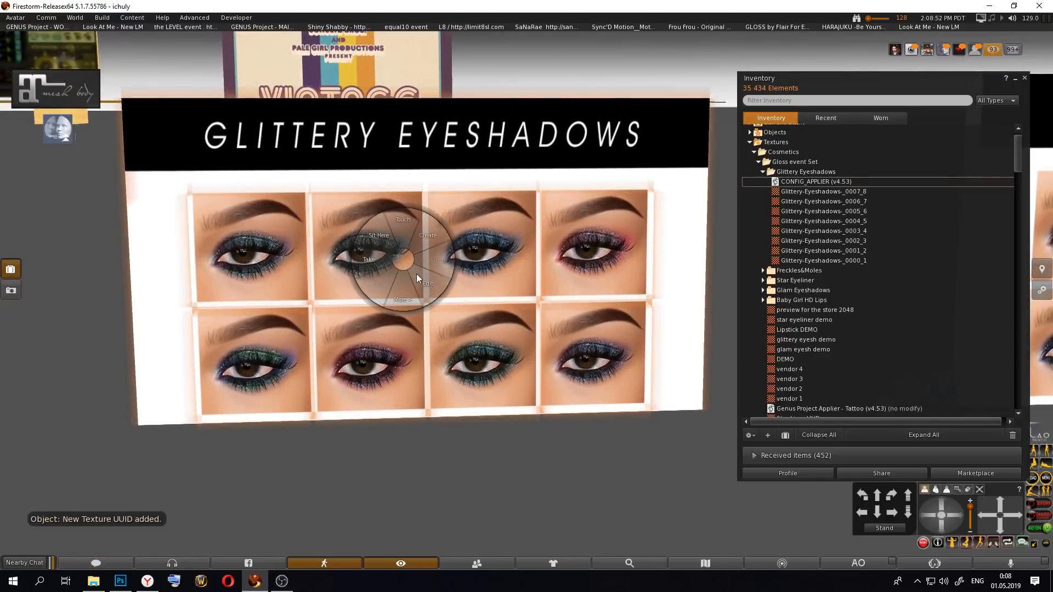
pyautogui.click(420, 281)
pyautogui.click(79, 183)
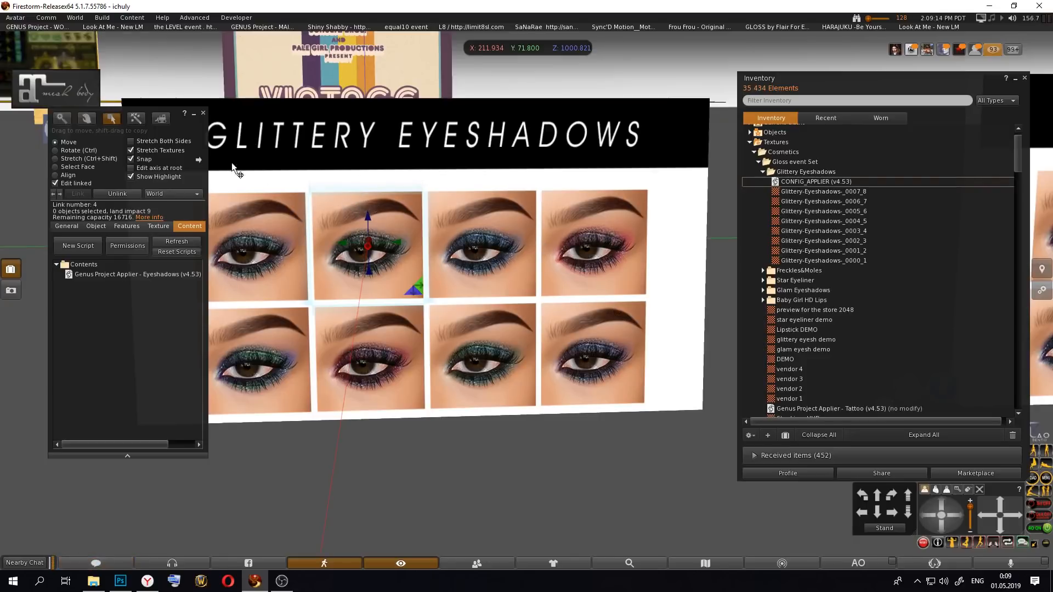
pyautogui.click(203, 113)
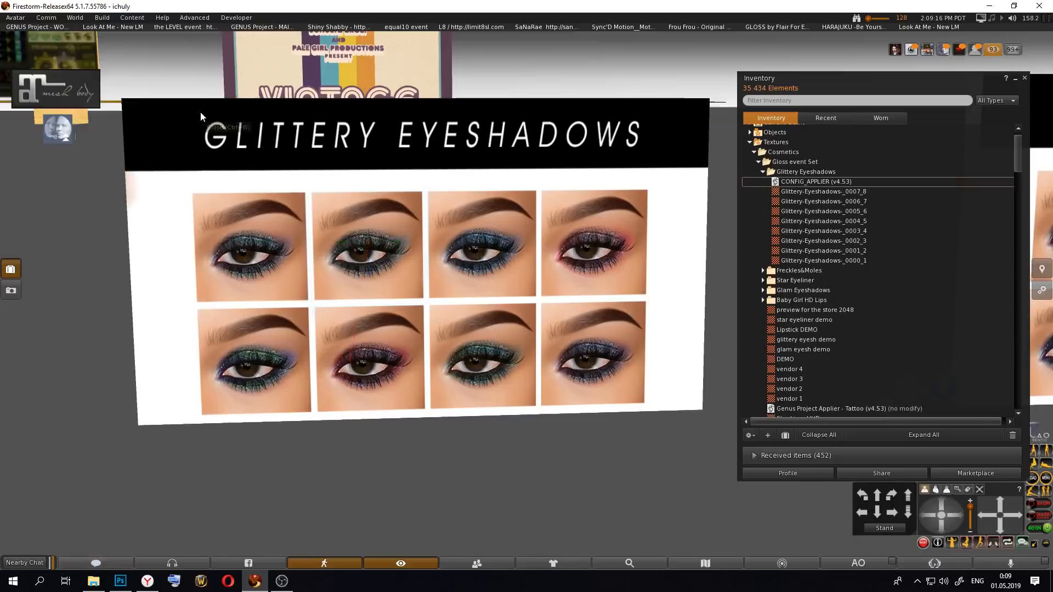
# Step: Take the Glittery Eyeshadows HUD into inventory and open the Objects folder
pyautogui.rightClick(357, 266)
pyautogui.click(320, 272)
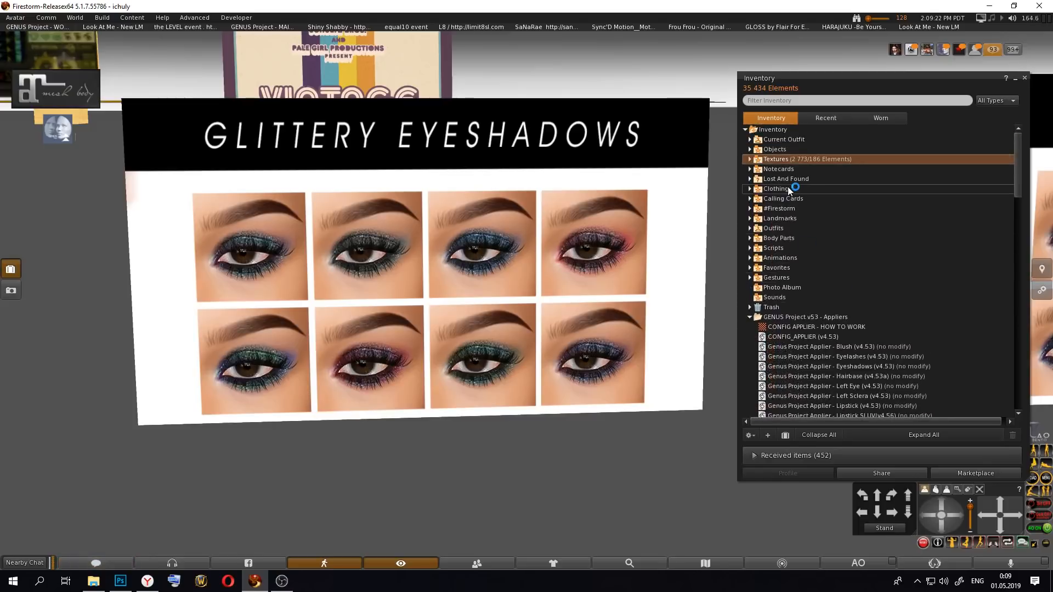
pyautogui.click(750, 150)
pyautogui.click(751, 149)
pyautogui.click(750, 140)
# Step: Inspect the inventory properties of the newest Object item, then close them
pyautogui.rightClick(791, 218)
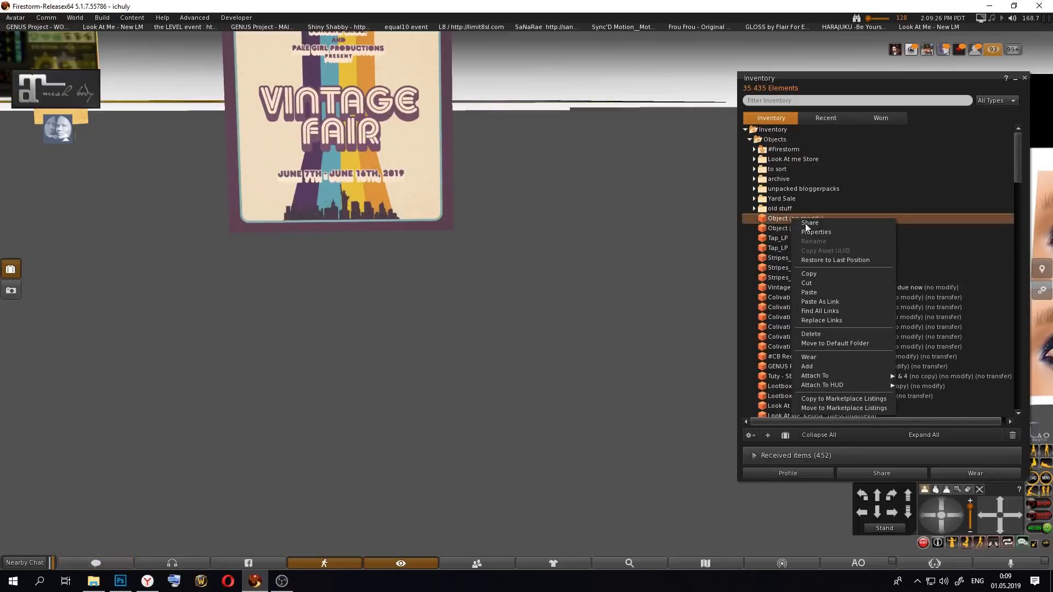
pyautogui.click(841, 235)
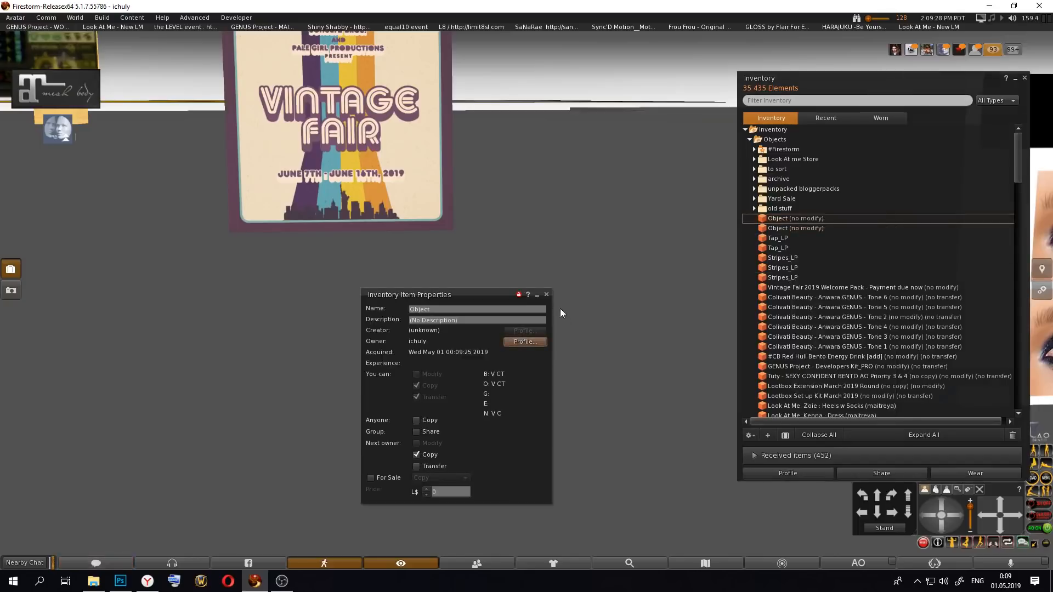
pyautogui.click(546, 294)
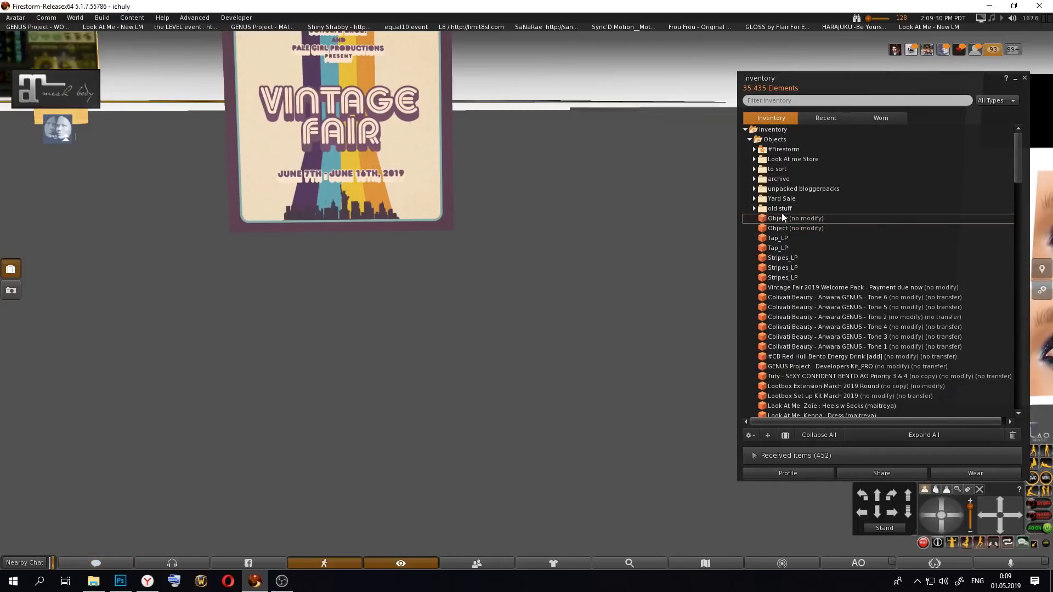
# Step: Attach the newest Object to the HUD point Center 2 and shift it slightly sideways on screen
pyautogui.rightClick(817, 220)
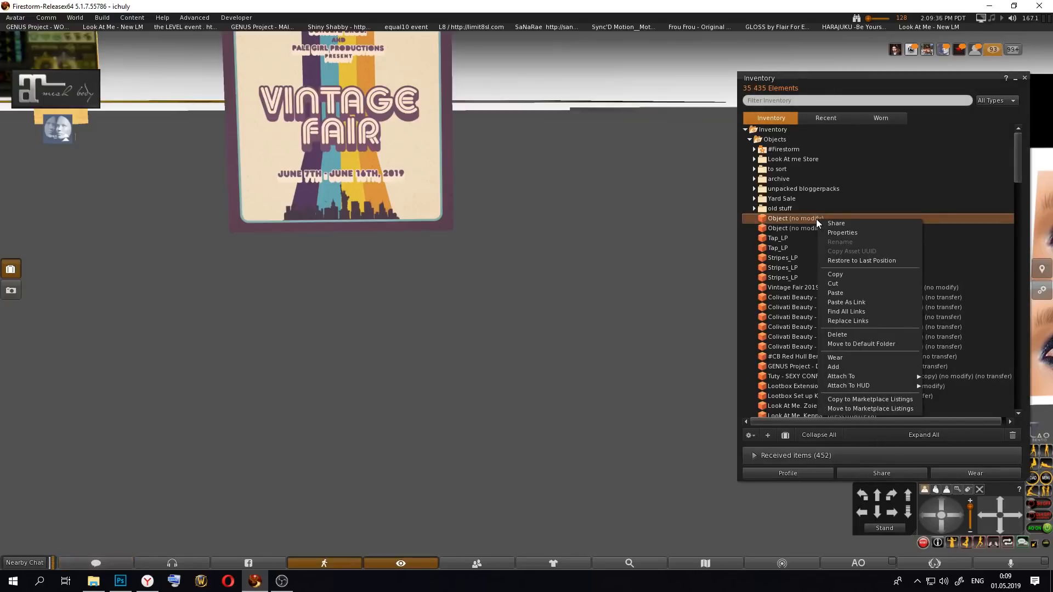
pyautogui.moveTo(854, 390)
pyautogui.click(646, 423)
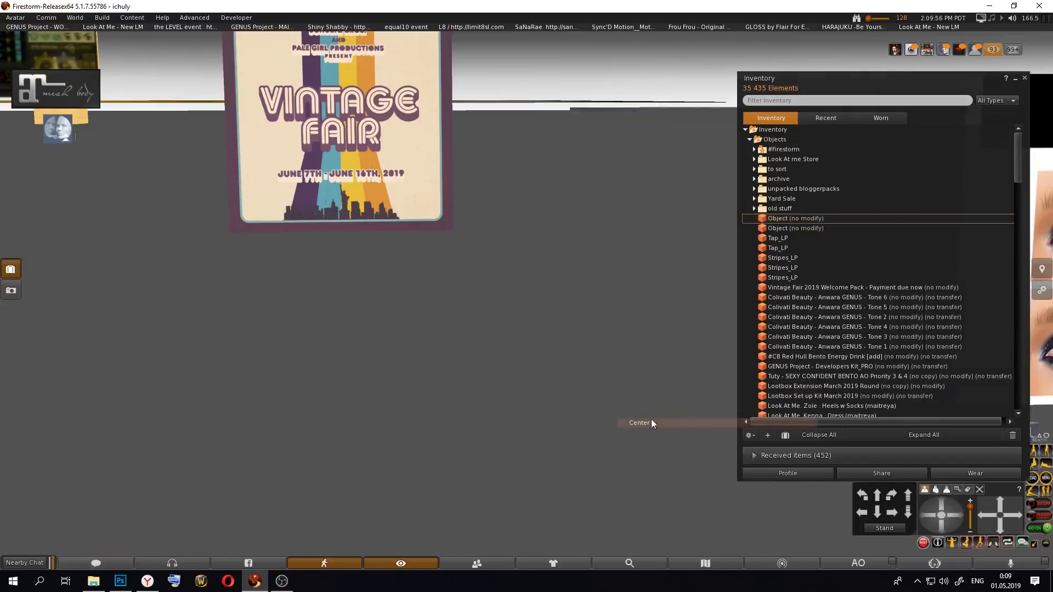
pyautogui.rightClick(305, 394)
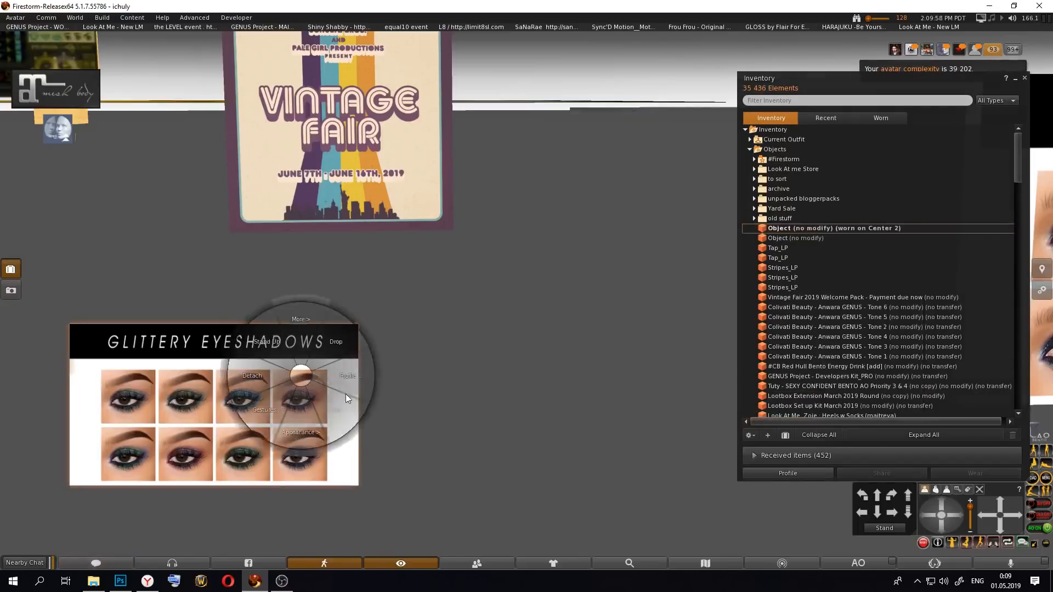
pyautogui.click(324, 378)
pyautogui.moveTo(229, 400)
pyautogui.mouseDown()
pyautogui.moveTo(240, 406)
pyautogui.moveTo(212, 390)
pyautogui.mouseUp()
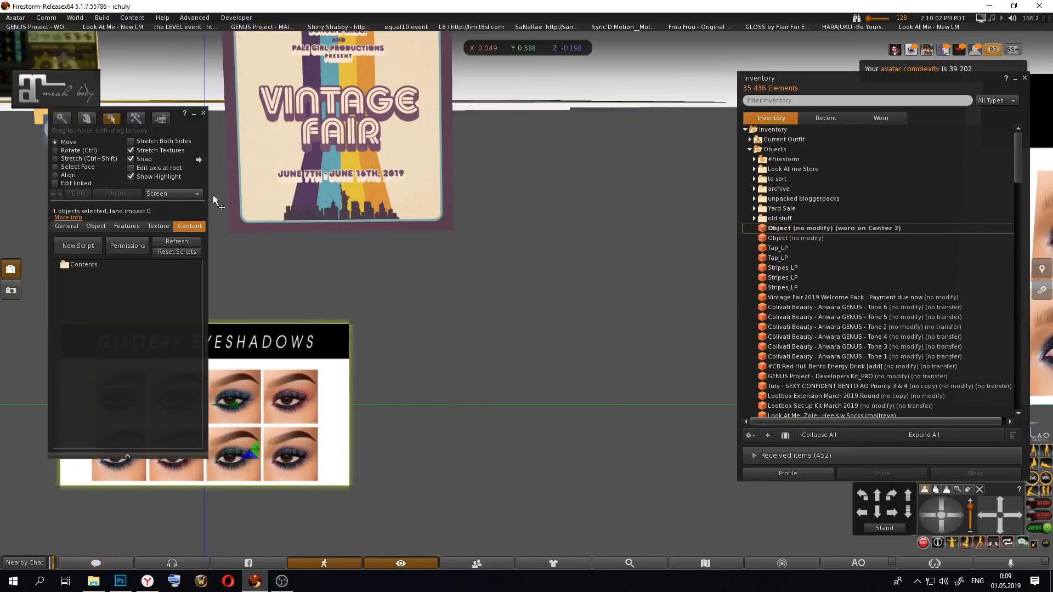
pyautogui.click(203, 113)
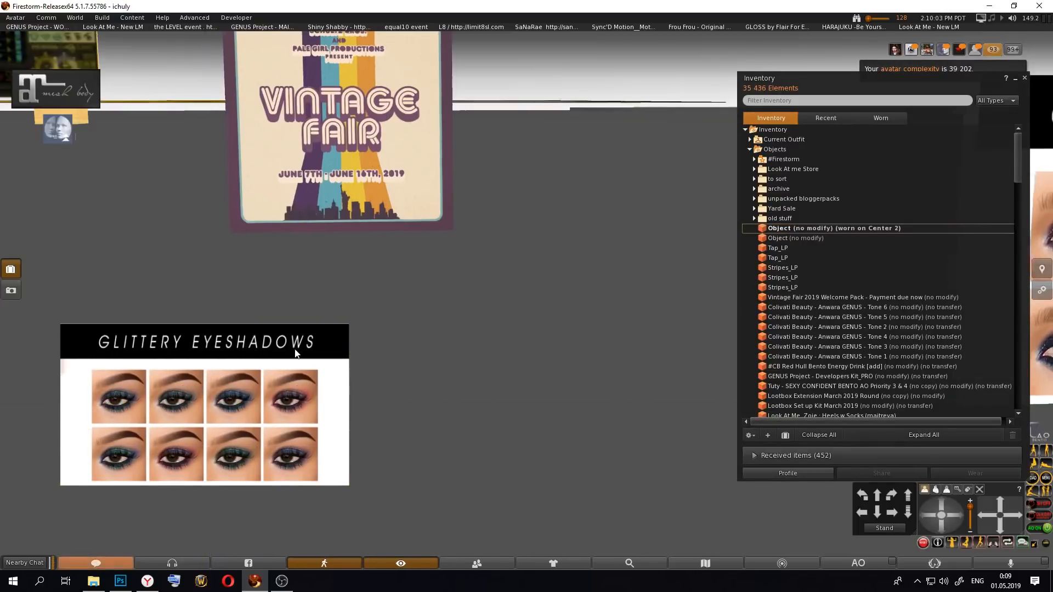
# Step: Test the HUD's eyeshadow buttons in close-up on the avatar's face
pyautogui.click(923, 489)
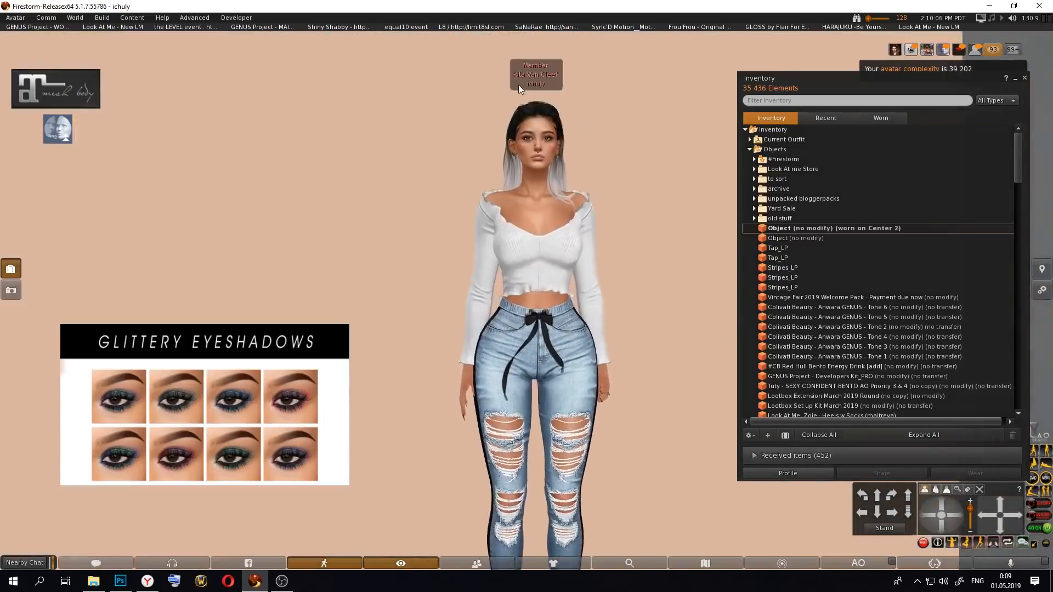
pyautogui.scroll(5, 537, 351)
pyautogui.moveTo(536, 353)
pyautogui.keyDown('alt'); pyautogui.mouseDown()
pyautogui.moveTo(536, 310)
pyautogui.moveTo(537, 351)
pyautogui.mouseUp(); pyautogui.keyUp('alt')
pyautogui.keyDown('alt'); pyautogui.moveTo(471, 301); pyautogui.dragTo(490, 268); pyautogui.keyUp('alt')
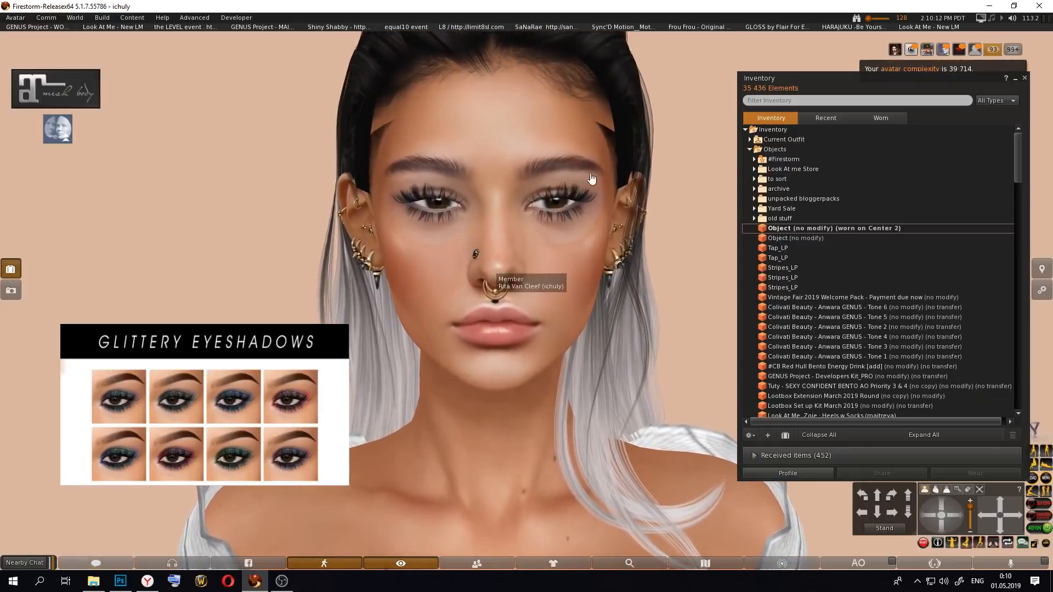
pyautogui.rightClick(627, 91)
pyautogui.keyDown('alt'); pyautogui.click(568, 277); pyautogui.keyUp('alt')
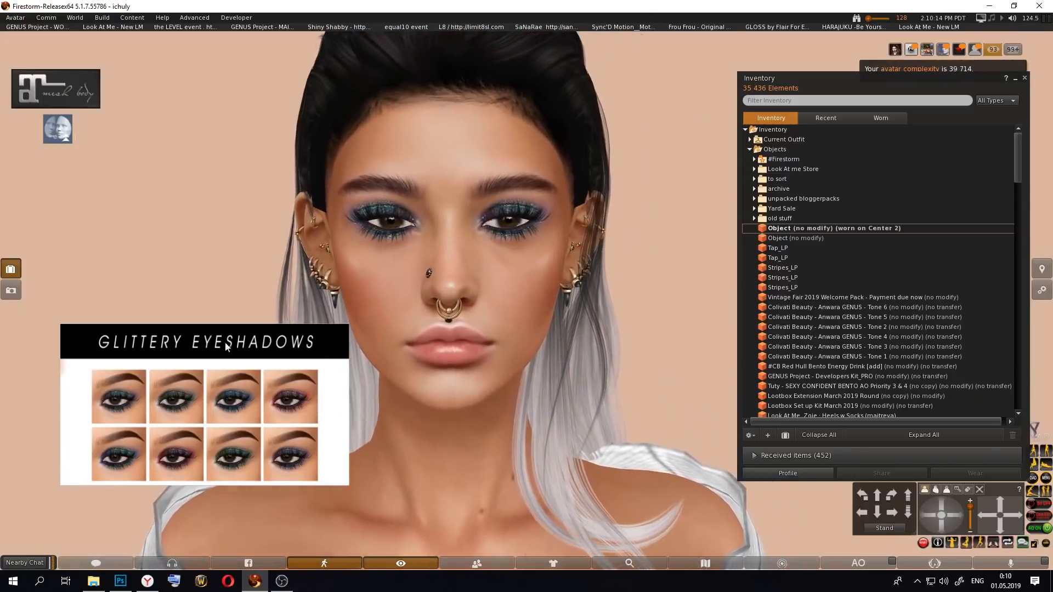
pyautogui.keyDown('alt'); pyautogui.moveTo(464, 307); pyautogui.dragTo(542, 315); pyautogui.keyUp('alt')
pyautogui.scroll(-2, 518, 300)
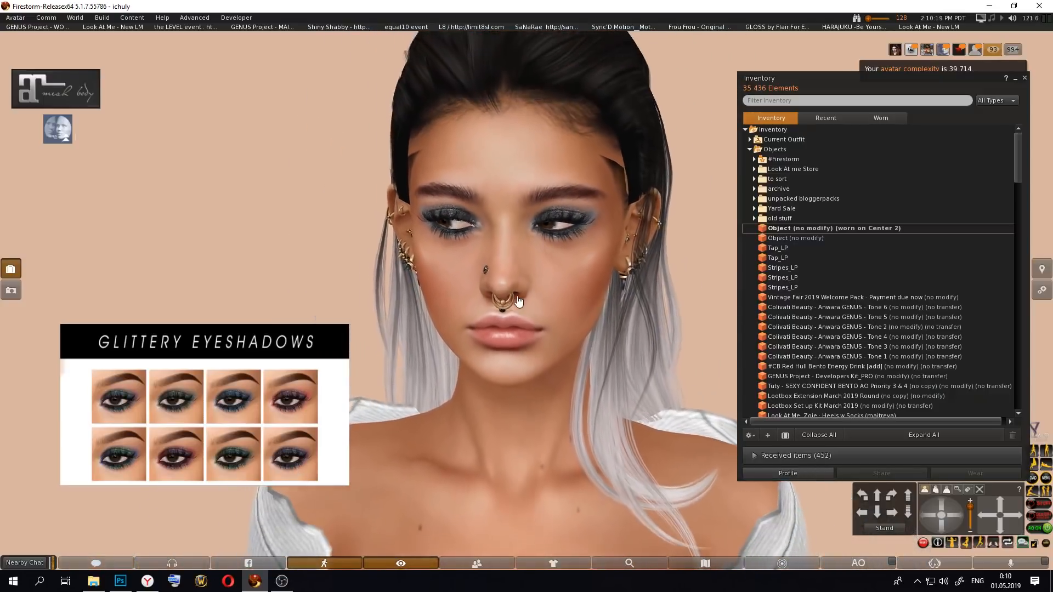
pyautogui.rightClick(528, 117)
pyautogui.click(530, 121)
pyautogui.keyDown('alt'); pyautogui.click(471, 317); pyautogui.keyUp('alt')
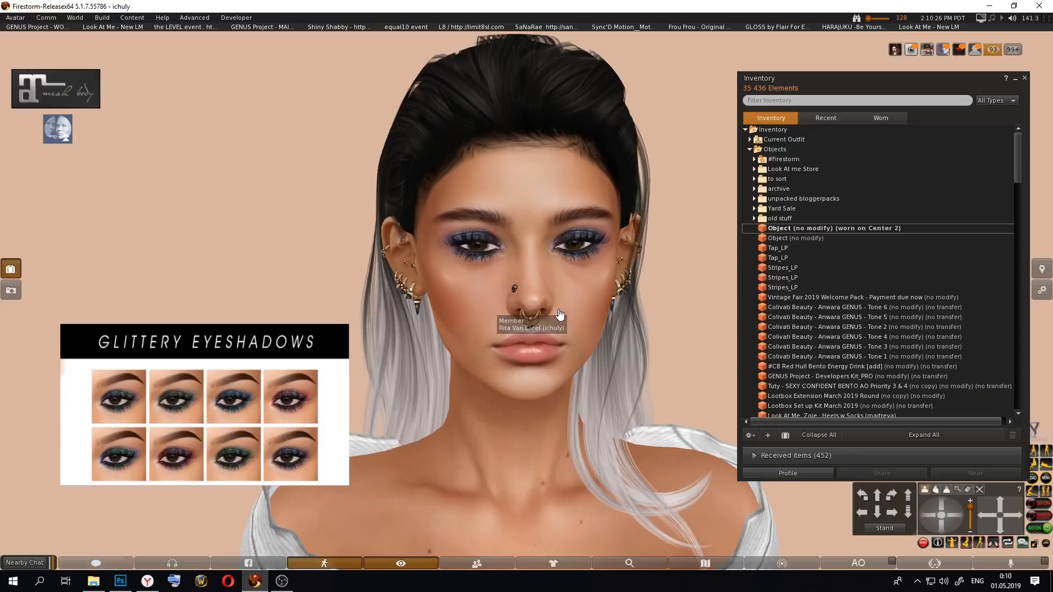
# Step: Detach the worn HUD object and place it from inventory onto the ground in the scene
pyautogui.rightClick(803, 229)
pyautogui.click(845, 380)
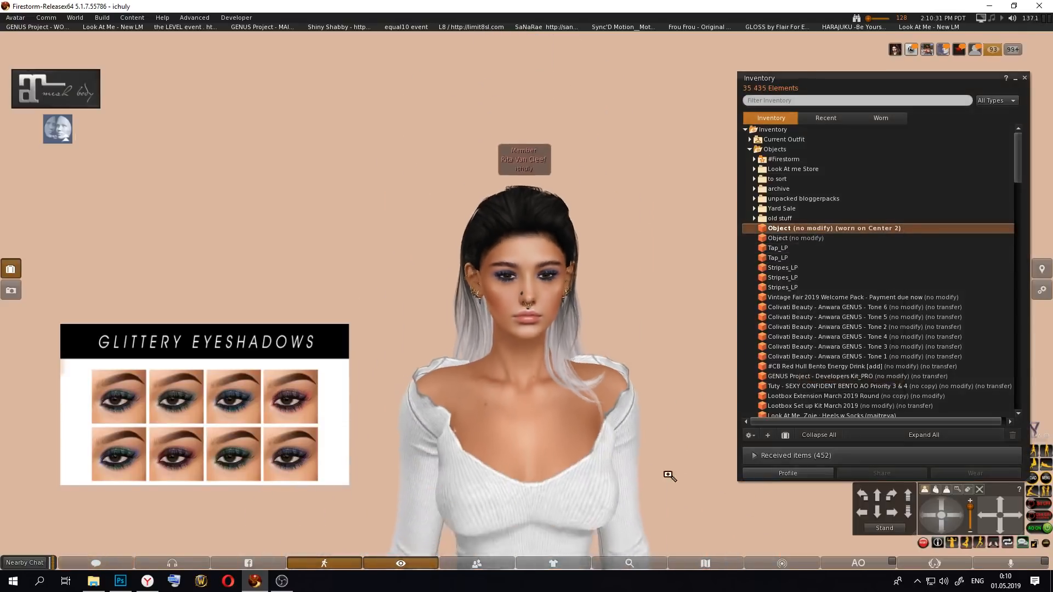
pyautogui.keyDown('alt'); pyautogui.moveTo(669, 476); pyautogui.dragTo(548, 307); pyautogui.keyUp('alt')
pyautogui.moveTo(779, 229); pyautogui.dragTo(599, 387)
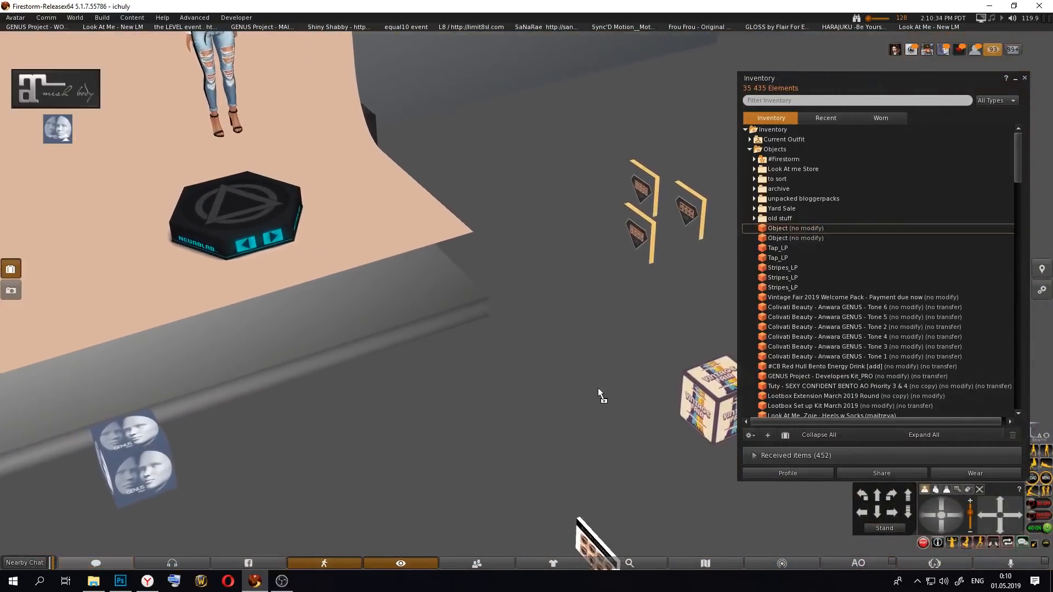
# Step: Edit the placed HUD with linked-part editing on and select the second thumbnail button in the upper row
pyautogui.keyDown('alt'); pyautogui.moveTo(596, 548); pyautogui.dragTo(571, 299); pyautogui.keyUp('alt')
pyautogui.rightClick(571, 290)
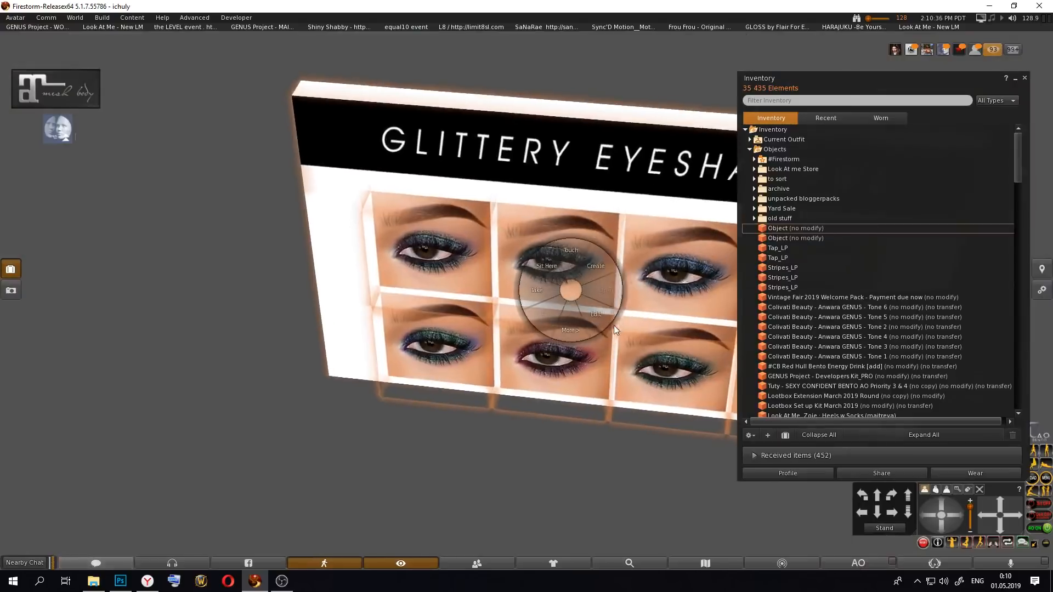
pyautogui.click(592, 317)
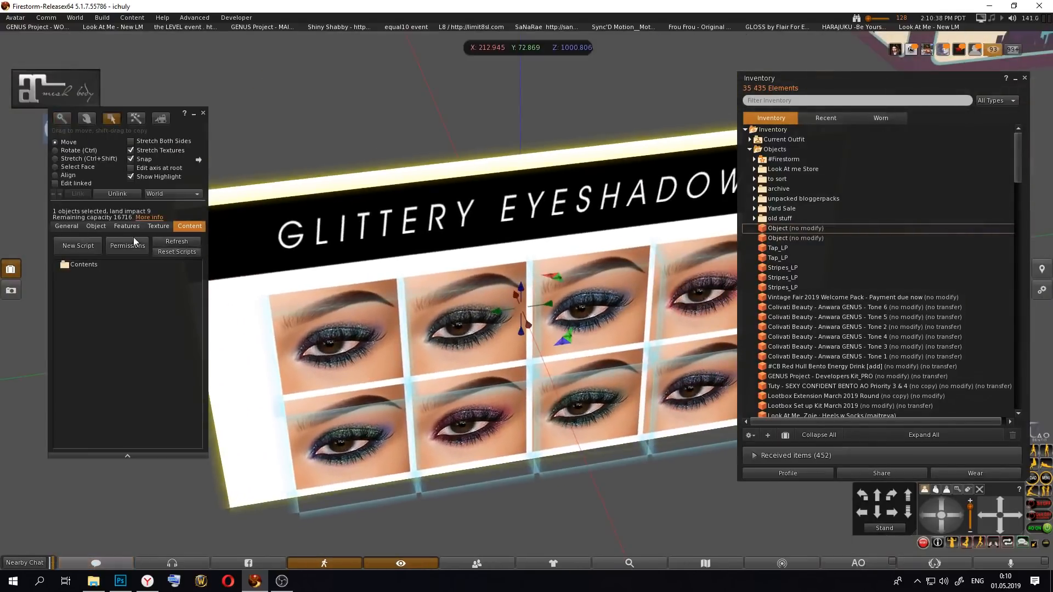
pyautogui.click(65, 185)
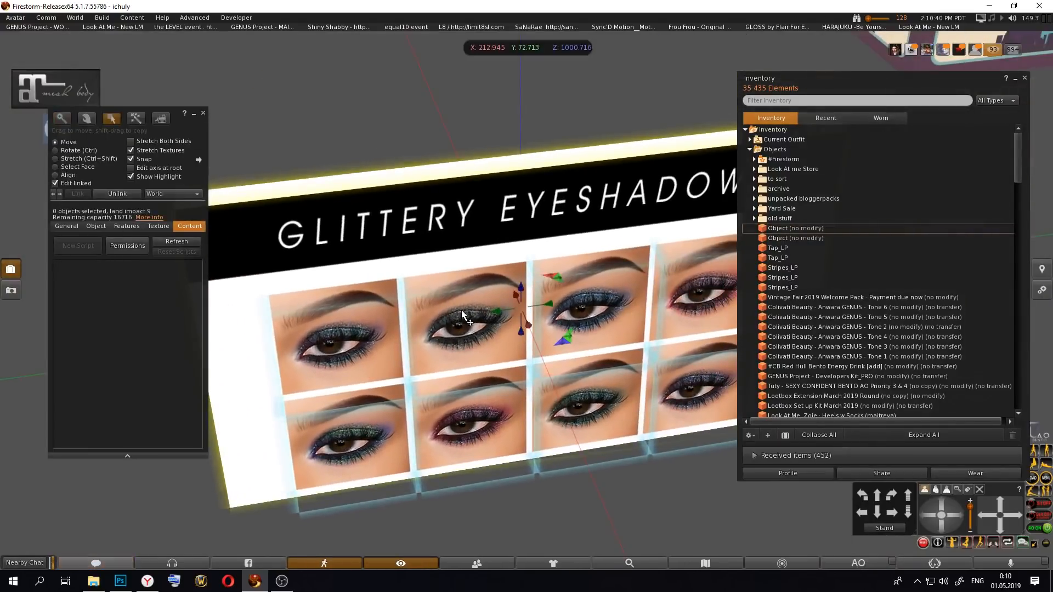
pyautogui.click(462, 310)
pyautogui.click(952, 530)
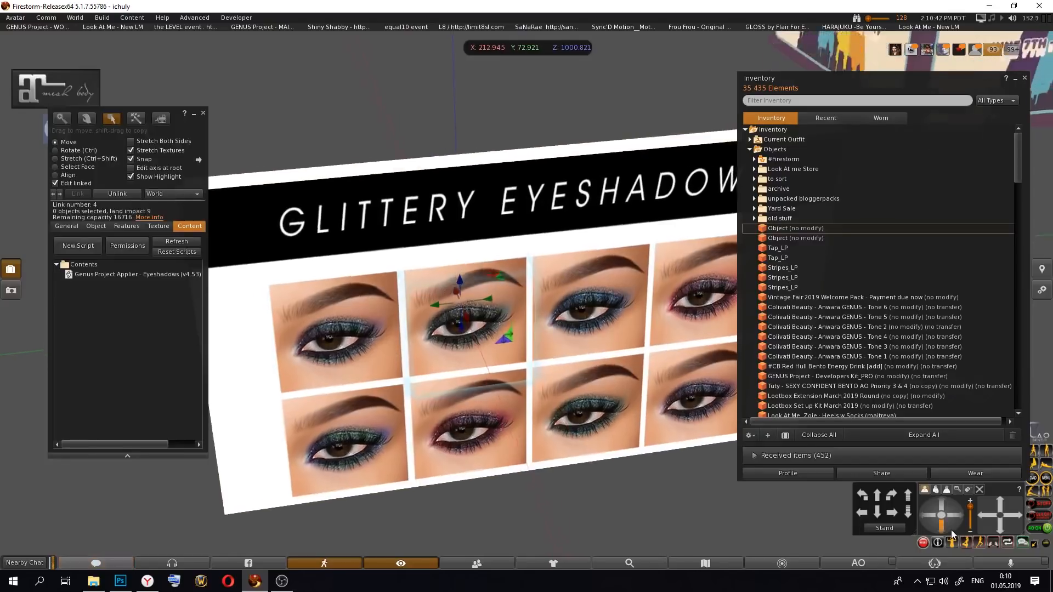
# Step: Replace texture_uuid in the CONFIG_APPLIER (v4.53) script with the asset UUID of Glittery-Eyeshadows-_0002_3, then save and close the script
pyautogui.click(750, 150)
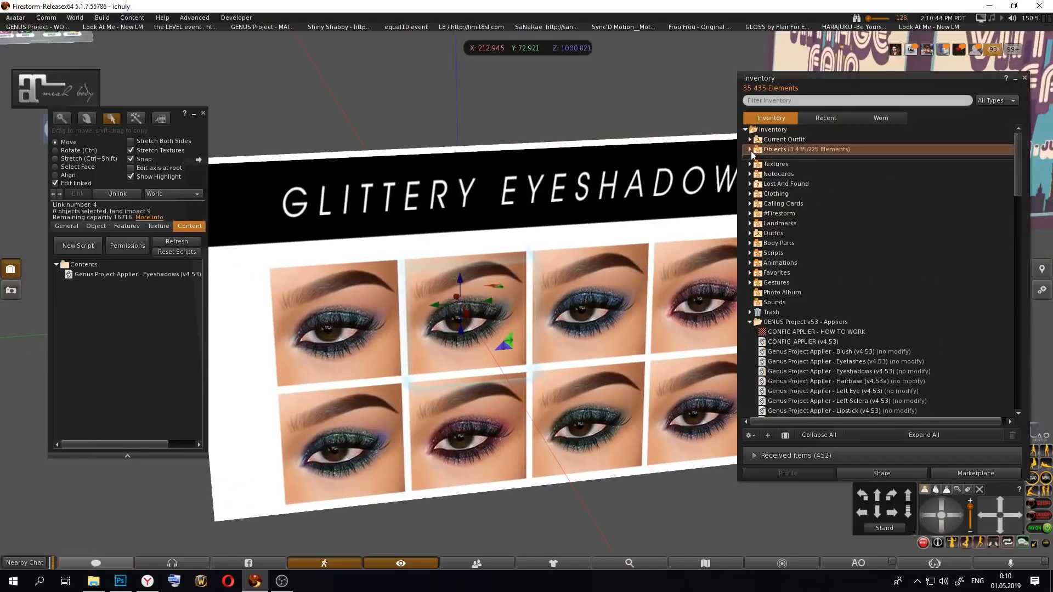
pyautogui.click(750, 159)
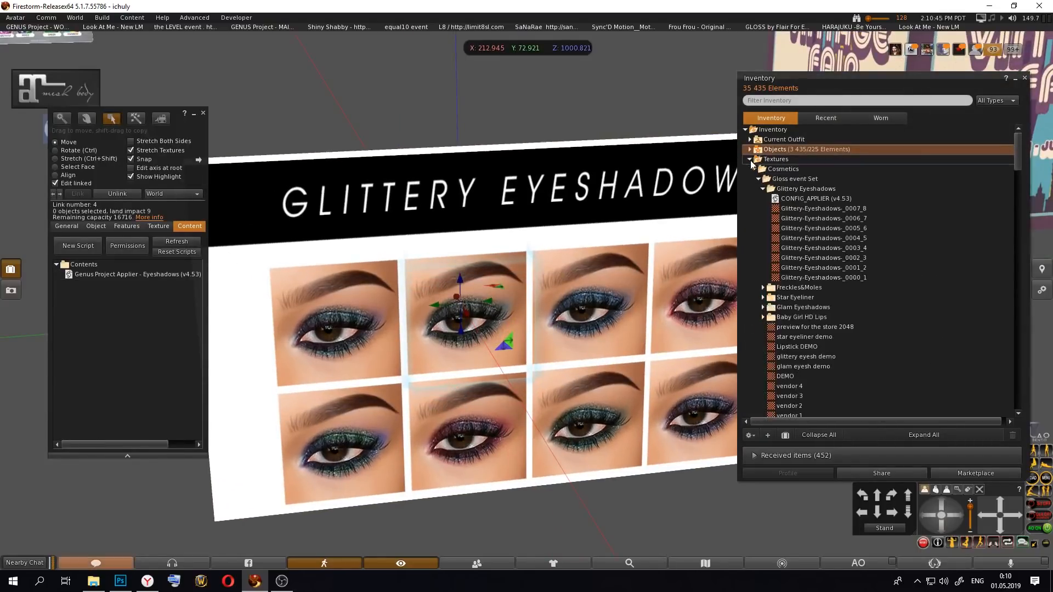
pyautogui.doubleClick(823, 199)
pyautogui.rightClick(846, 260)
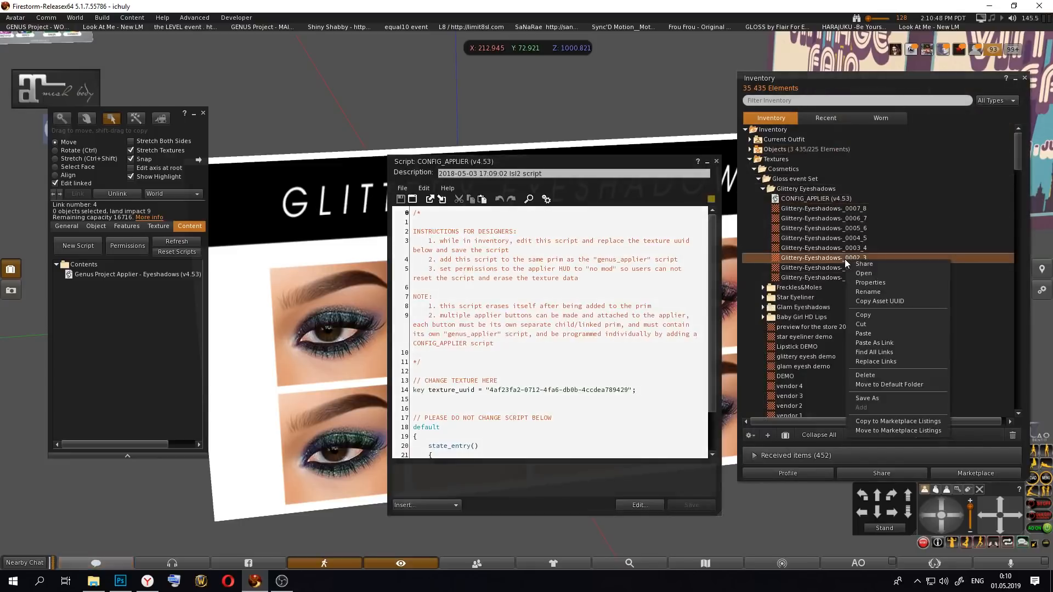
pyautogui.click(897, 302)
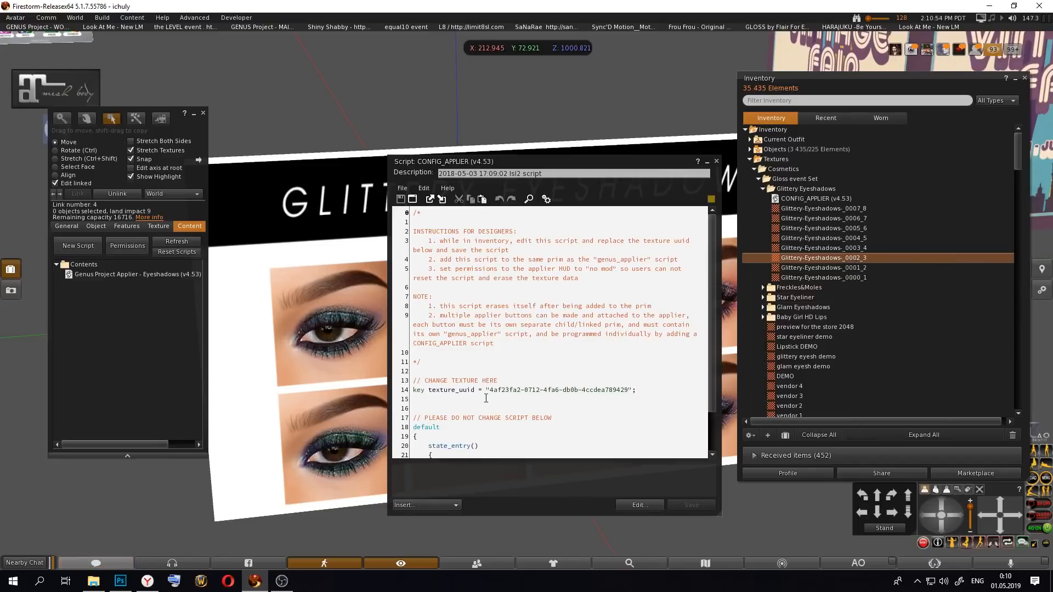
pyautogui.moveTo(489, 390); pyautogui.dragTo(629, 390)
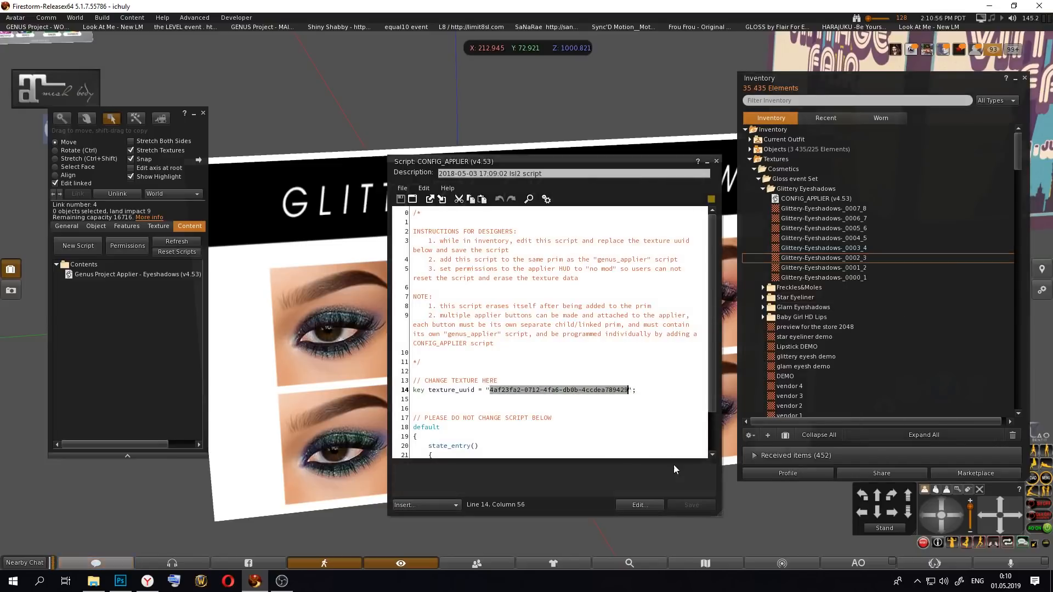
pyautogui.hotkey('ctrl', 'v')
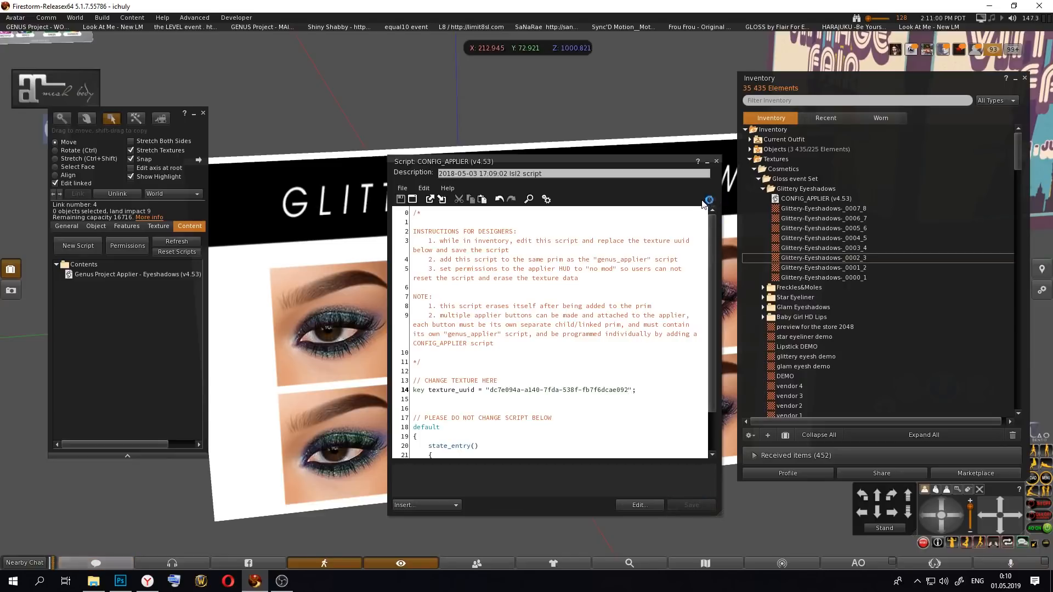
pyautogui.click(716, 161)
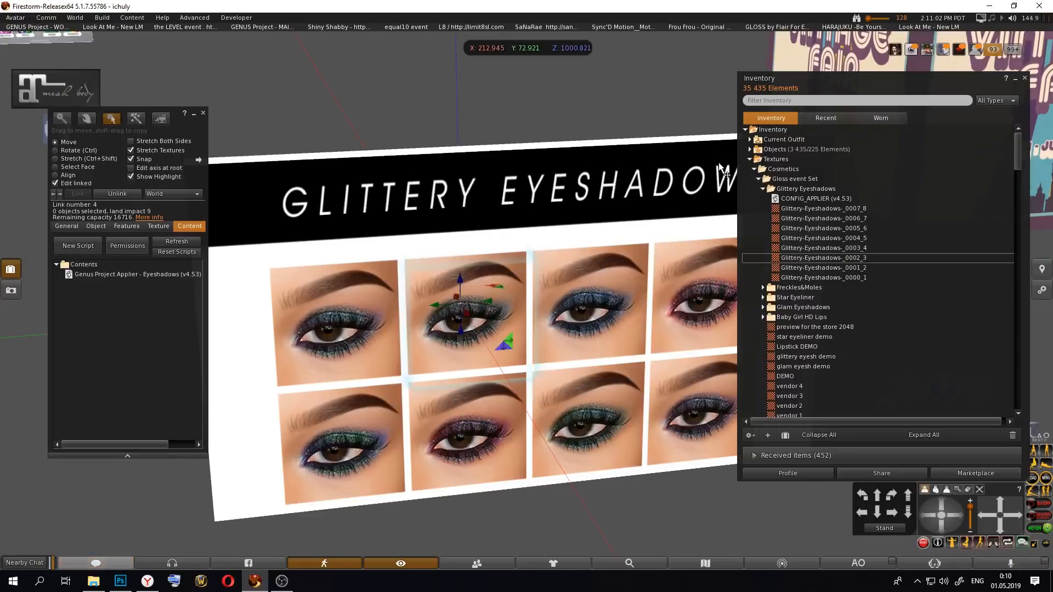
# Step: Add CONFIG_APPLIER (v4.53) to the second upper thumbnail button's contents and take the HUD back into inventory
pyautogui.moveTo(804, 199); pyautogui.dragTo(211, 270)
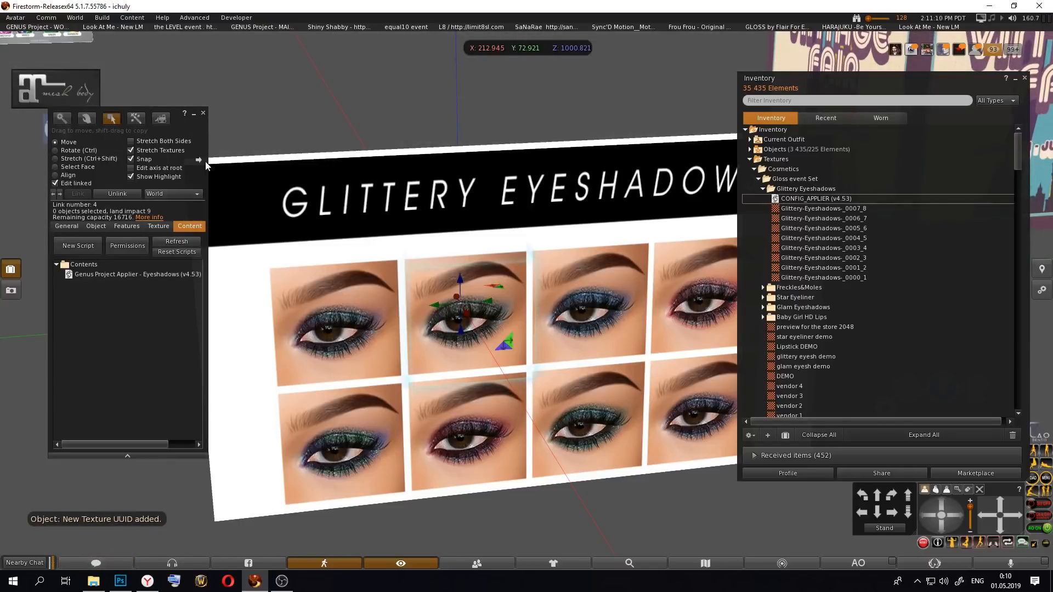
pyautogui.click(203, 113)
pyautogui.rightClick(401, 290)
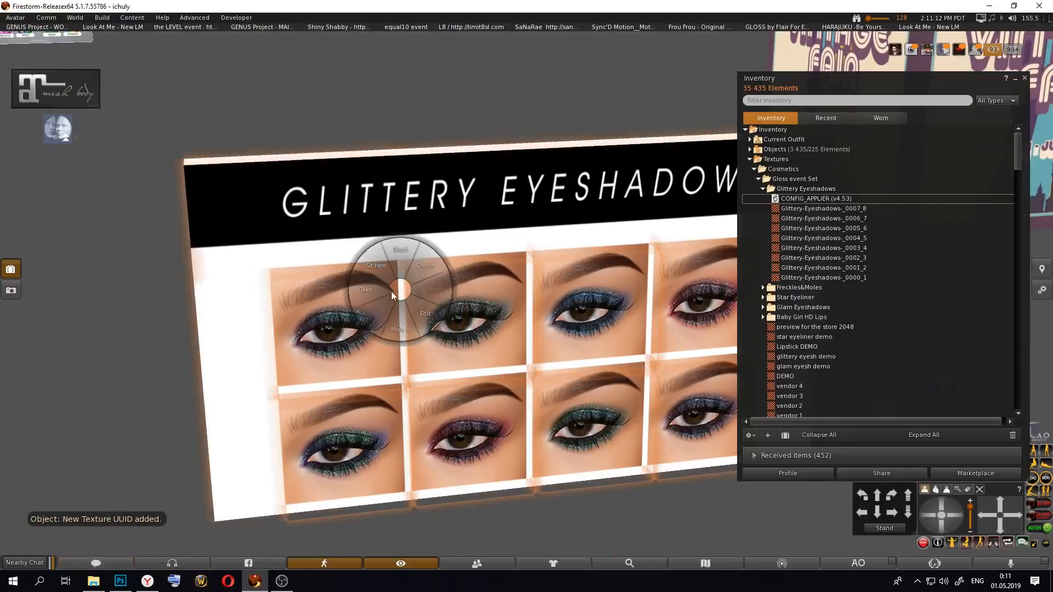
pyautogui.click(390, 292)
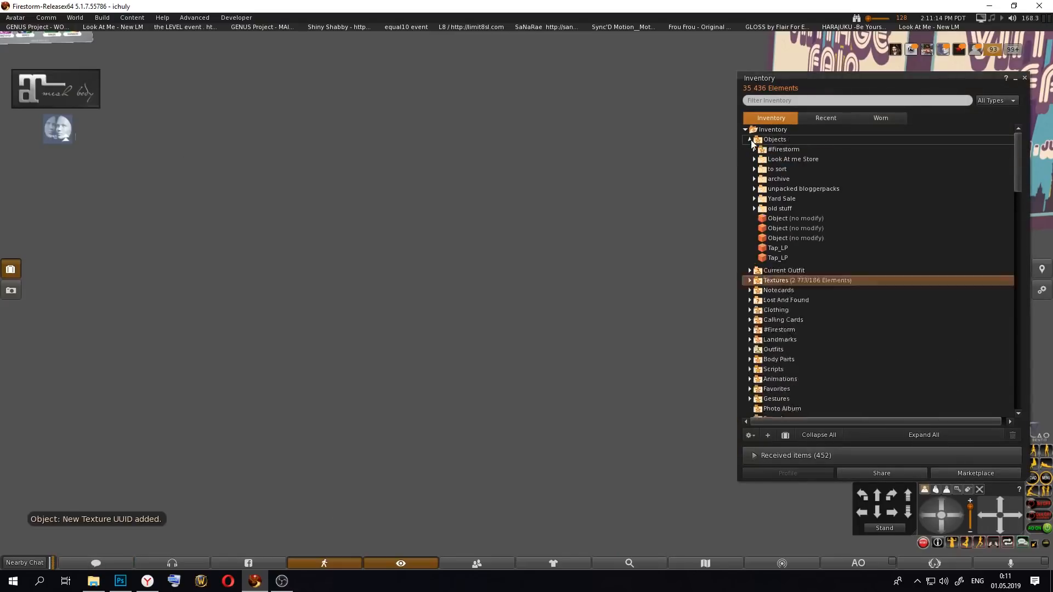
pyautogui.click(925, 490)
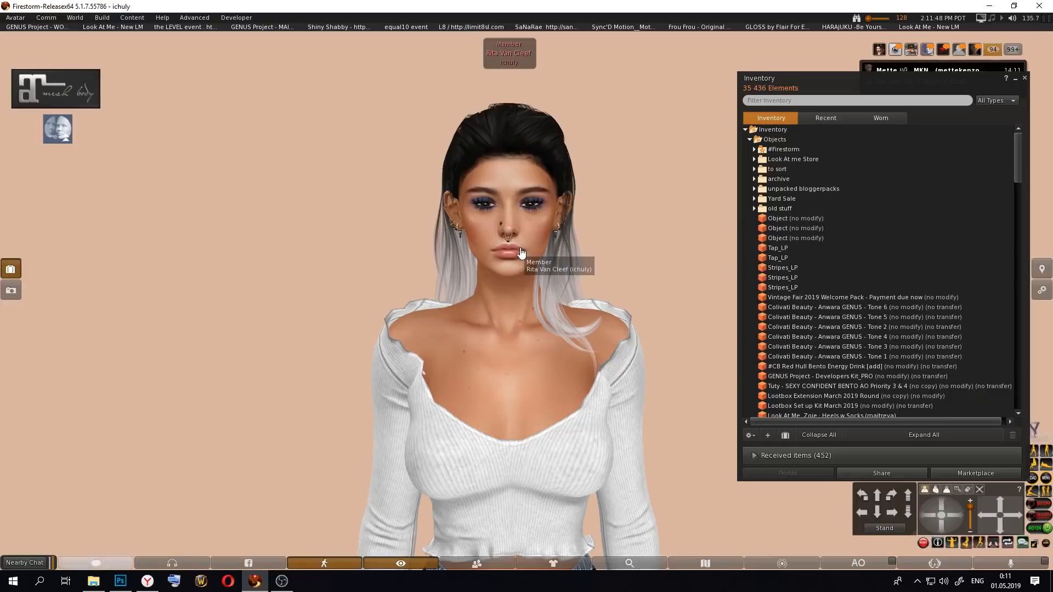
# Step: Wear the updated HUD from inventory by adding the topmost Object item to the avatar's current attachments
pyautogui.rightClick(812, 217)
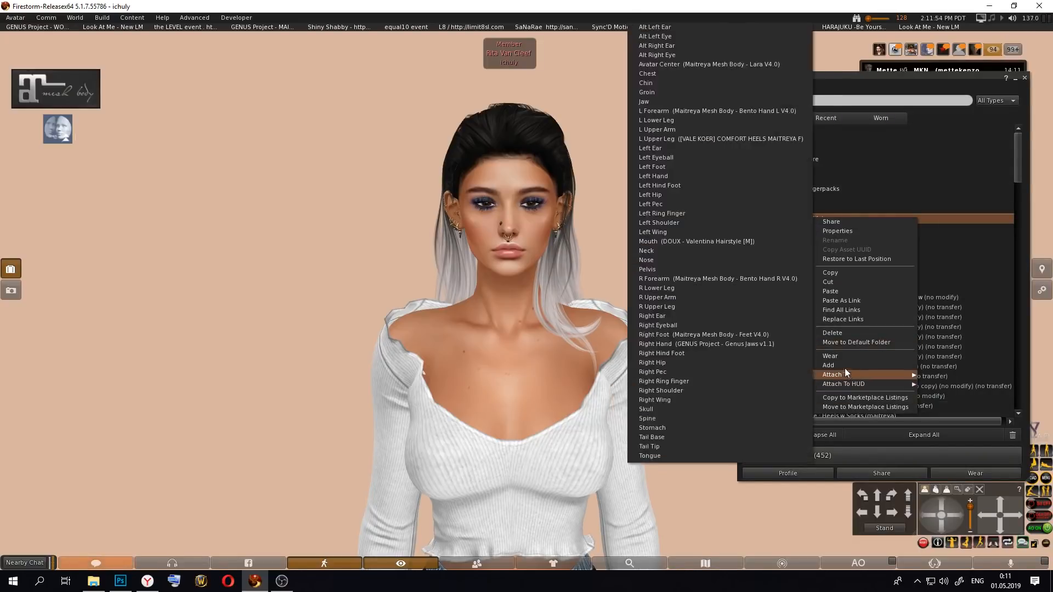
pyautogui.click(847, 365)
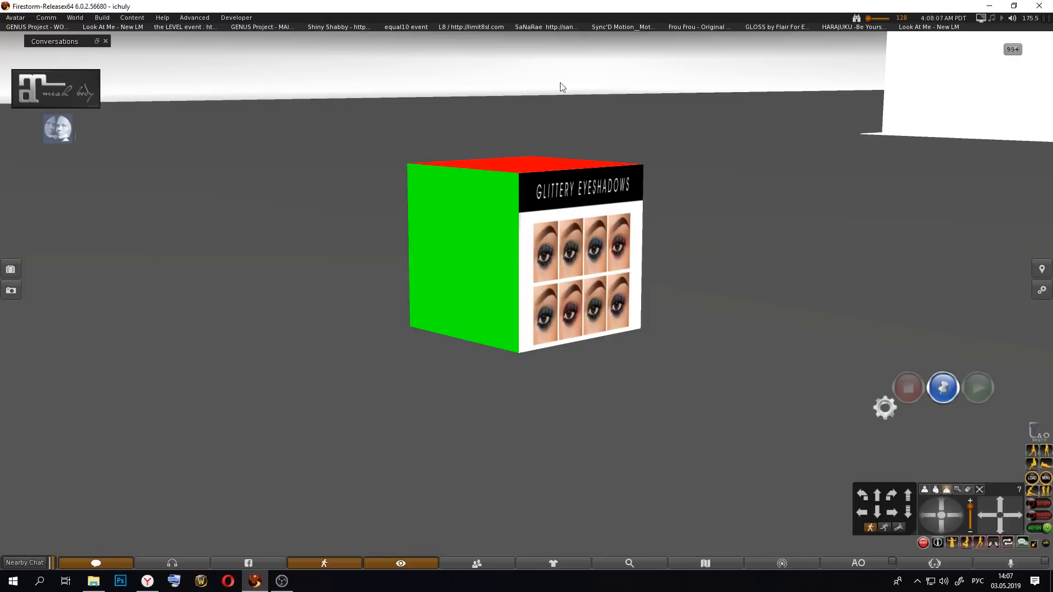
# Step: Edit the cube in the scene and select its face that carries the Glittery Eyeshadows texture
pyautogui.rightClick(577, 263)
pyautogui.click(620, 281)
pyautogui.keyDown('alt'); pyautogui.moveTo(605, 286); pyautogui.dragTo(491, 269); pyautogui.keyUp('alt')
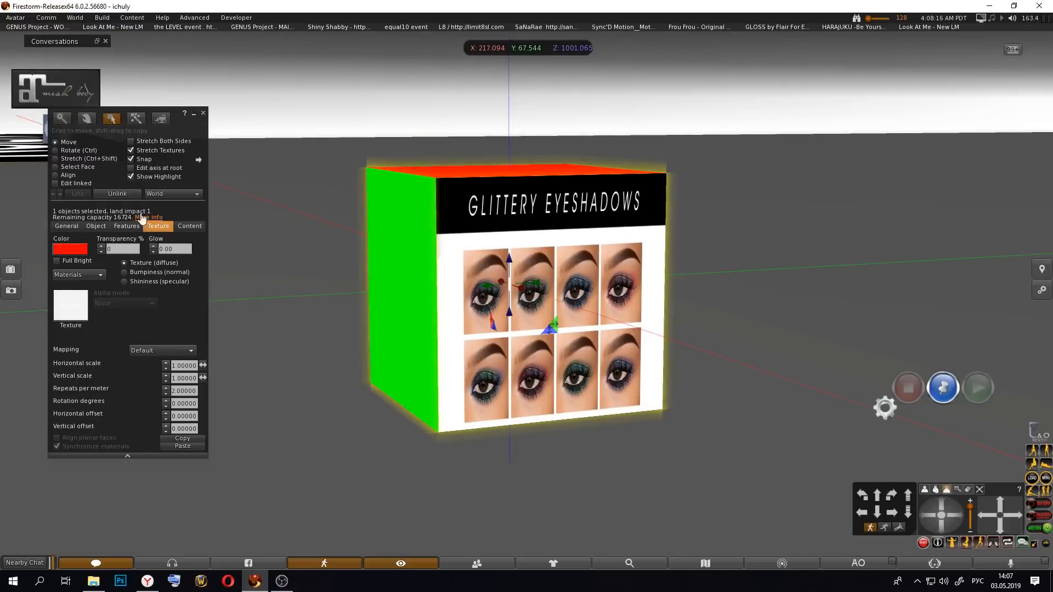
pyautogui.click(85, 166)
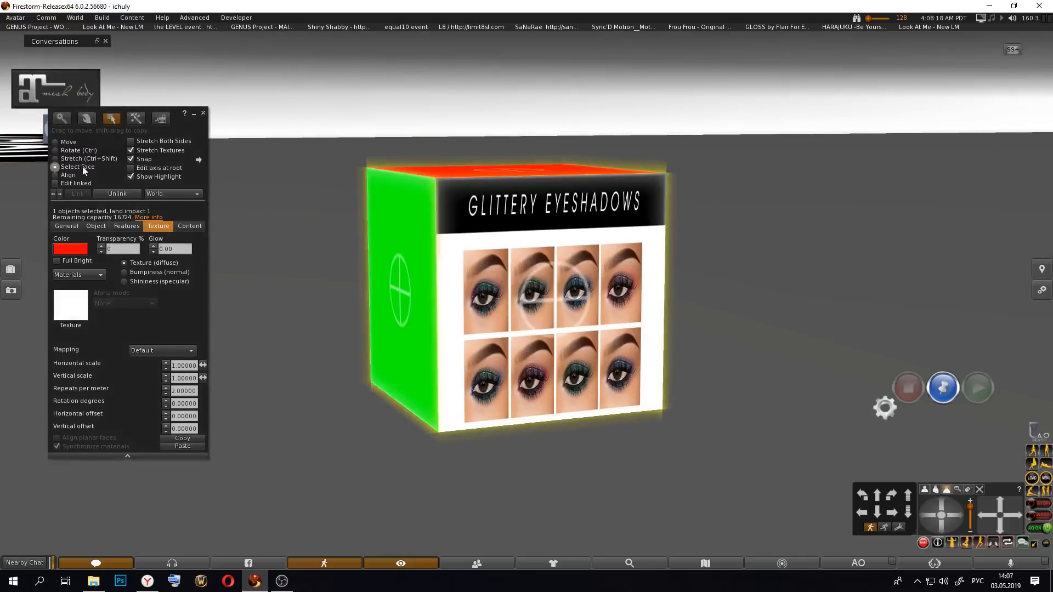
pyautogui.click(535, 285)
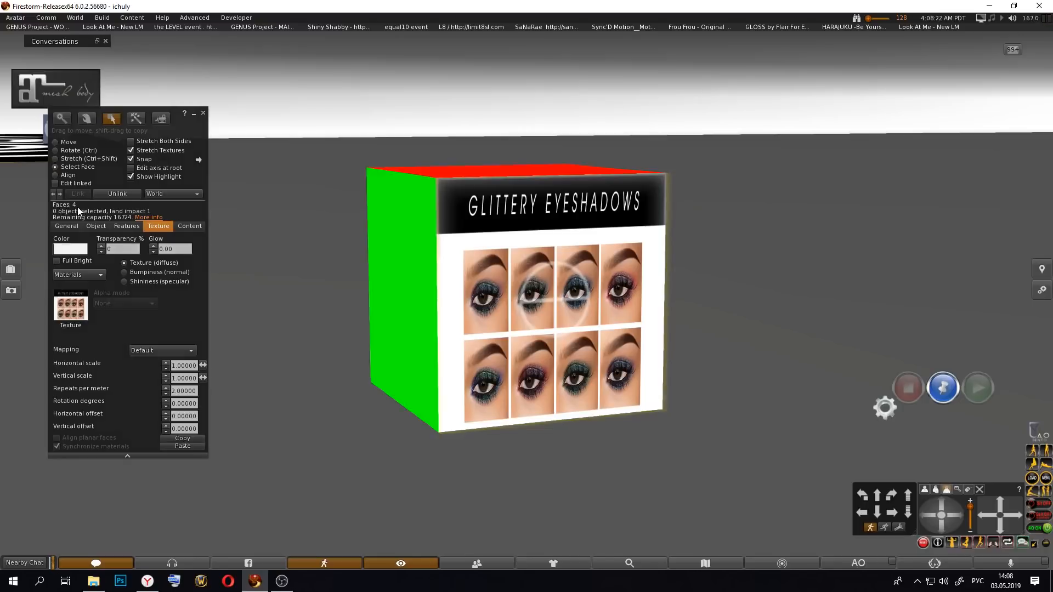
pyautogui.keyDown('alt'); pyautogui.moveTo(475, 296); pyautogui.dragTo(1021, 296); pyautogui.keyUp('alt')
pyautogui.keyDown('alt'); pyautogui.moveTo(258, 274); pyautogui.dragTo(522, 289); pyautogui.keyUp('alt')
pyautogui.click(946, 505)
pyautogui.keyDown('alt'); pyautogui.moveTo(532, 215); pyautogui.dragTo(1031, 215); pyautogui.keyUp('alt')
pyautogui.keyDown('alt'); pyautogui.moveTo(502, 332); pyautogui.dragTo(866, 307); pyautogui.keyUp('alt')
pyautogui.click(941, 527)
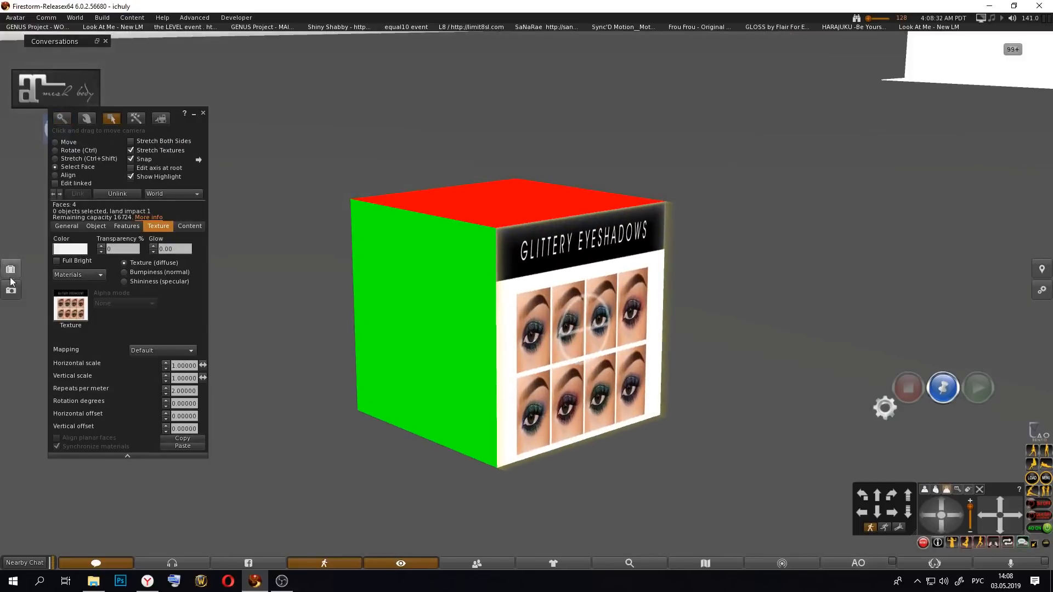
# Step: Replace the selected cube face's texture with Blank and accept the texture choice
pyautogui.click(71, 305)
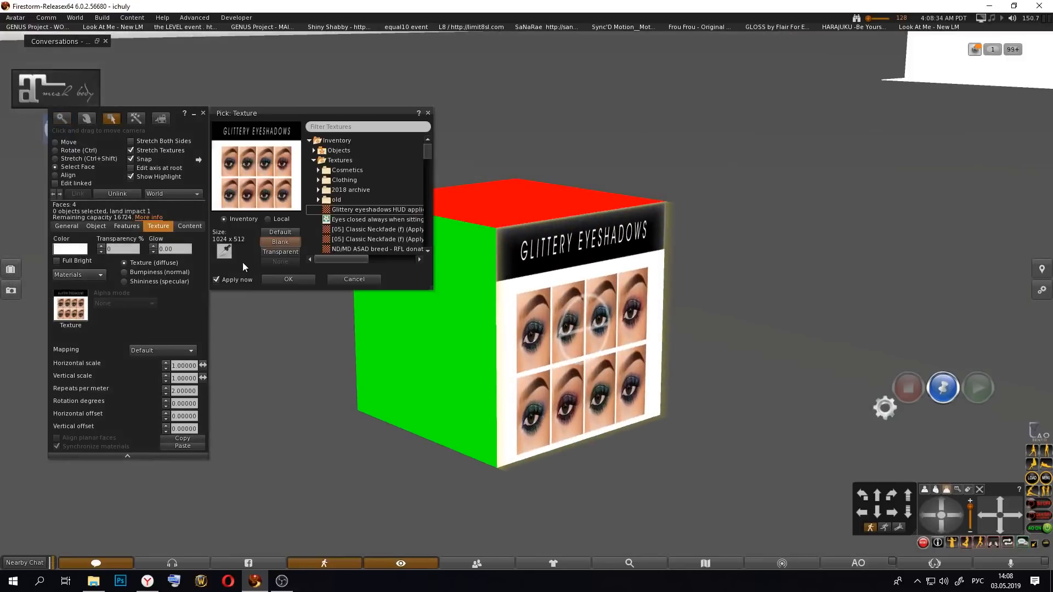
pyautogui.click(279, 243)
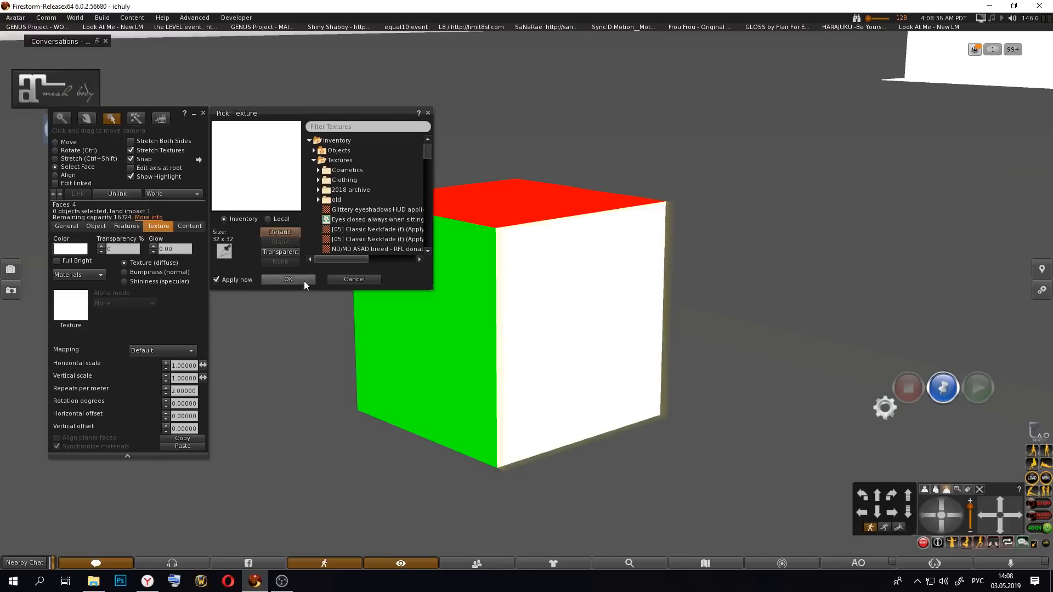
pyautogui.click(289, 280)
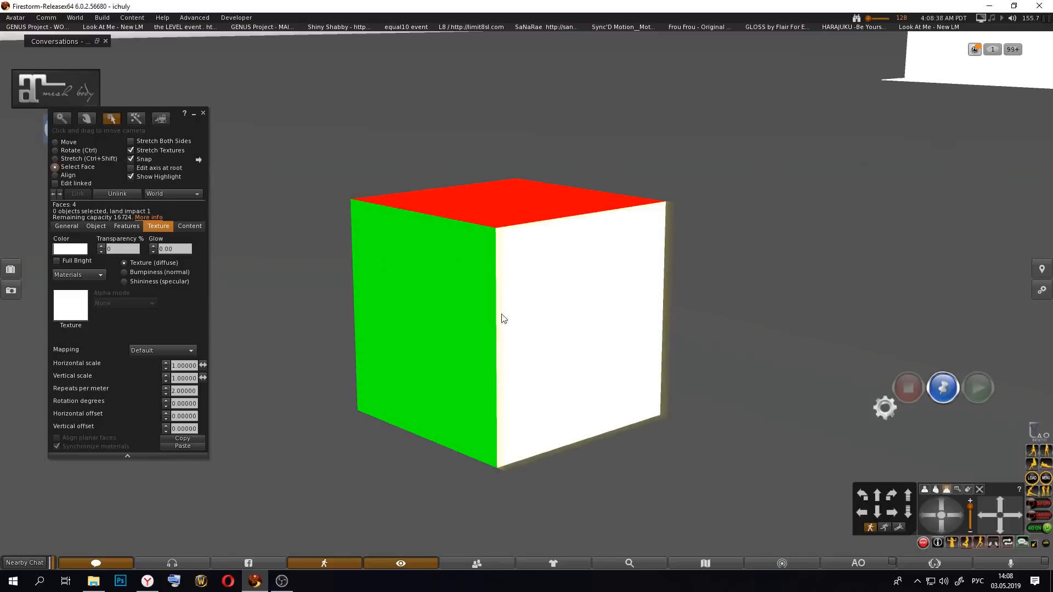
pyautogui.press('Escape')
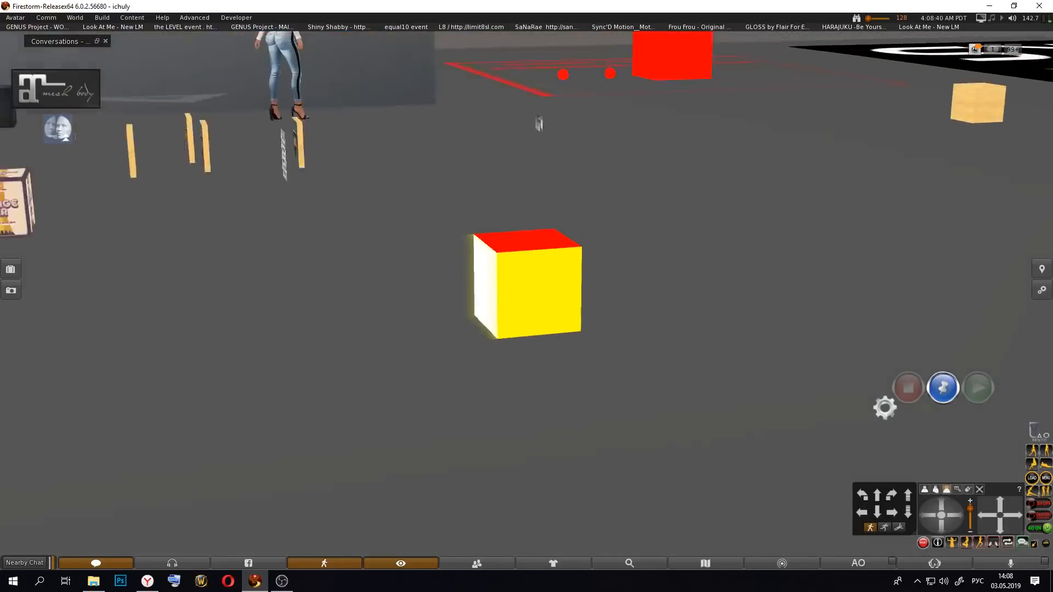
# Step: Select the cube's yellow face and change its color to white
pyautogui.keyDown('alt'); pyautogui.moveTo(527, 285); pyautogui.dragTo(489, 324); pyautogui.keyUp('alt')
pyautogui.keyDown('alt'); pyautogui.moveTo(561, 277); pyautogui.dragTo(530, 295); pyautogui.keyUp('alt')
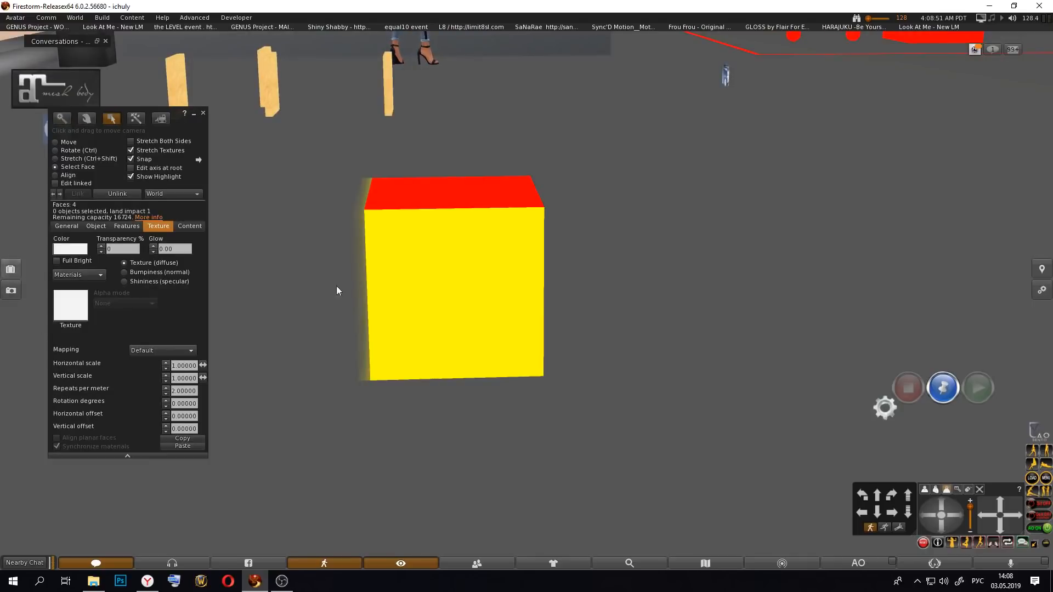
pyautogui.click(420, 252)
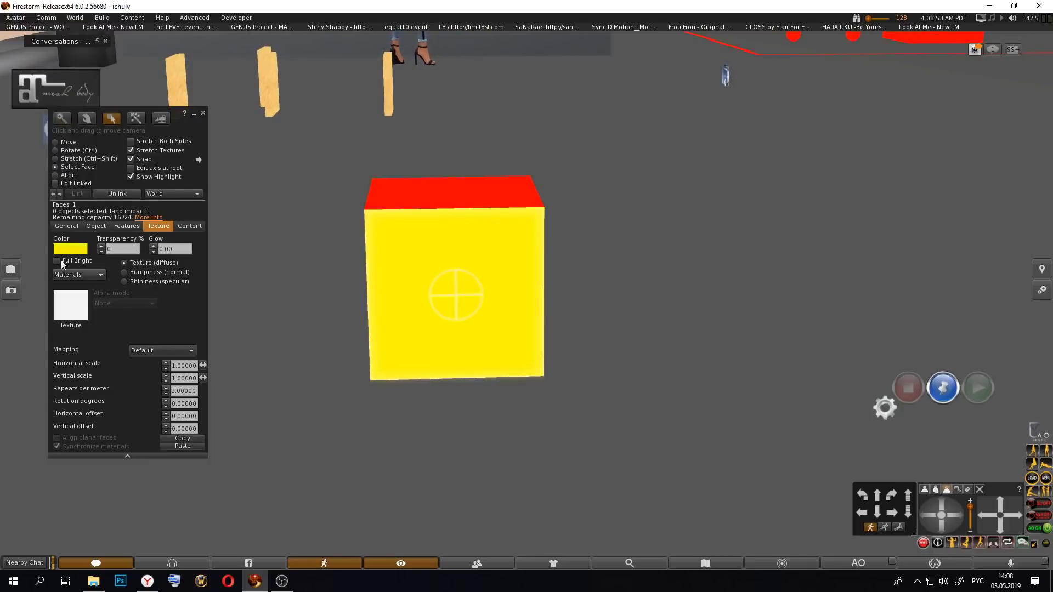
pyautogui.click(70, 249)
pyautogui.click(437, 273)
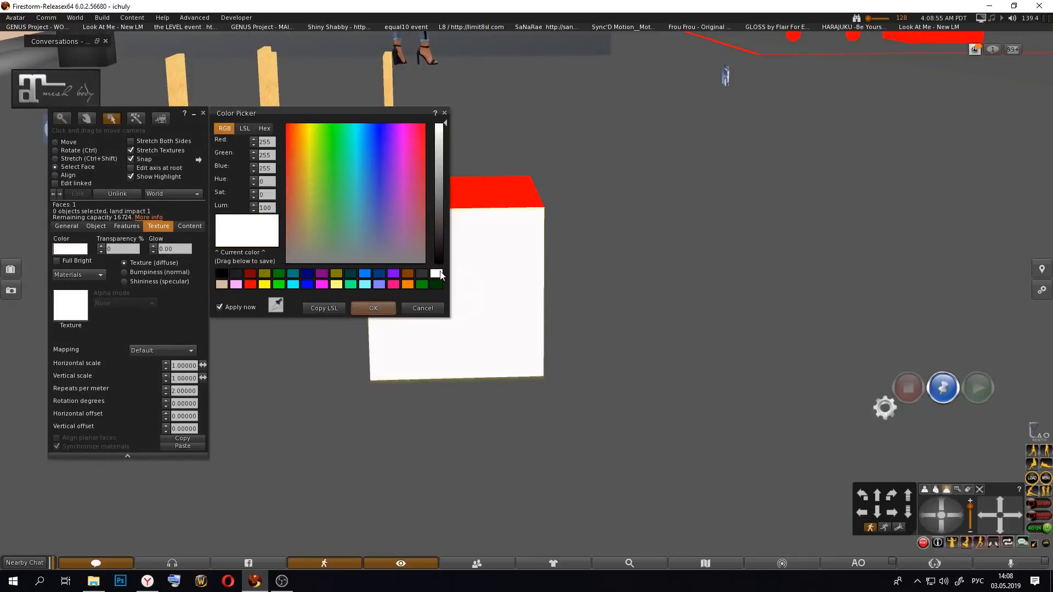
pyautogui.click(375, 309)
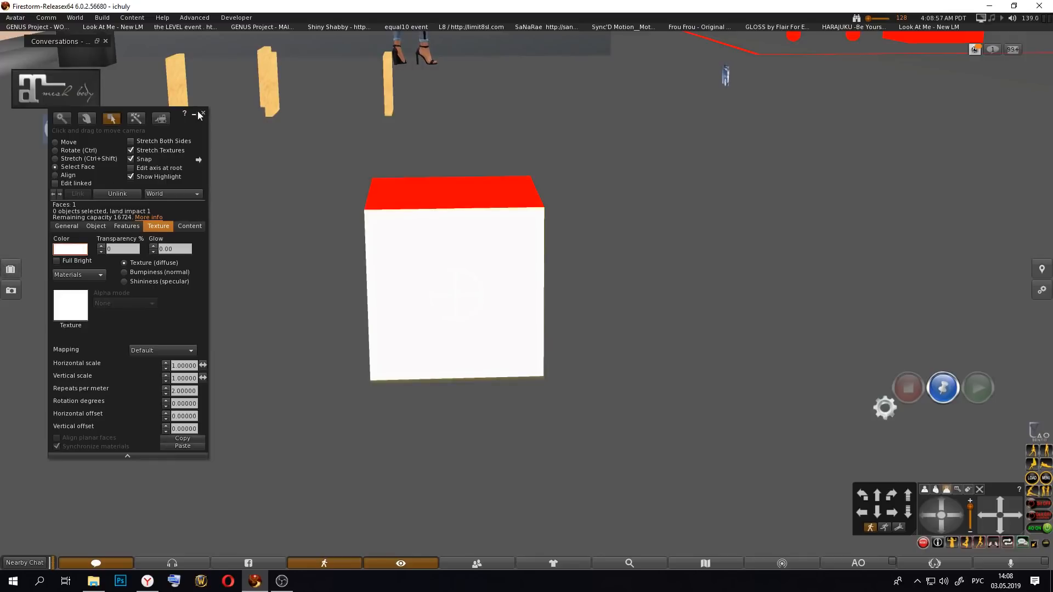
# Step: Apply the Glittery eyeshadows HUD applier texture from inventory to the cube's whitened face and finish editing
pyautogui.click(10, 269)
pyautogui.moveTo(789, 252); pyautogui.dragTo(522, 286)
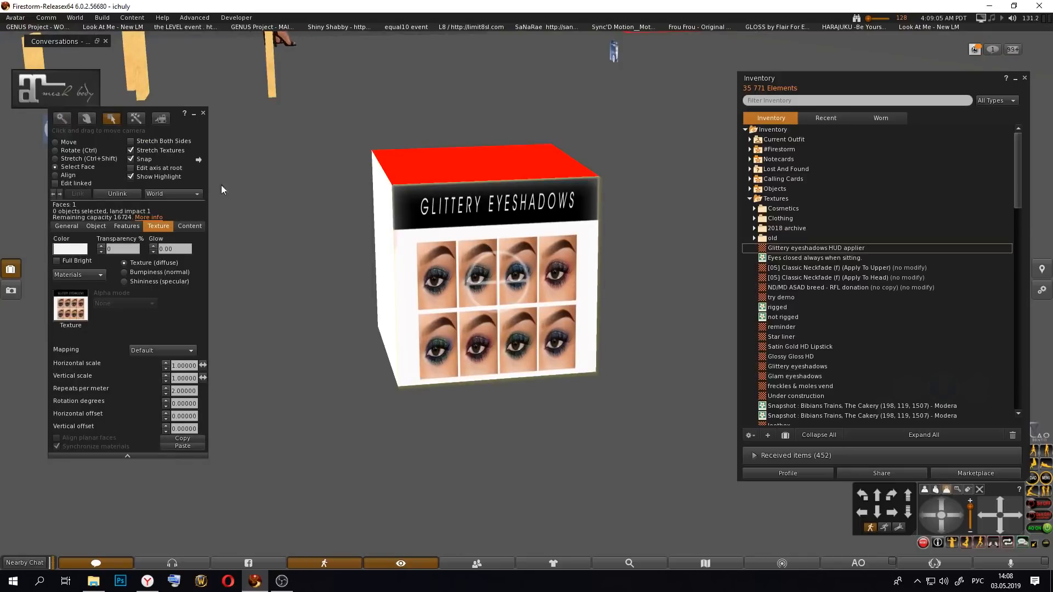
pyautogui.click(204, 114)
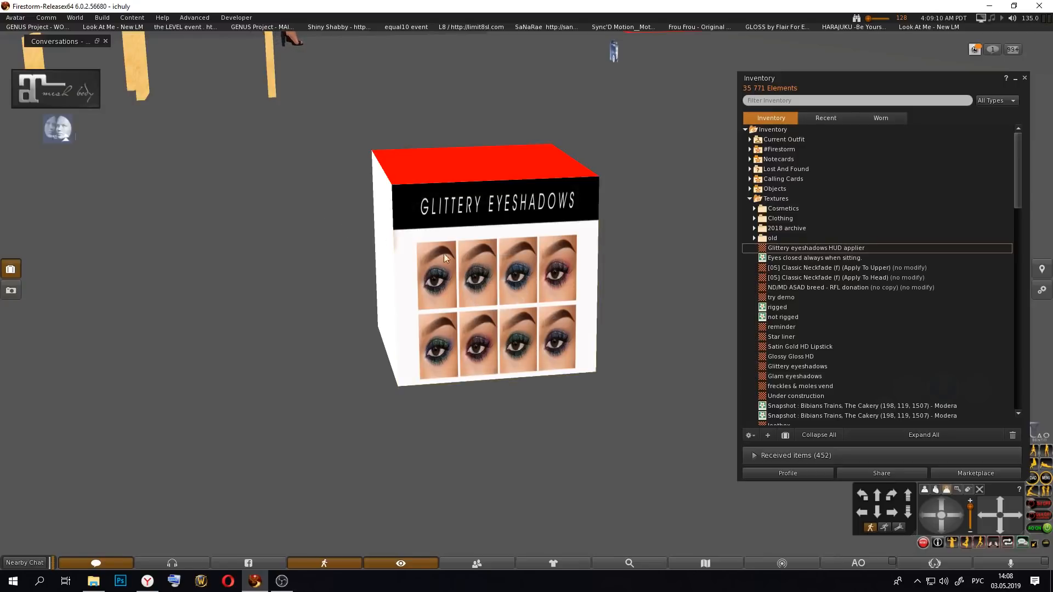
# Step: Take the cube into inventory and attach it to the Center 2 HUD point
pyautogui.rightClick(493, 291)
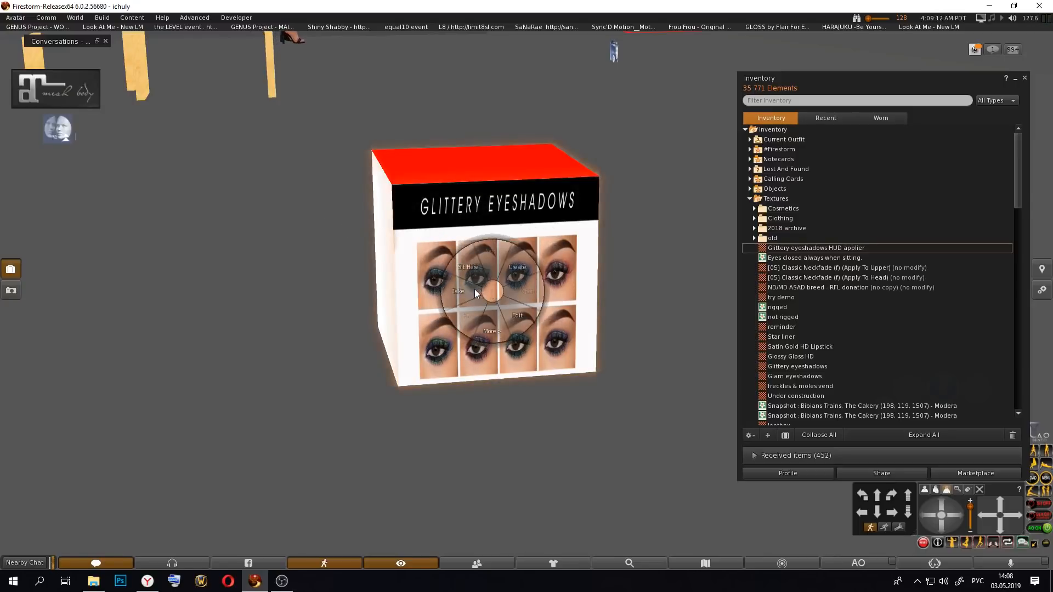
pyautogui.click(439, 293)
pyautogui.click(750, 199)
pyautogui.click(750, 139)
pyautogui.rightClick(782, 208)
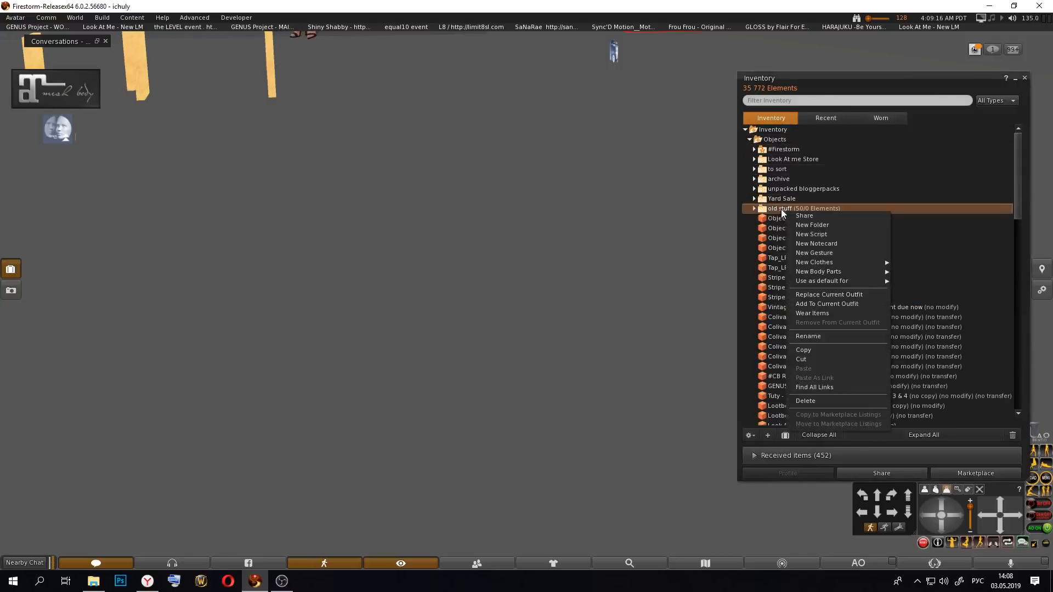
pyautogui.click(782, 216)
pyautogui.rightClick(786, 216)
pyautogui.moveTo(851, 384)
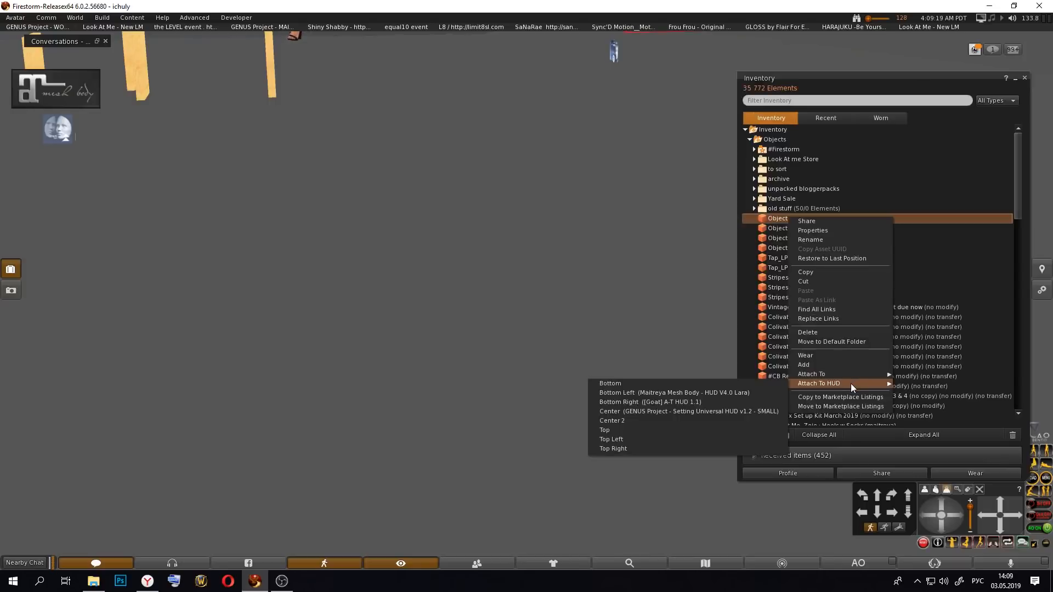
pyautogui.click(676, 420)
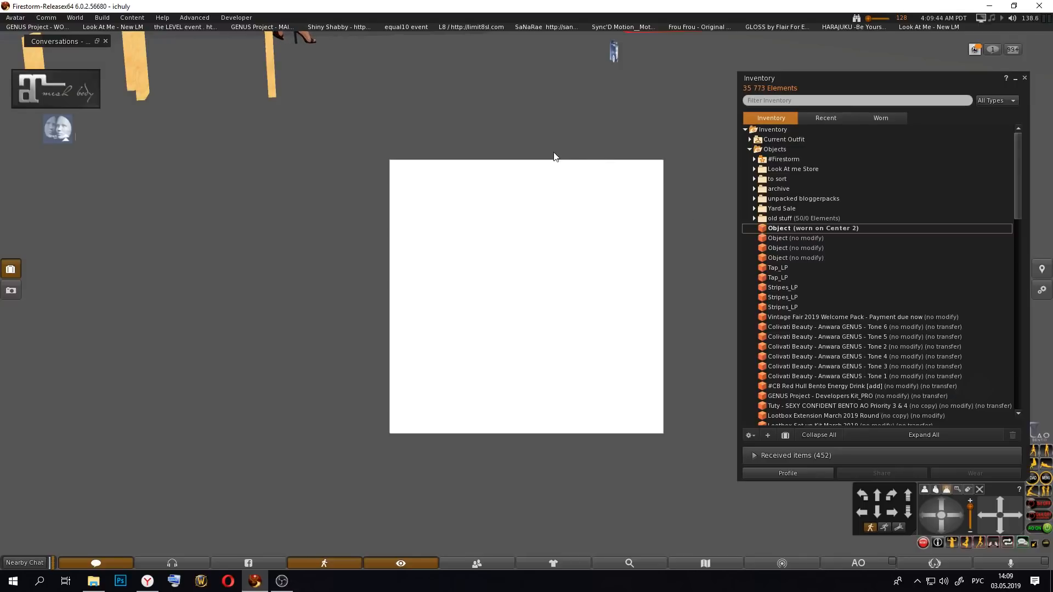
# Step: Edit the attached HUD cube and rotate it until its Glittery Eyeshadows face points toward the viewer
pyautogui.rightClick(464, 300)
pyautogui.click(489, 322)
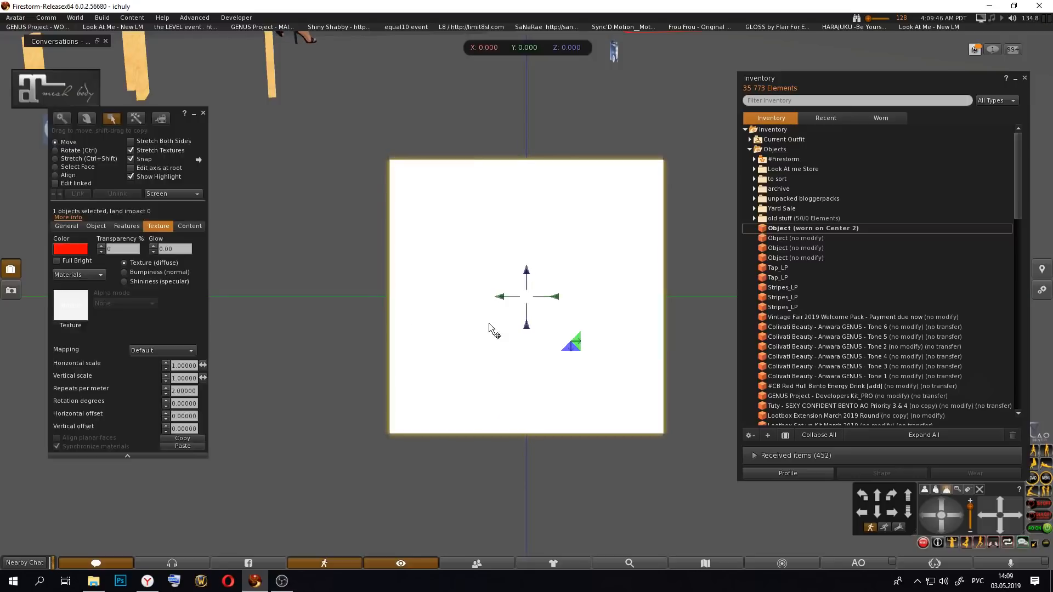
pyautogui.press('ctrl')
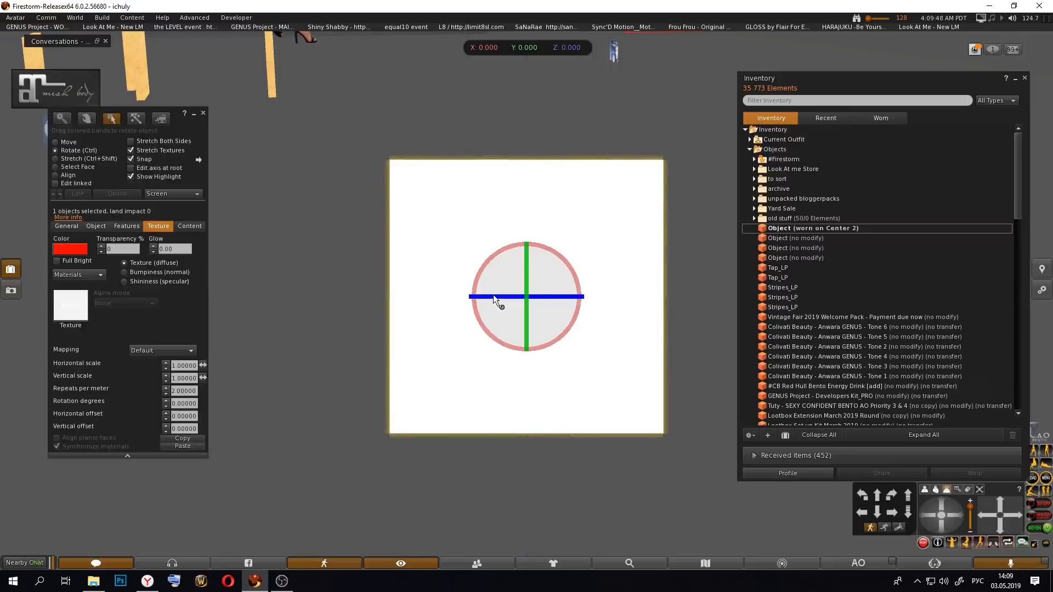
pyautogui.moveTo(488, 301); pyautogui.dragTo(654, 312)
pyautogui.moveTo(557, 296)
pyautogui.mouseDown()
pyautogui.moveTo(570, 301)
pyautogui.moveTo(559, 308)
pyautogui.mouseUp()
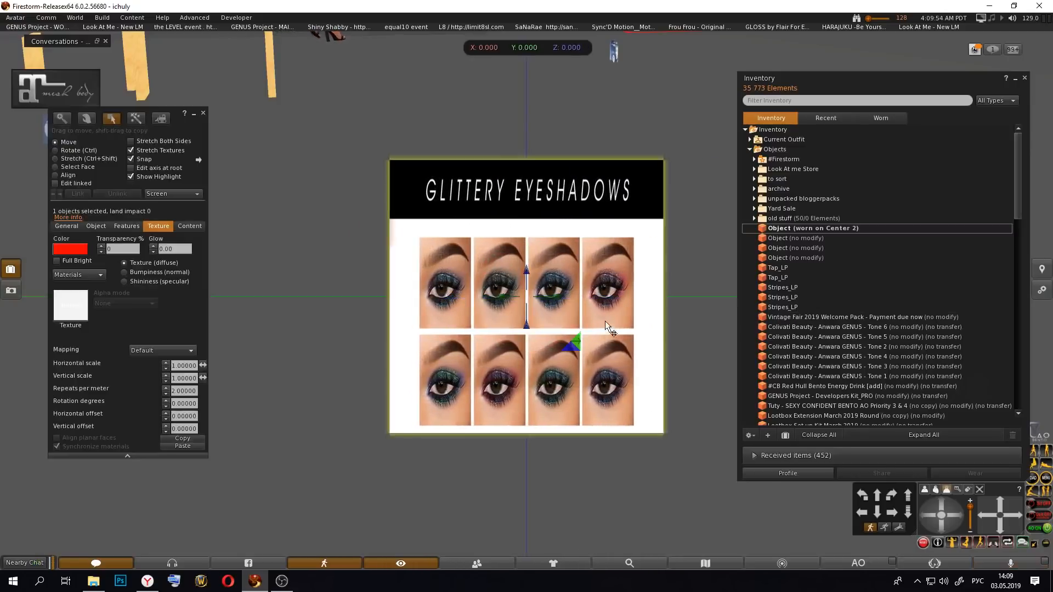
# Step: Shrink the HUD's height to roughly half, move it to the lower-left area of the view, and finish editing
pyautogui.hotkey('ctrl', 'shift')
pyautogui.keyDown('ctrl'); pyautogui.keyDown('shift'); pyautogui.moveTo(527, 160); pyautogui.dragTo(523, 284); pyautogui.keyUp('shift'); pyautogui.keyUp('ctrl')
pyautogui.keyDown('alt'); pyautogui.moveTo(571, 378); pyautogui.dragTo(256, 369); pyautogui.keyUp('alt')
pyautogui.click(203, 113)
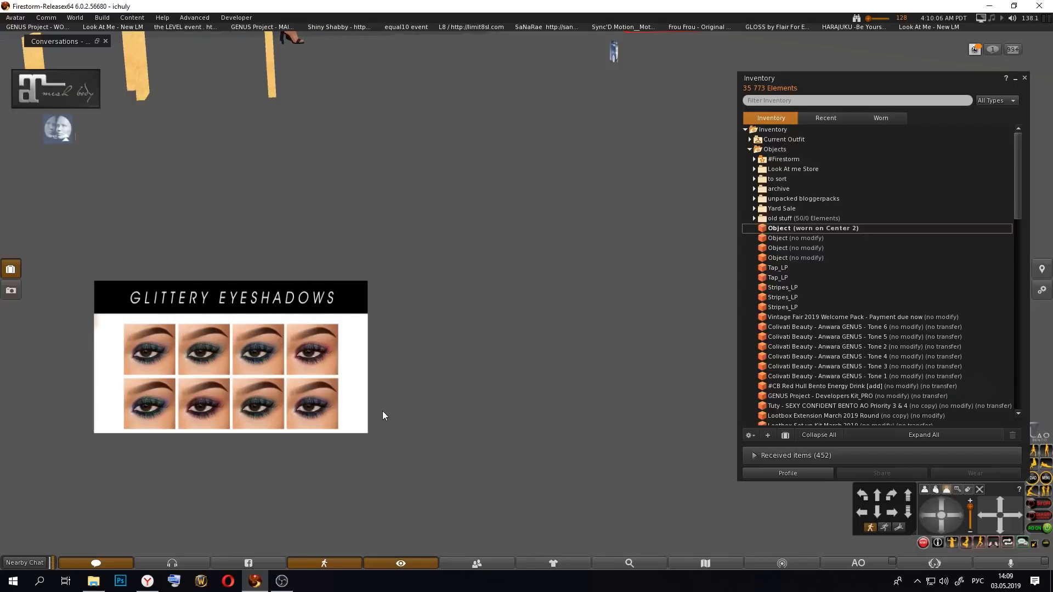
# Step: Detach the worn HUD cube and place it from inventory into the scene
pyautogui.rightClick(322, 376)
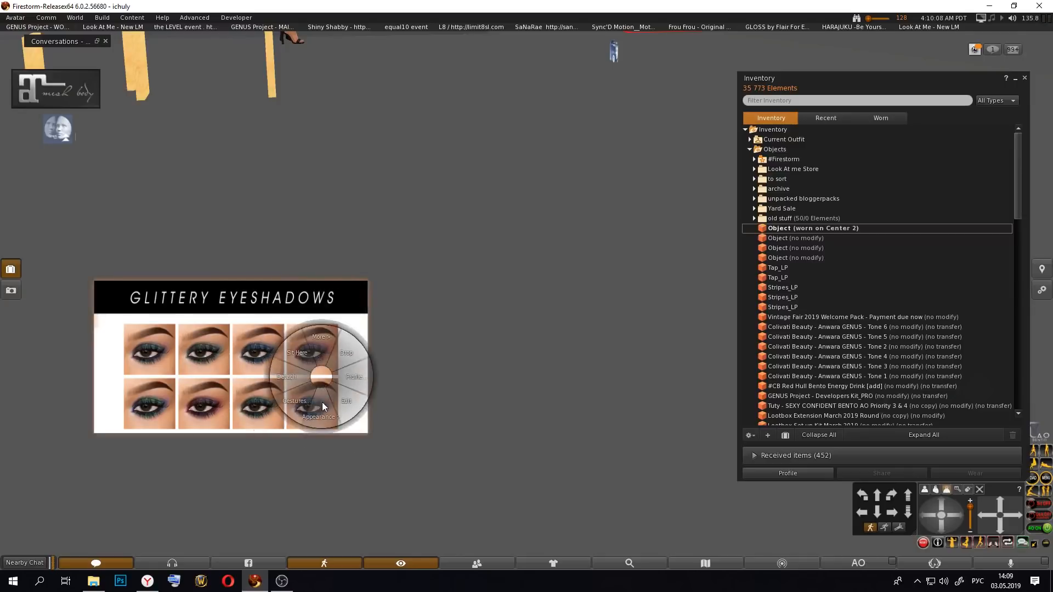
pyautogui.click(347, 377)
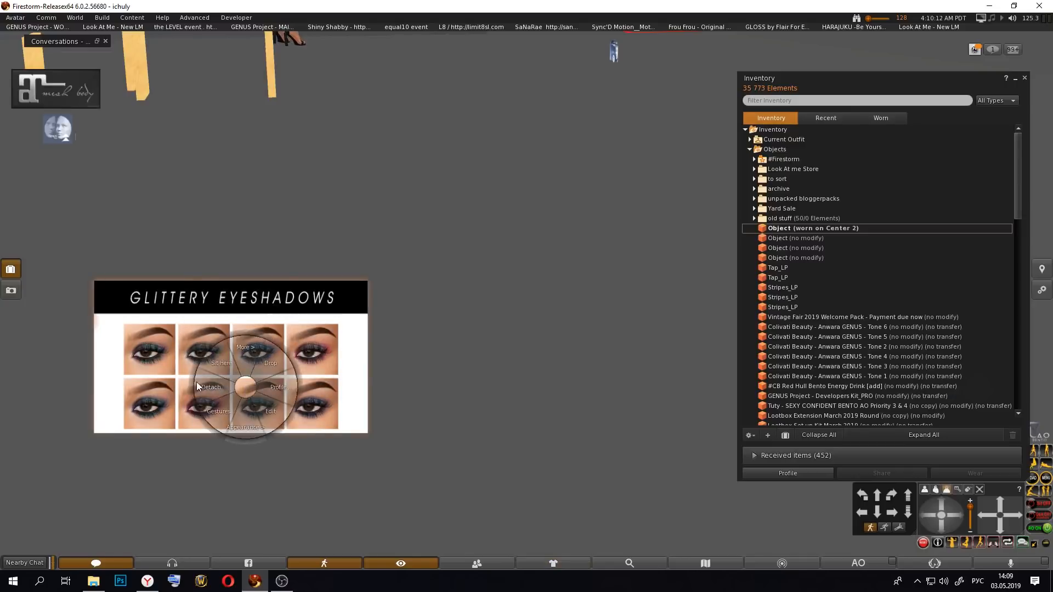
pyautogui.click(197, 381)
pyautogui.rightClick(466, 316)
pyautogui.moveTo(796, 228); pyautogui.dragTo(515, 314)
pyautogui.keyDown('alt'); pyautogui.moveTo(467, 277); pyautogui.dragTo(506, 288); pyautogui.keyUp('alt')
# Step: Edit the placed cube and apply the Glittery eyeshadows HUD applier texture to its blank side face, face 4
pyautogui.rightClick(506, 288)
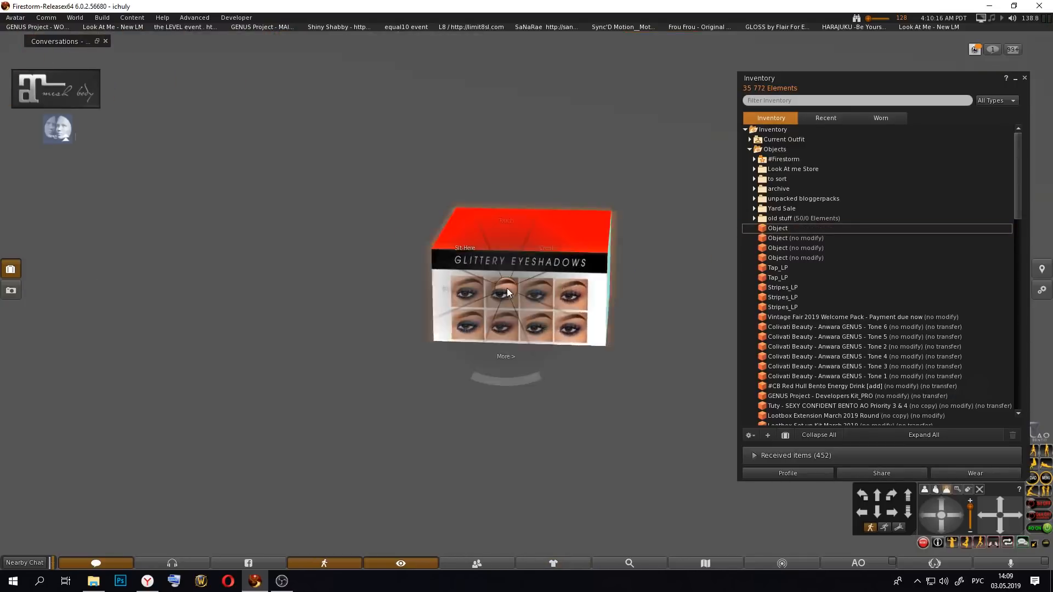
pyautogui.click(522, 312)
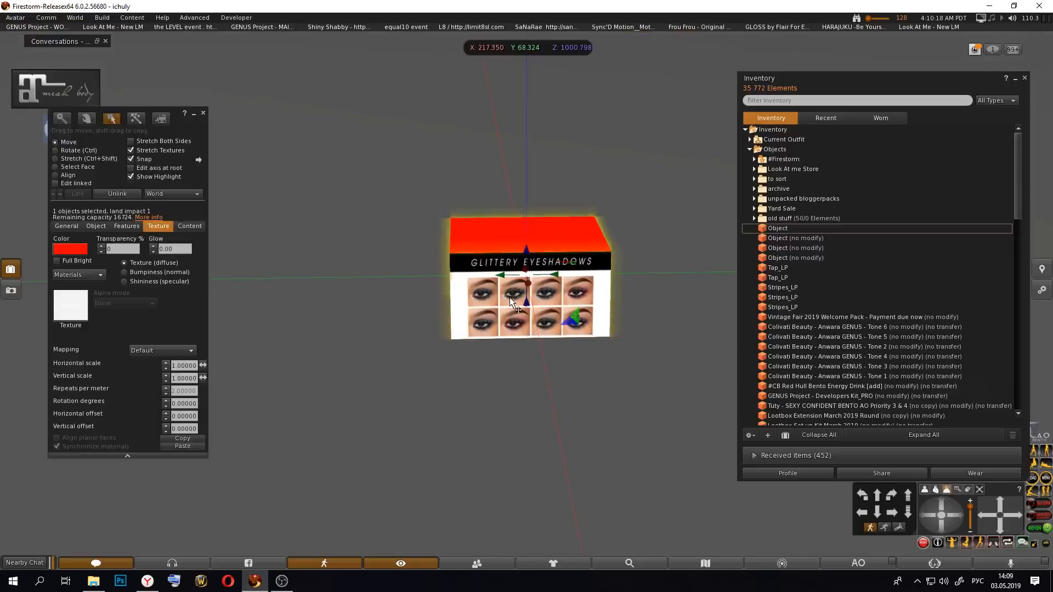
pyautogui.click(77, 167)
pyautogui.click(542, 290)
pyautogui.keyDown('alt'); pyautogui.moveTo(499, 303); pyautogui.dragTo(487, 301); pyautogui.keyUp('alt')
pyautogui.click(460, 264)
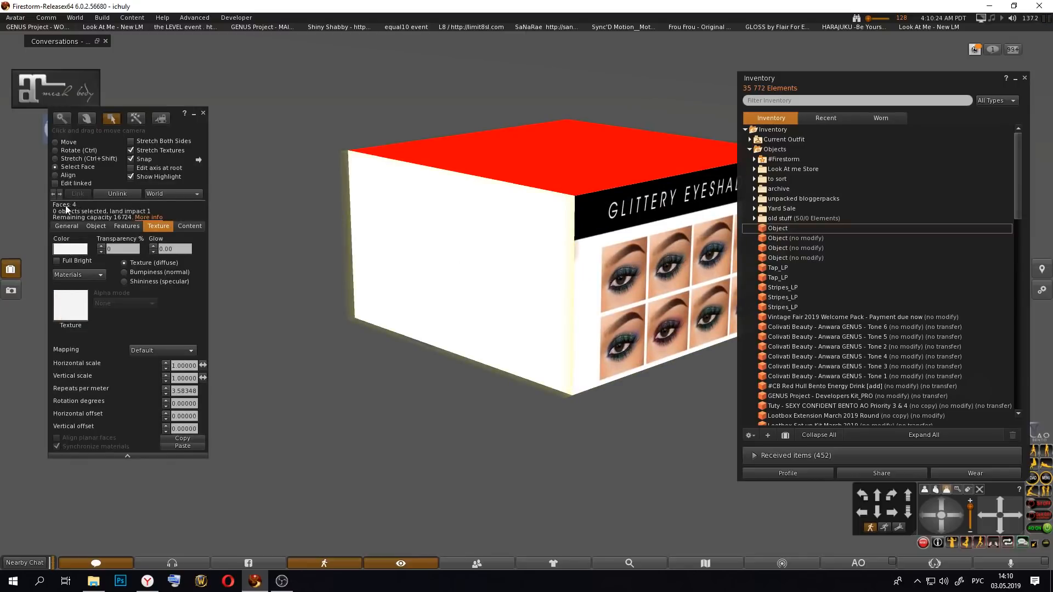
pyautogui.click(749, 149)
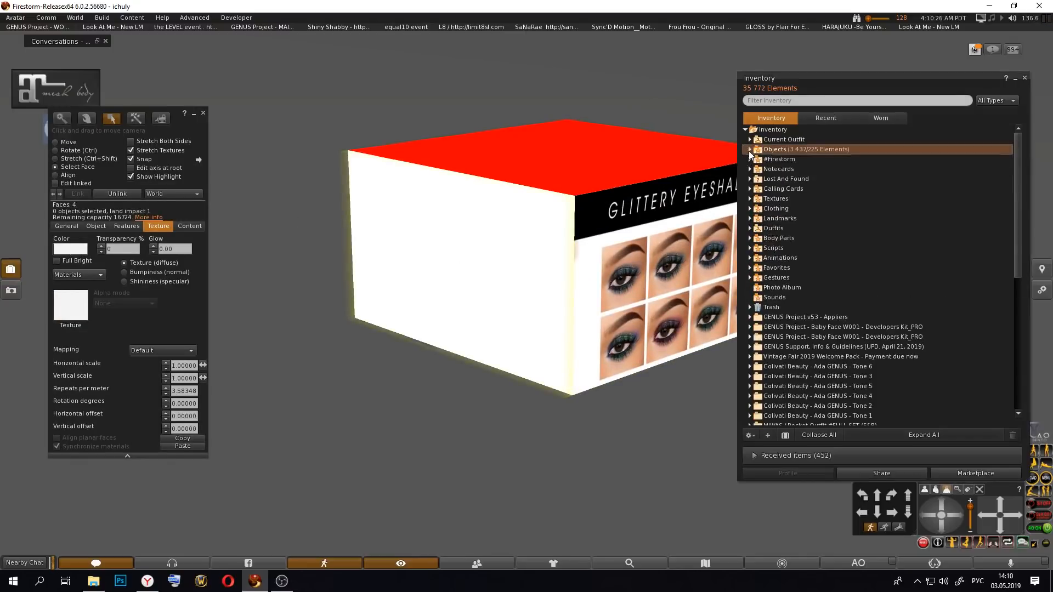
pyautogui.click(750, 199)
pyautogui.moveTo(812, 248); pyautogui.dragTo(527, 288)
# Step: Select the cube's other textured face, face 1, and set its texture to Blank
pyautogui.click(624, 262)
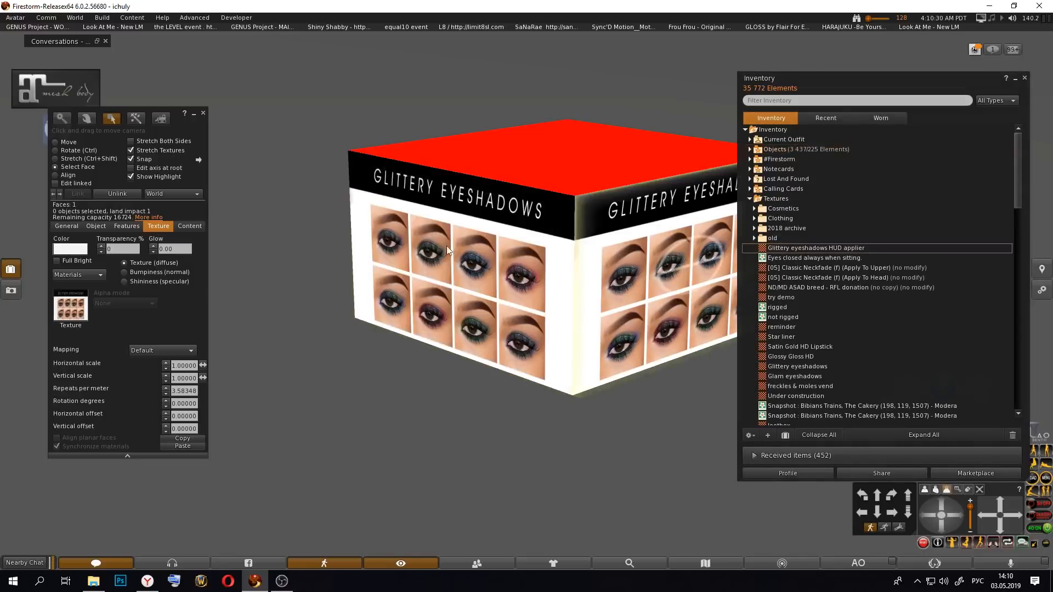
pyautogui.click(82, 250)
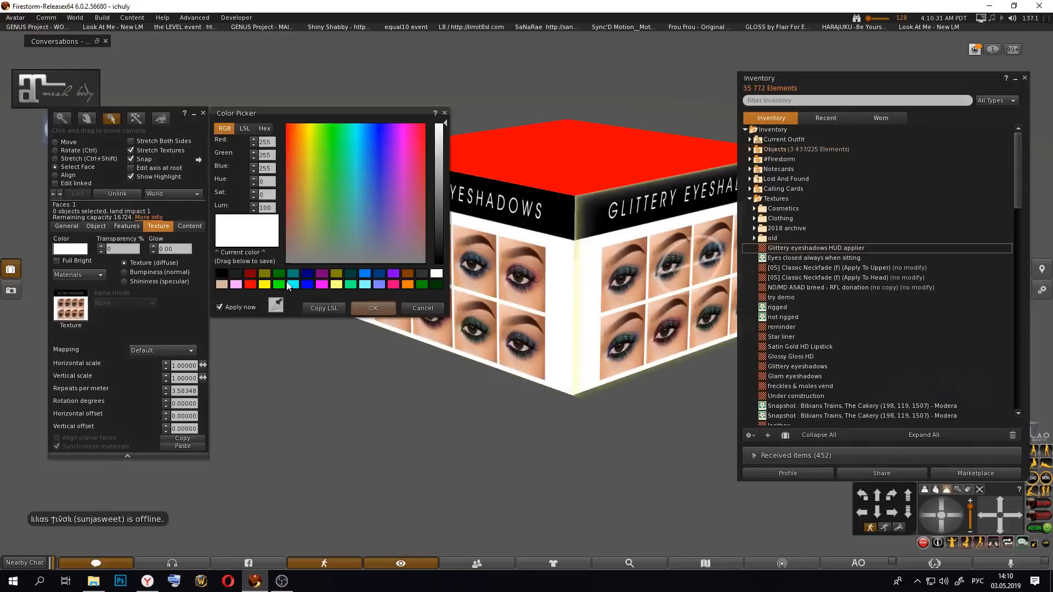
pyautogui.click(417, 304)
pyautogui.click(82, 307)
pyautogui.click(298, 241)
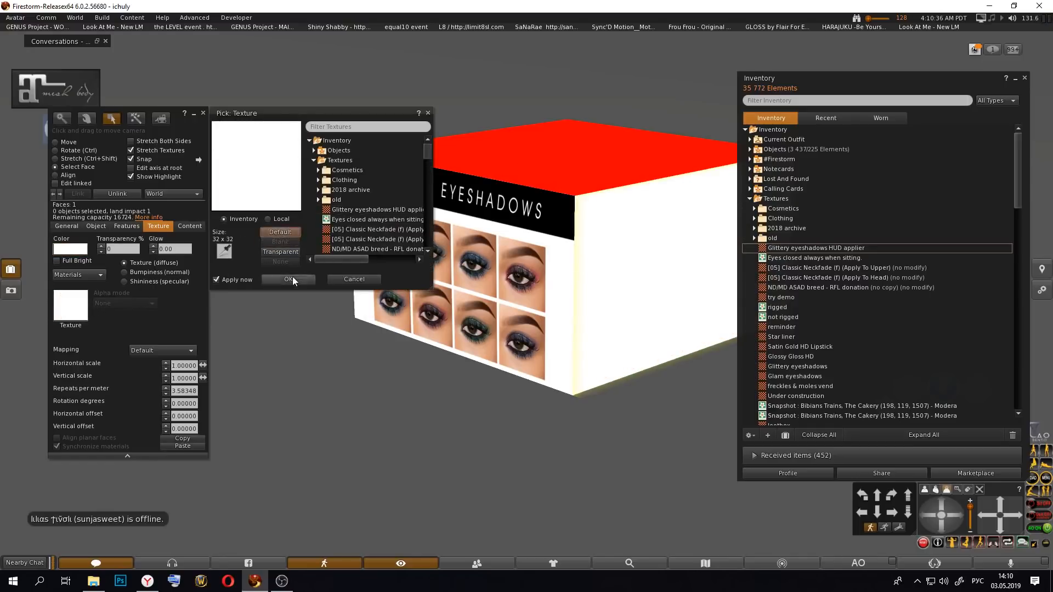
pyautogui.click(290, 278)
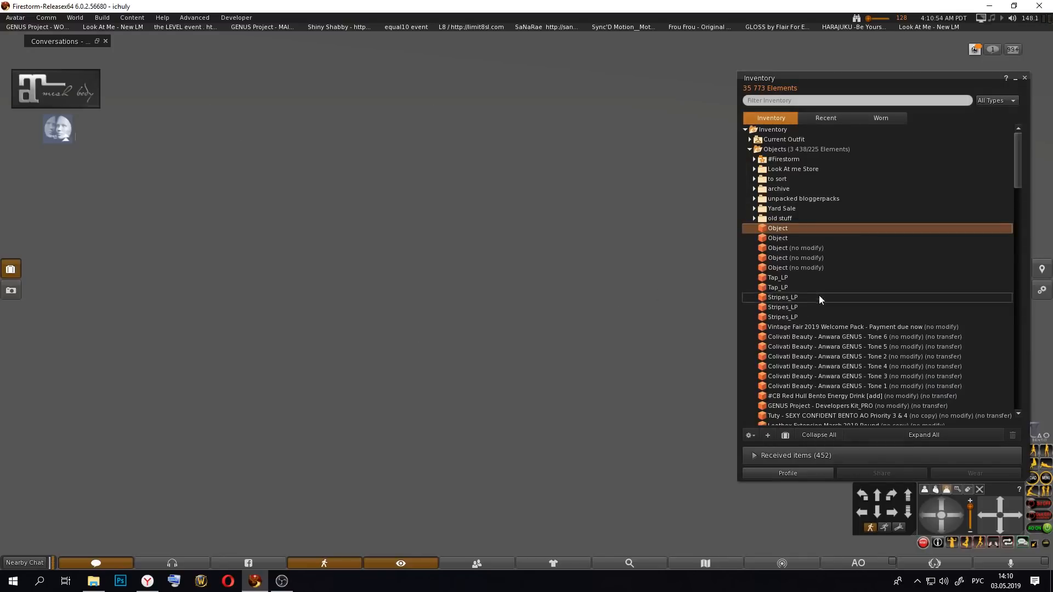
# Step: Attach the first no-modify Object in the inventory's Objects folder to the Center 2 HUD point
pyautogui.rightClick(800, 250)
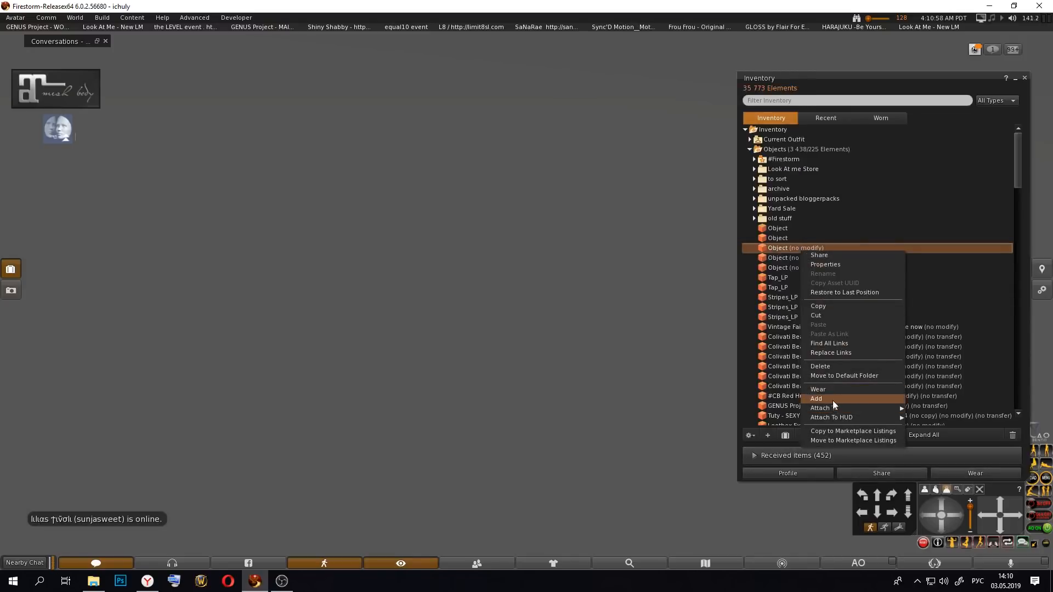
pyautogui.moveTo(837, 418)
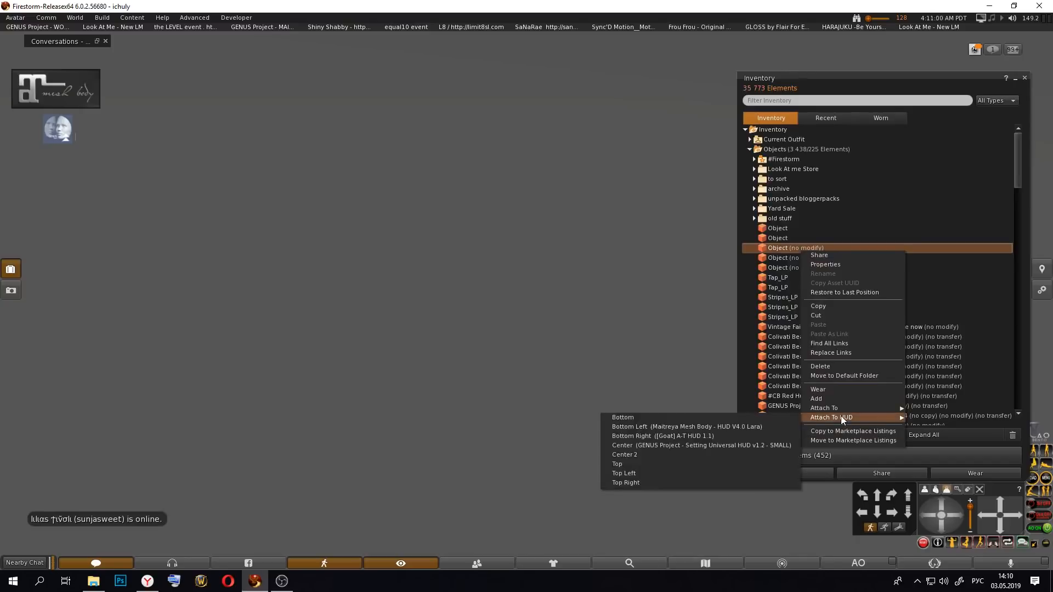
pyautogui.click(657, 454)
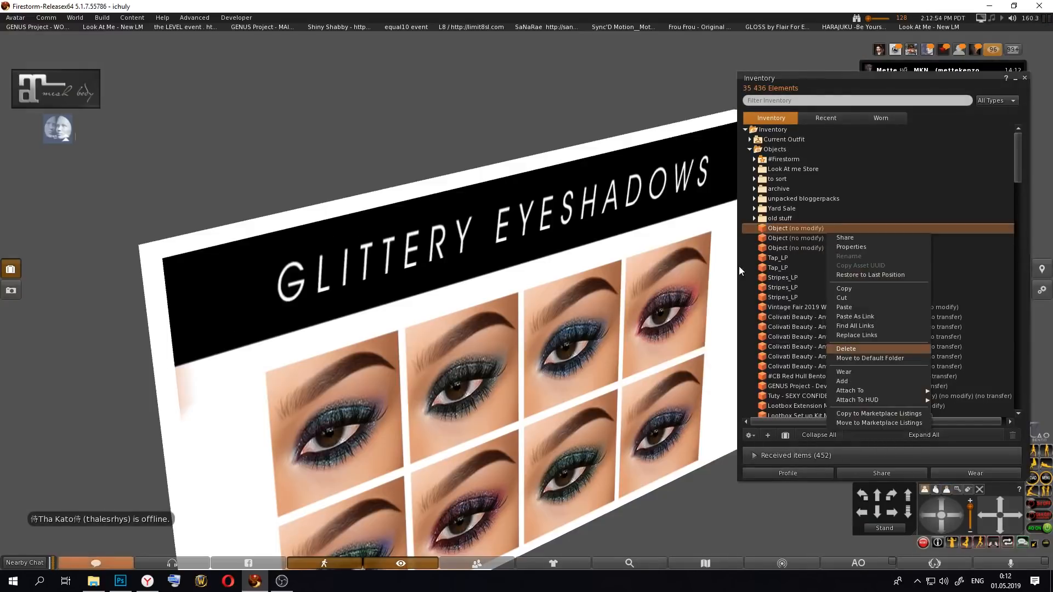
# Step: Collapse the Objects folder, examine the first eyeshadow button's contents as a linked part against the GENUS Project v53 - Appliers scripts, and finish editing
pyautogui.click(750, 149)
pyautogui.scroll(-4, 685, 262)
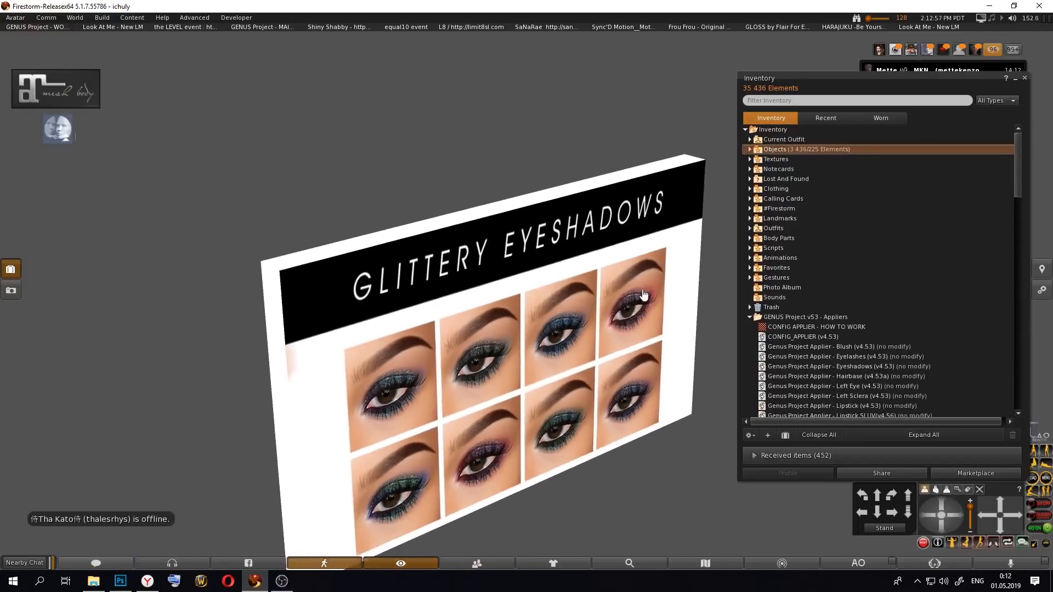
pyautogui.keyDown('alt'); pyautogui.moveTo(644, 296); pyautogui.dragTo(587, 284); pyautogui.keyUp('alt')
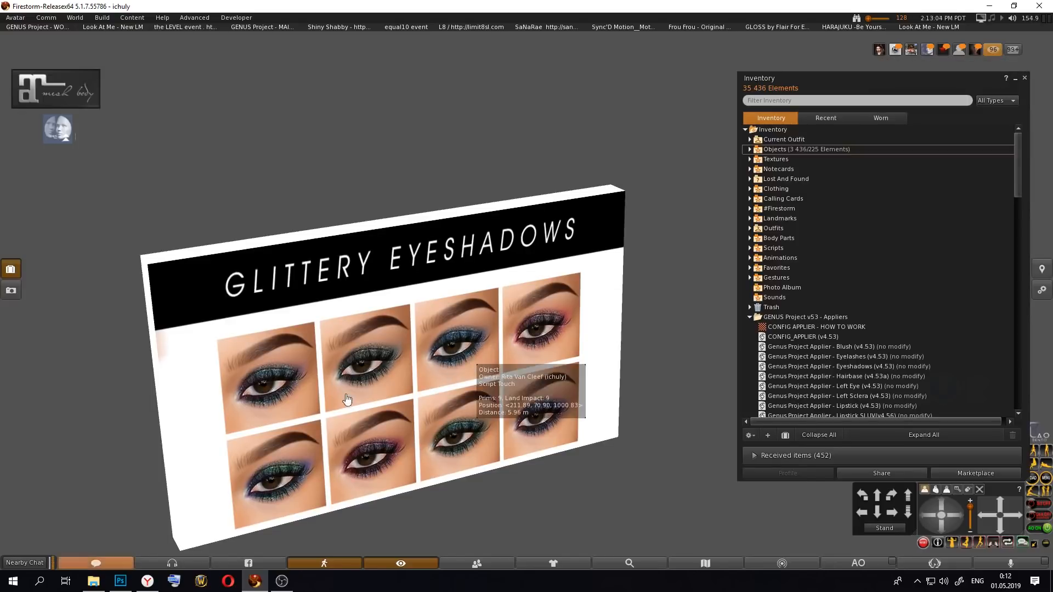
pyautogui.rightClick(354, 362)
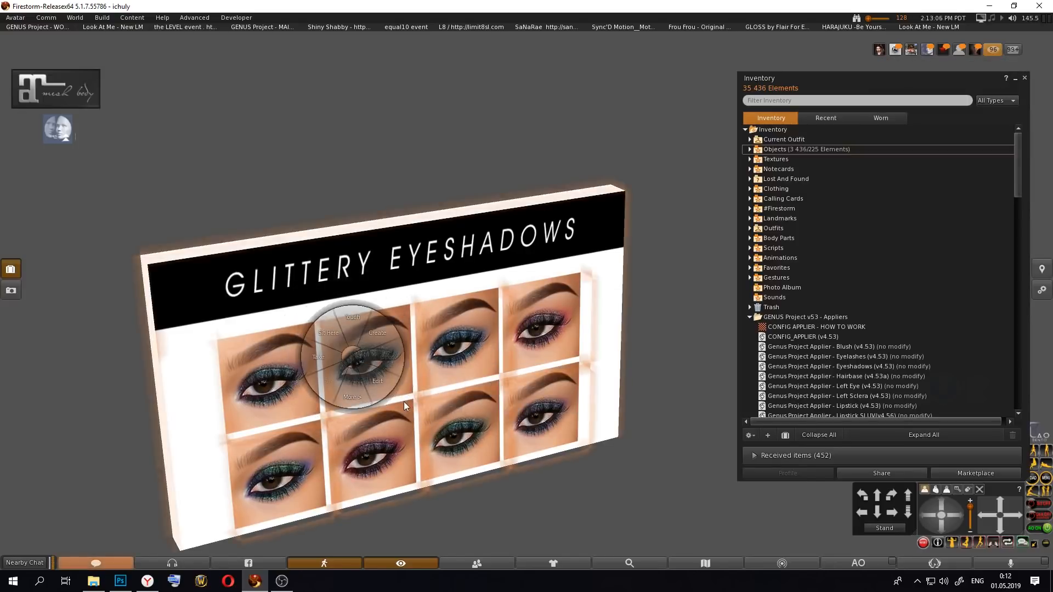
pyautogui.click(381, 379)
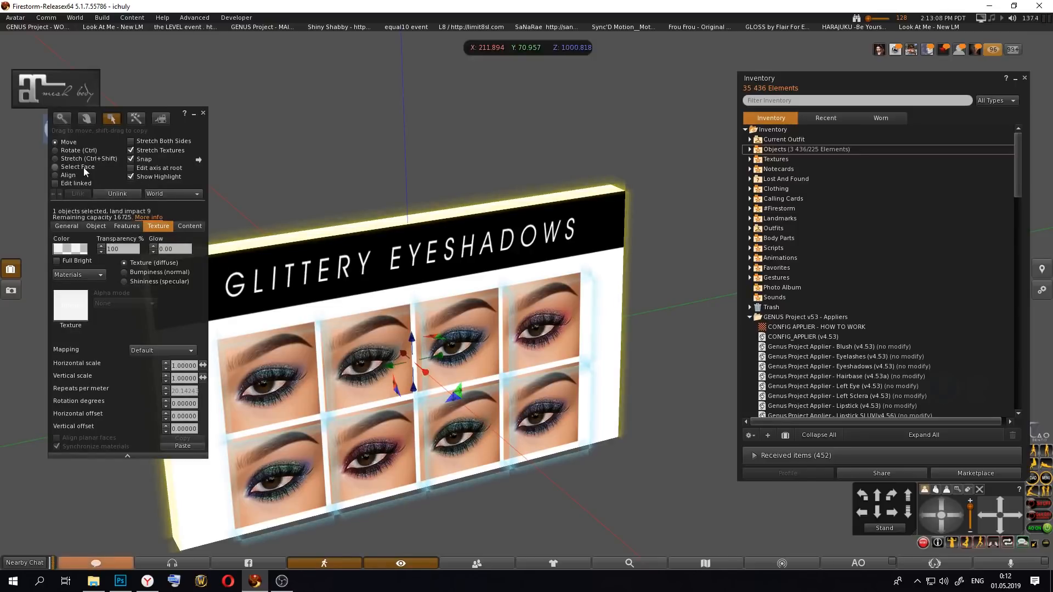
pyautogui.click(72, 183)
pyautogui.click(190, 227)
pyautogui.click(304, 391)
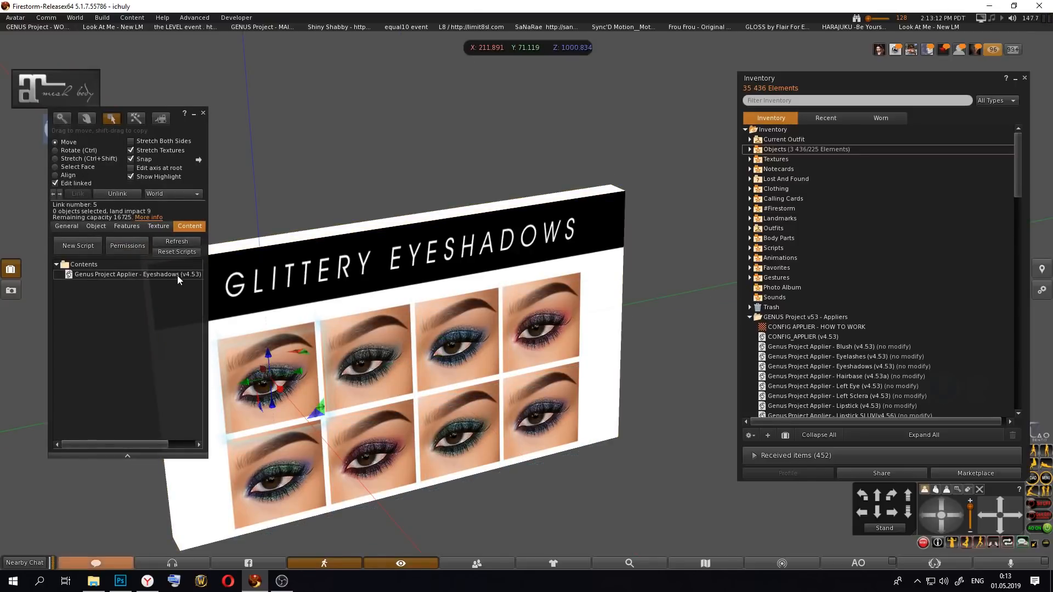
pyautogui.scroll(-2, 893, 323)
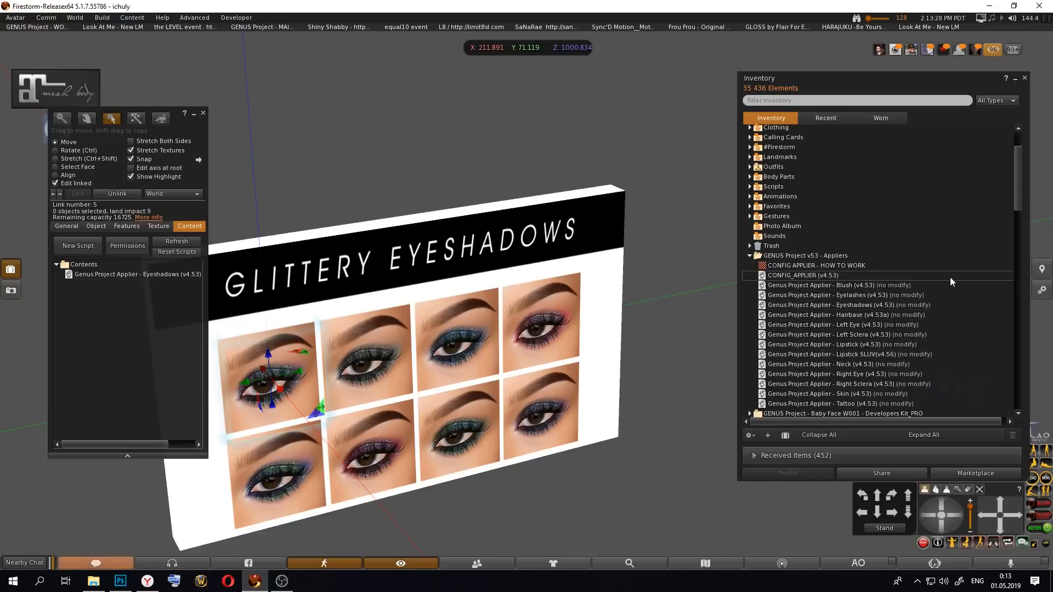
pyautogui.click(203, 113)
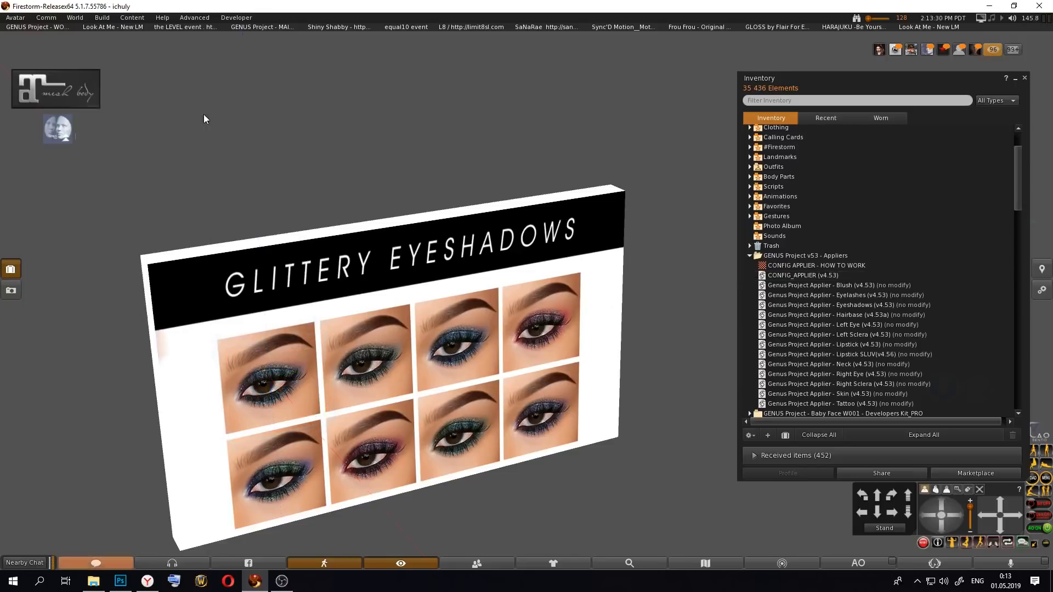